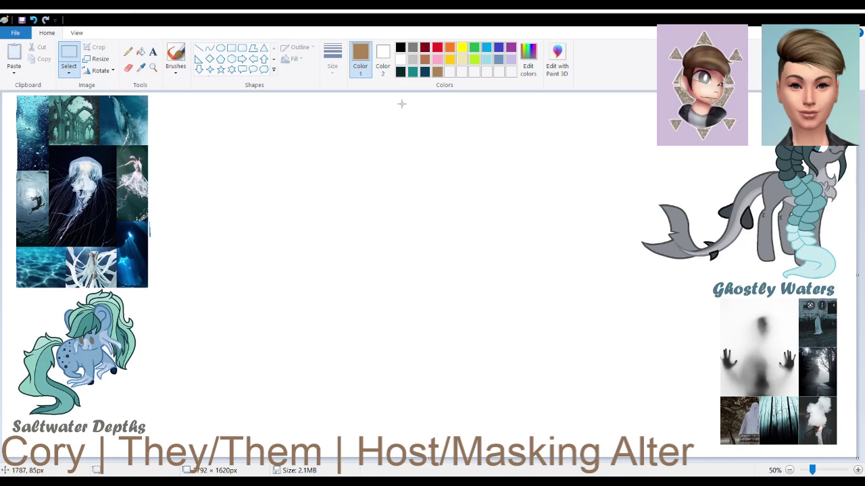
Draw a pink head circle of about 231 × 247 px and a wider pink body ellipse below and left of it.
click(437, 60)
click(220, 48)
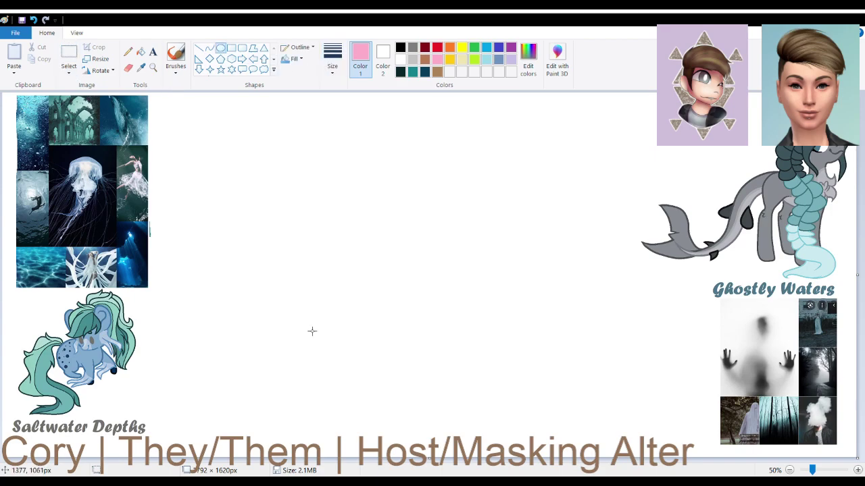
drag(306, 190, 347, 228)
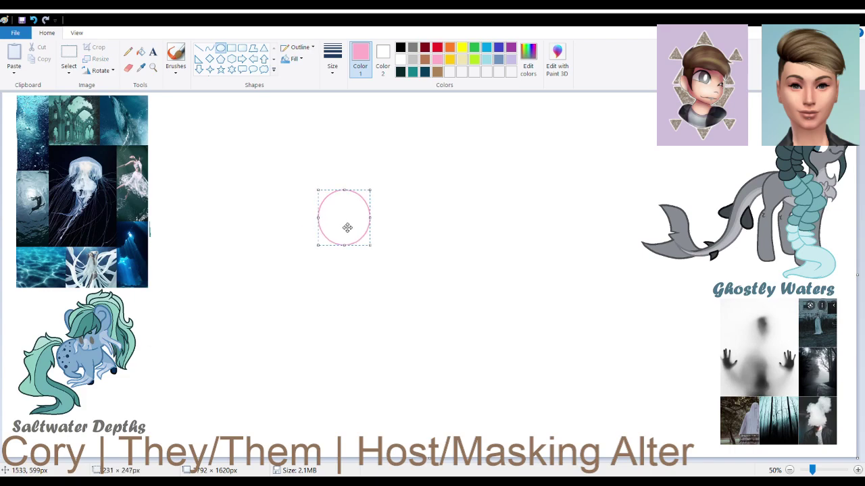
click(283, 259)
drag(277, 250, 342, 296)
click(351, 296)
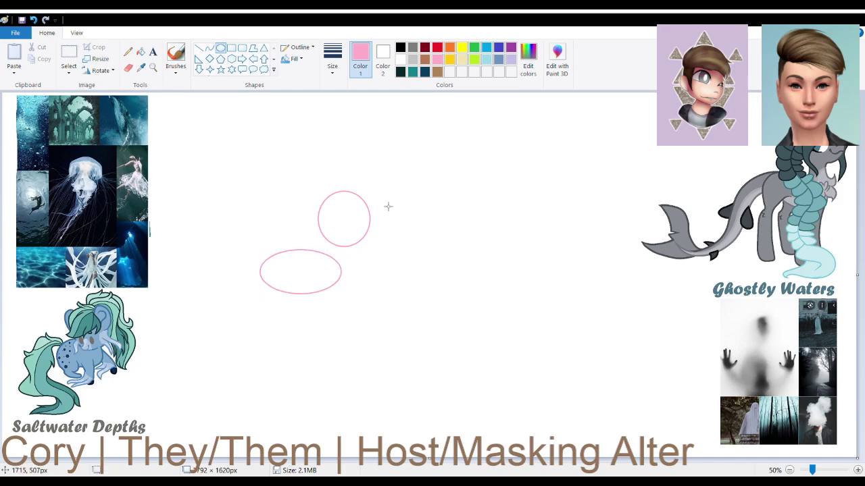
Select the head circle and shift it slightly left, closer over the body ellipse.
click(68, 57)
drag(309, 171, 382, 248)
drag(353, 215, 344, 213)
click(384, 320)
Draw a narrow pink pentagon as the neck, overlapping the head circle and the front of the body ellipse.
click(221, 59)
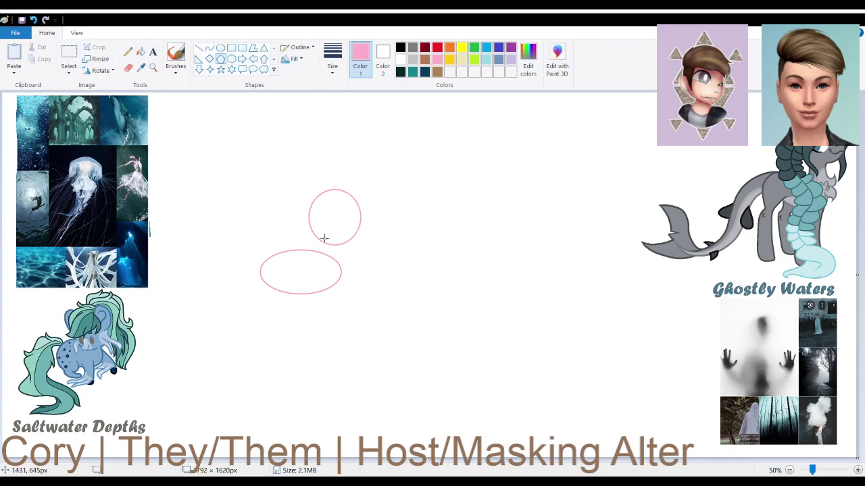
drag(323, 227, 346, 278)
click(236, 134)
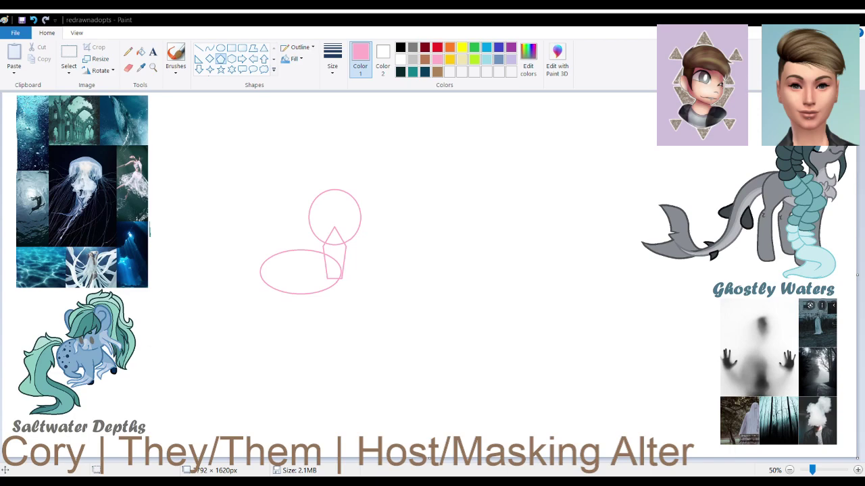
Sketch pink face guidelines across the head circle, with one curved vertical line and two curved horizontal lines.
click(128, 51)
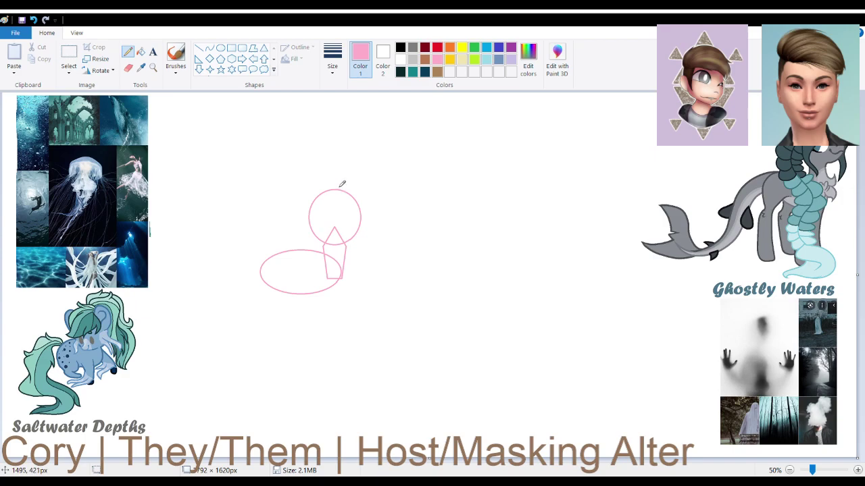
mouse_move(331, 201)
mouse_down()
mouse_move(327, 237)
mouse_move(339, 187)
mouse_up()
mouse_move(305, 213)
mouse_down()
mouse_move(347, 227)
mouse_move(309, 215)
mouse_move(307, 198)
mouse_move(372, 204)
mouse_up()
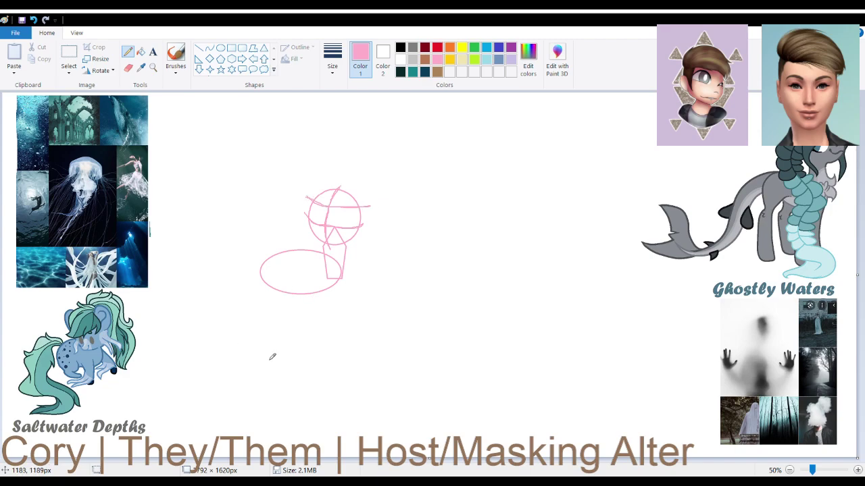
Sketch four single-line pink leg guides below the body, two at the front and two at the rear.
drag(326, 271, 319, 363)
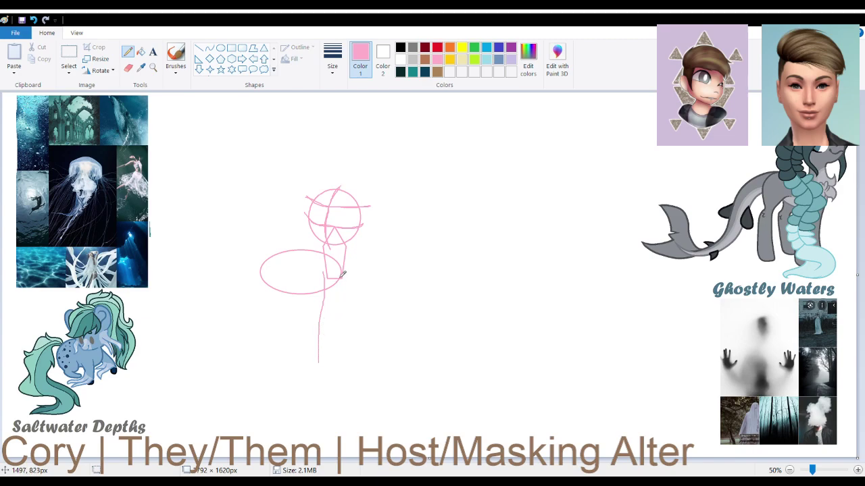
mouse_move(343, 273)
mouse_down()
mouse_move(352, 291)
mouse_move(341, 345)
mouse_up()
mouse_move(265, 269)
mouse_down()
mouse_move(280, 302)
mouse_move(271, 353)
mouse_up()
drag(305, 291, 295, 343)
Lengthen the four leg guides by moving their selected lower part slightly down.
click(68, 54)
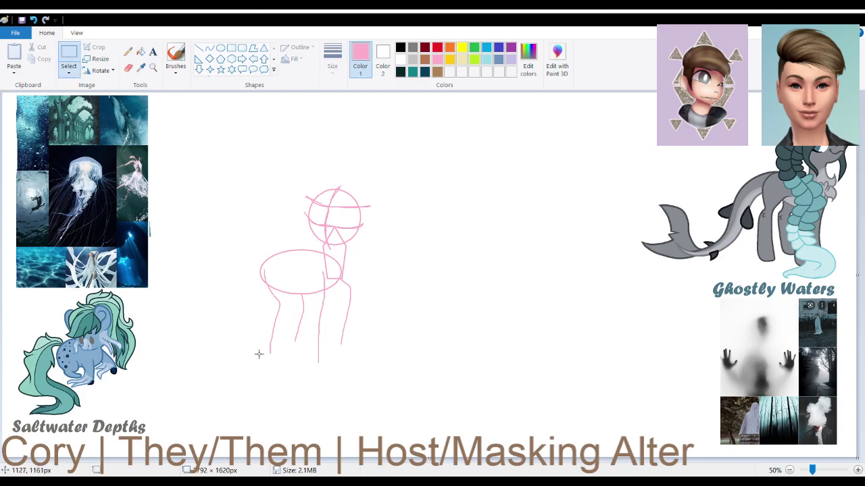
drag(245, 305, 366, 364)
drag(310, 365, 310, 378)
click(304, 283)
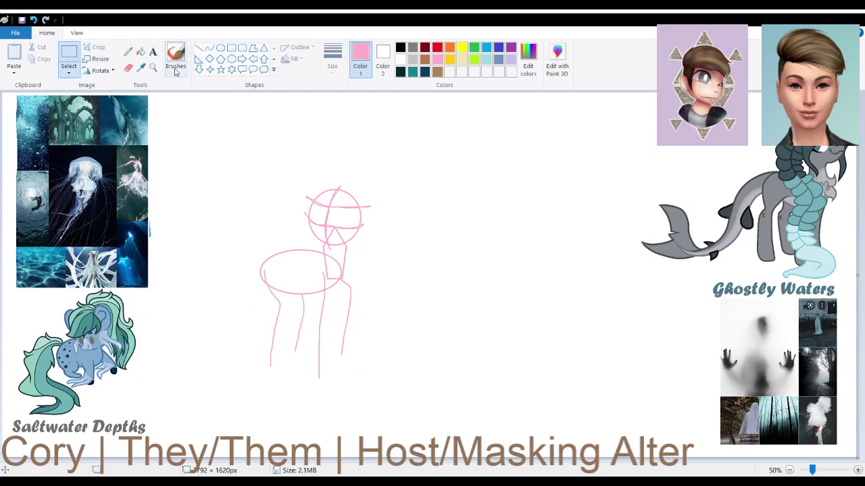
Sketch the muzzle and jaw in red pencil over the lower head circle, and add a small nostril and a mouth curve.
click(129, 52)
click(437, 47)
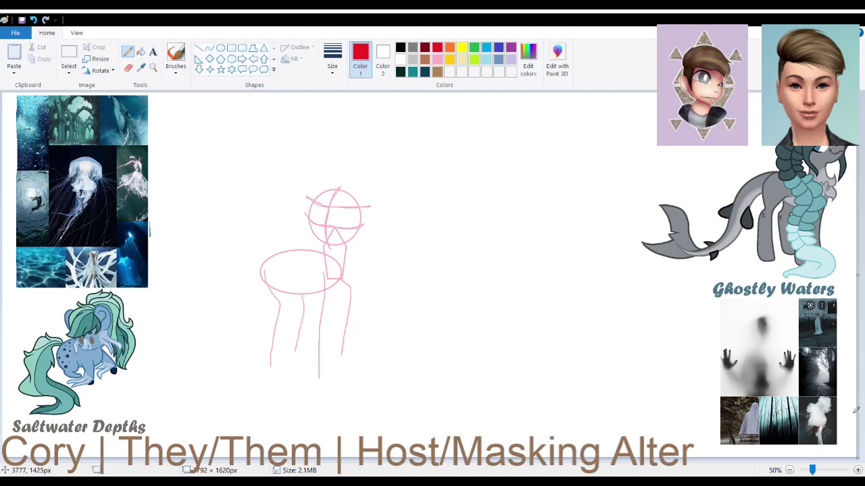
click(857, 470)
click(858, 470)
scroll(673, 334, down, 10)
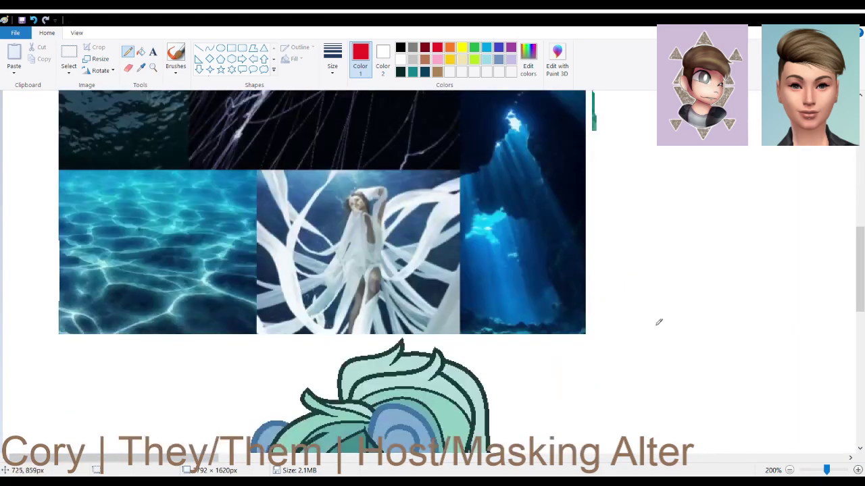
scroll(655, 322, up, 7)
scroll(377, 327, right, 15)
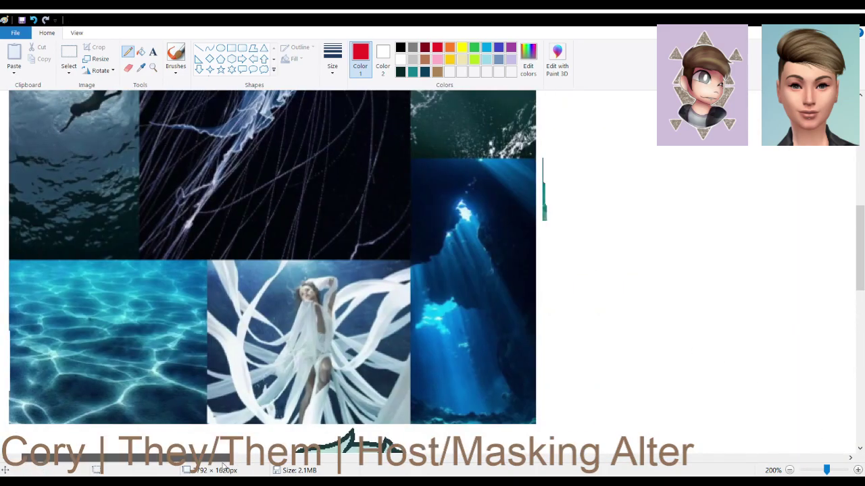
scroll(377, 327, up, 5)
scroll(378, 326, down, 3)
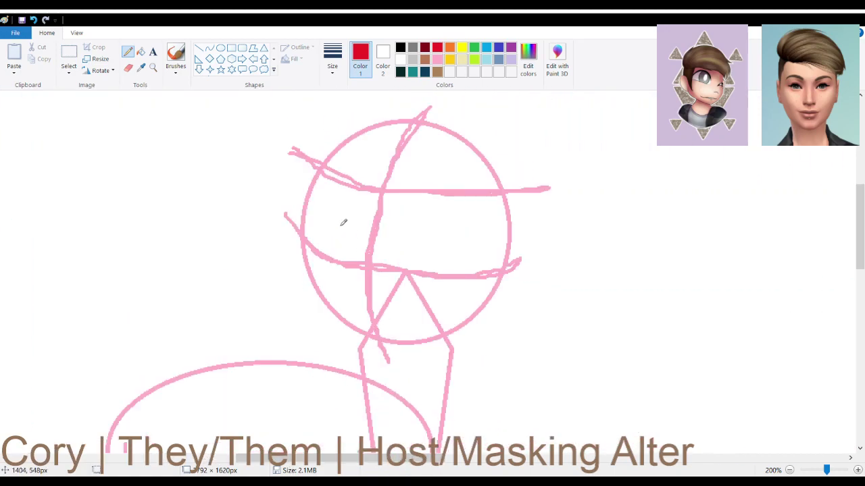
mouse_move(365, 241)
mouse_down()
mouse_move(321, 277)
mouse_move(325, 298)
mouse_move(344, 318)
mouse_move(401, 304)
mouse_up()
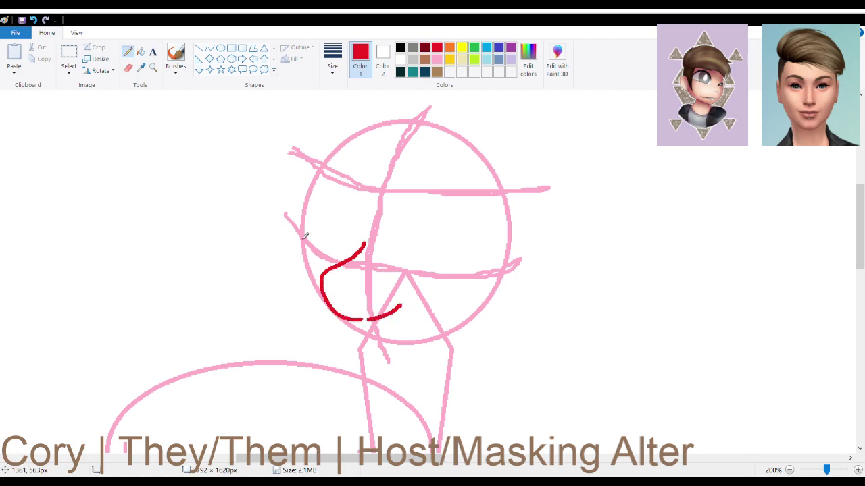
click(35, 20)
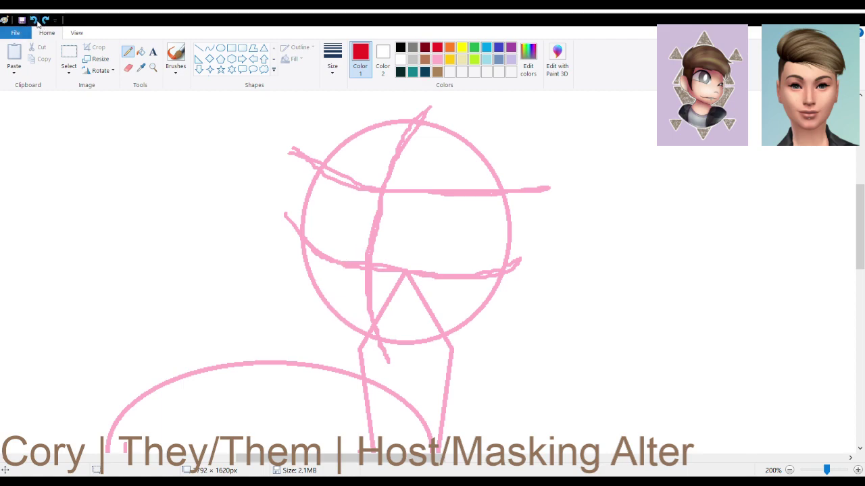
mouse_move(367, 243)
mouse_down()
mouse_move(321, 293)
mouse_move(330, 322)
mouse_move(352, 336)
mouse_move(380, 344)
mouse_move(473, 311)
mouse_up()
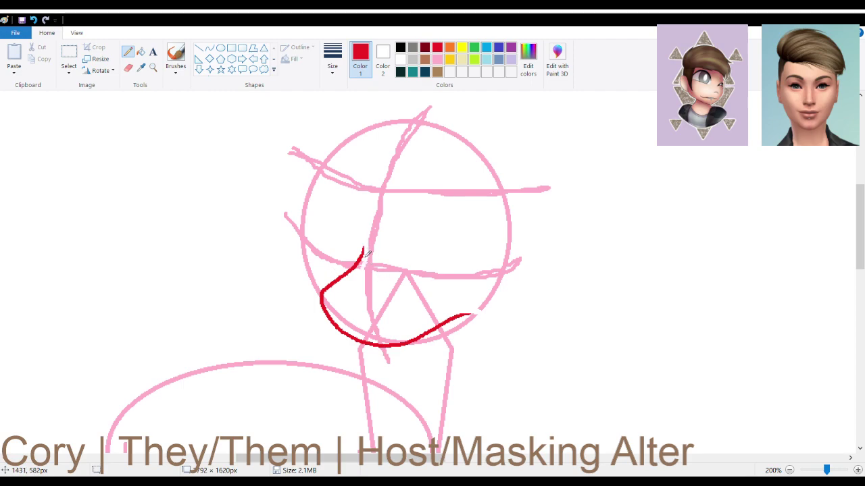
mouse_move(351, 288)
mouse_down()
mouse_move(371, 291)
mouse_move(351, 297)
mouse_up()
drag(360, 336, 380, 325)
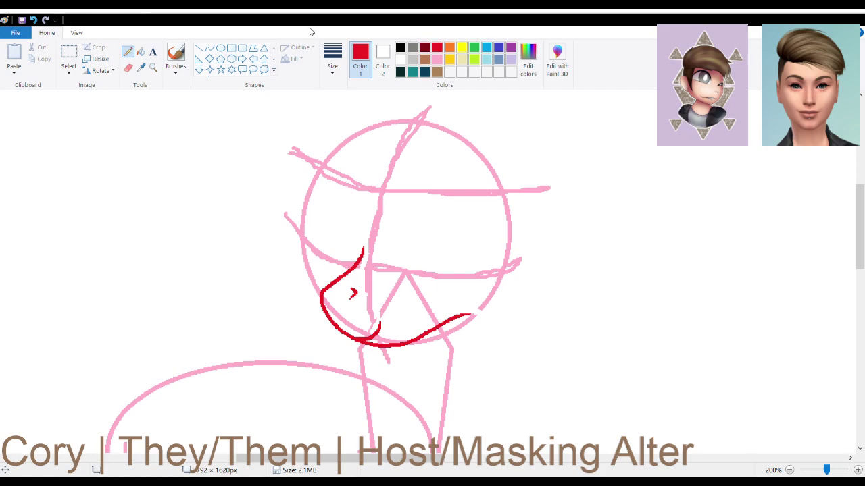
Outline in red the head and front of the neck, plus the nape, back and rump along the body ellipse.
mouse_move(326, 283)
mouse_down()
mouse_move(313, 261)
mouse_move(311, 197)
mouse_move(338, 155)
mouse_move(391, 140)
mouse_move(439, 150)
mouse_move(475, 173)
mouse_move(506, 244)
mouse_move(495, 342)
mouse_move(462, 432)
mouse_up()
scroll(420, 281, down, 5)
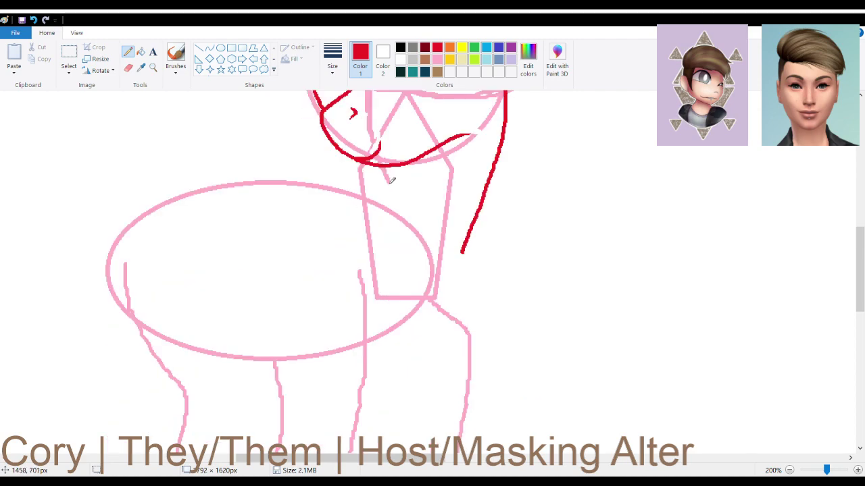
mouse_move(382, 162)
mouse_down()
mouse_move(374, 199)
mouse_move(338, 212)
mouse_move(232, 192)
mouse_move(146, 206)
mouse_move(125, 225)
mouse_move(117, 284)
mouse_move(166, 351)
mouse_up()
Draw the red belly line from the rump to the chest, and extend the front neck line down to meet it.
scroll(198, 318, down, 5)
scroll(204, 271, up, 3)
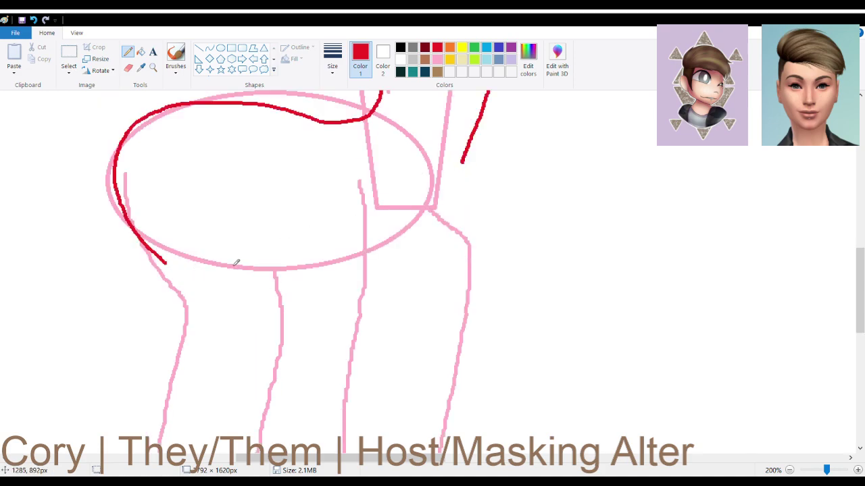
scroll(168, 367, up, 3)
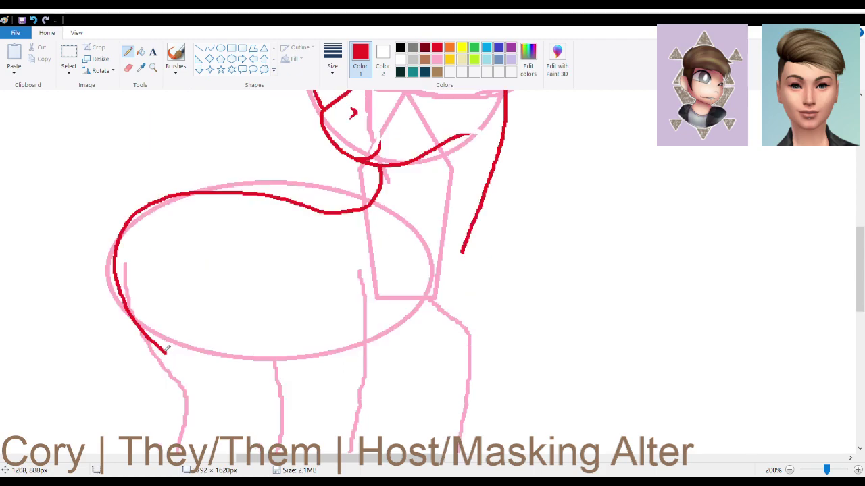
mouse_move(163, 351)
mouse_down()
mouse_move(276, 366)
mouse_move(333, 358)
mouse_move(407, 315)
mouse_move(433, 287)
mouse_up()
mouse_move(494, 177)
mouse_down()
mouse_move(449, 278)
mouse_move(413, 309)
mouse_up()
scroll(453, 245, up, 2)
scroll(453, 244, down, 2)
click(33, 20)
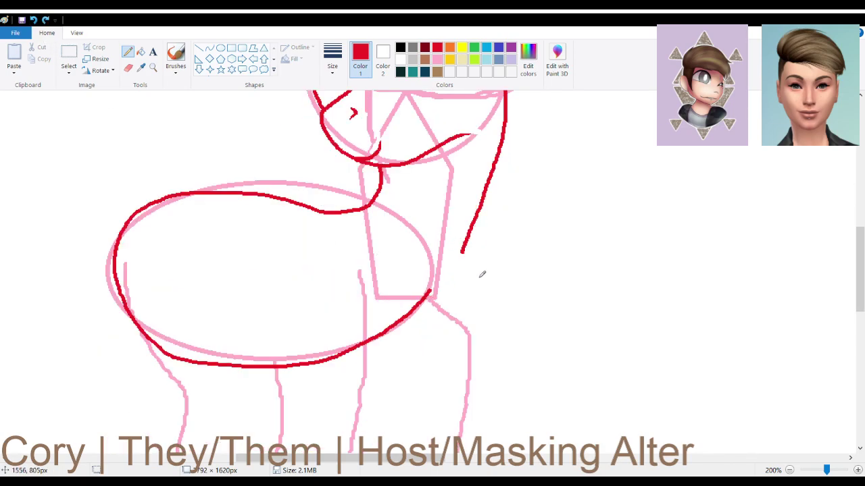
mouse_move(500, 157)
mouse_down()
mouse_move(480, 227)
mouse_move(438, 308)
mouse_move(368, 338)
mouse_move(425, 298)
mouse_up()
Select the belly area with the upper leg guides and move it slightly up to slim the body.
click(69, 55)
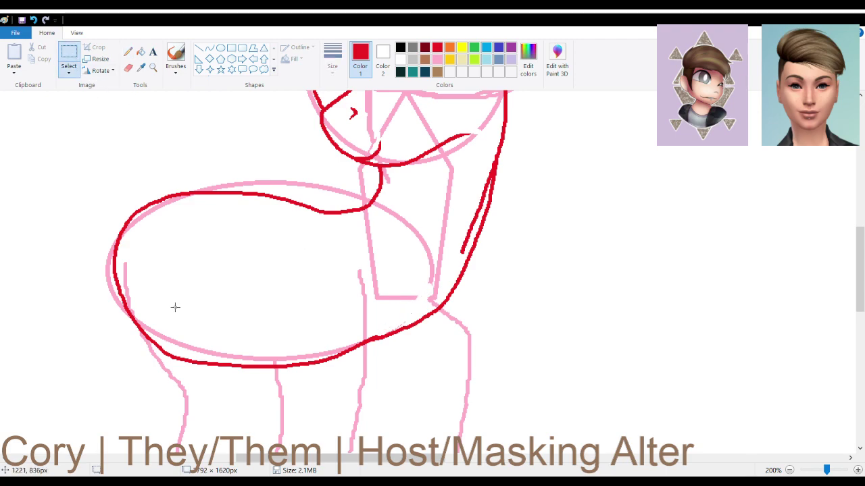
drag(94, 292, 468, 395)
drag(357, 359, 354, 348)
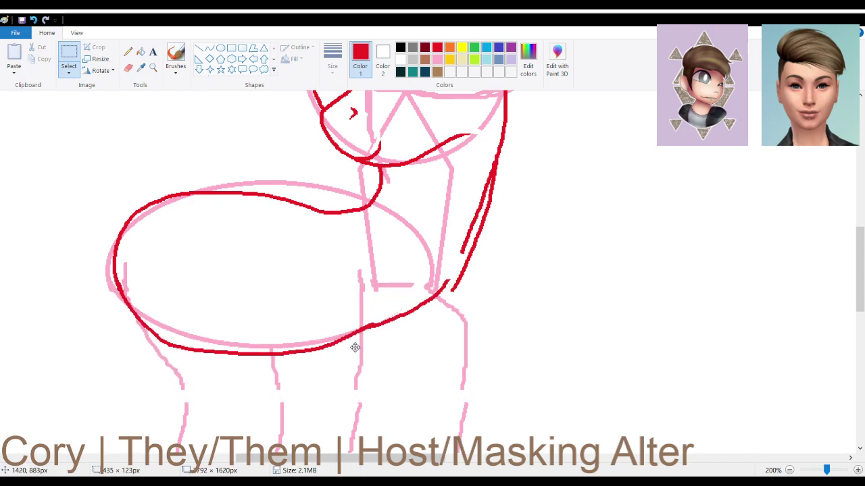
drag(356, 349, 352, 347)
click(543, 415)
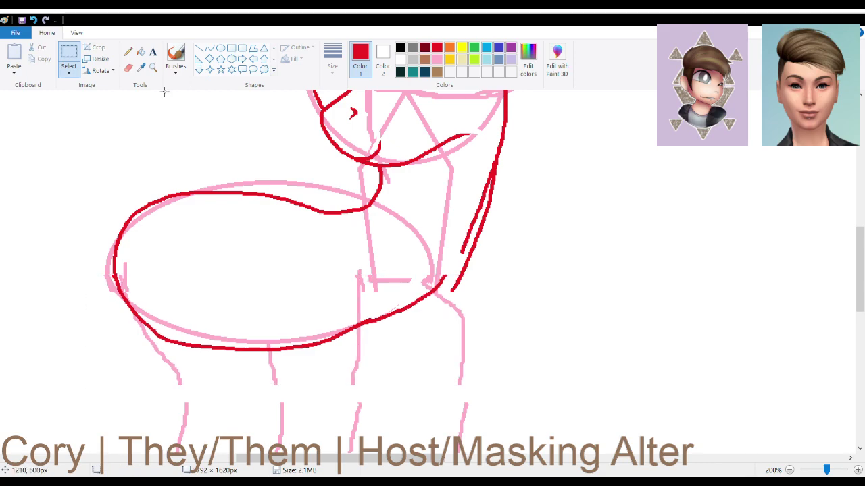
Redraw the red curve joining the chest to the belly, replacing the uneven part of the old line.
click(127, 52)
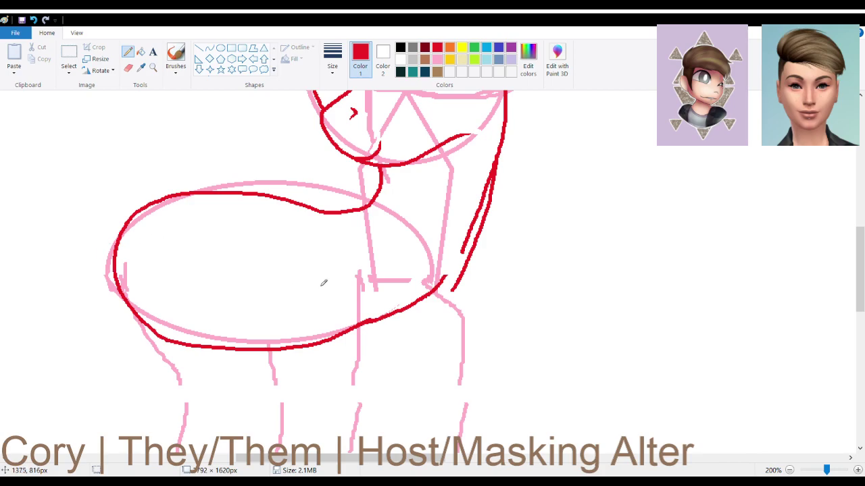
scroll(411, 268, down, 3)
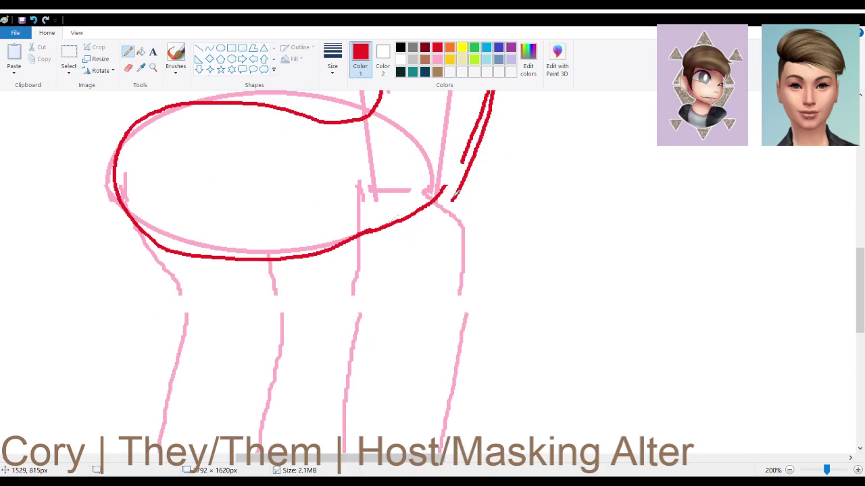
drag(457, 195, 349, 234)
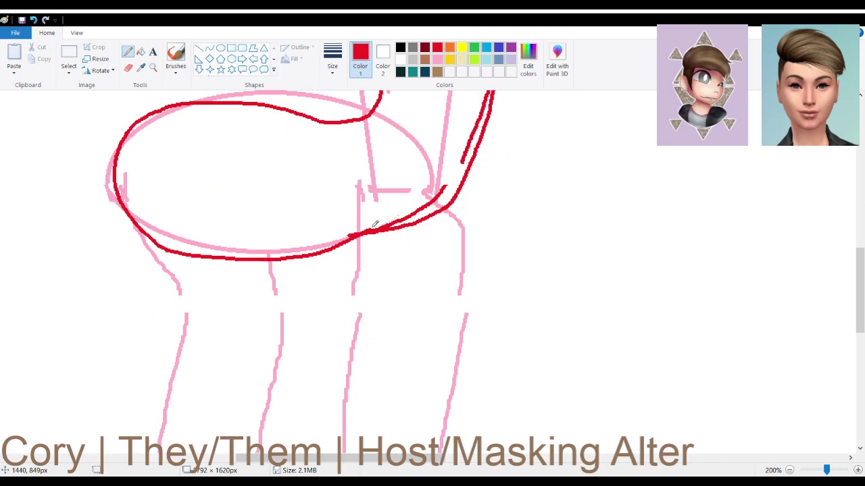
mouse_move(451, 200)
mouse_down()
mouse_move(341, 244)
mouse_move(385, 226)
mouse_up()
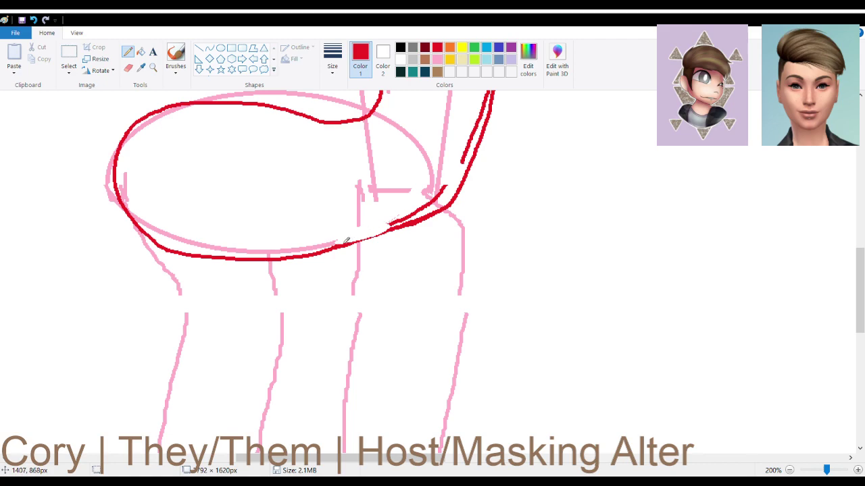
drag(331, 247, 406, 223)
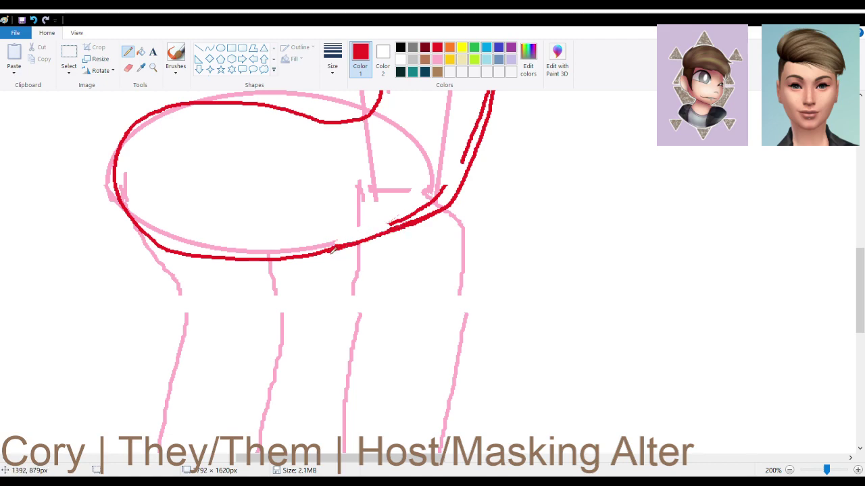
Erase the duplicate red lines at the chest and along the front of the neck.
mouse_move(346, 239)
mouse_down()
mouse_move(376, 218)
mouse_move(385, 223)
mouse_move(417, 208)
mouse_move(388, 223)
mouse_move(399, 222)
mouse_move(444, 185)
mouse_move(425, 205)
mouse_up()
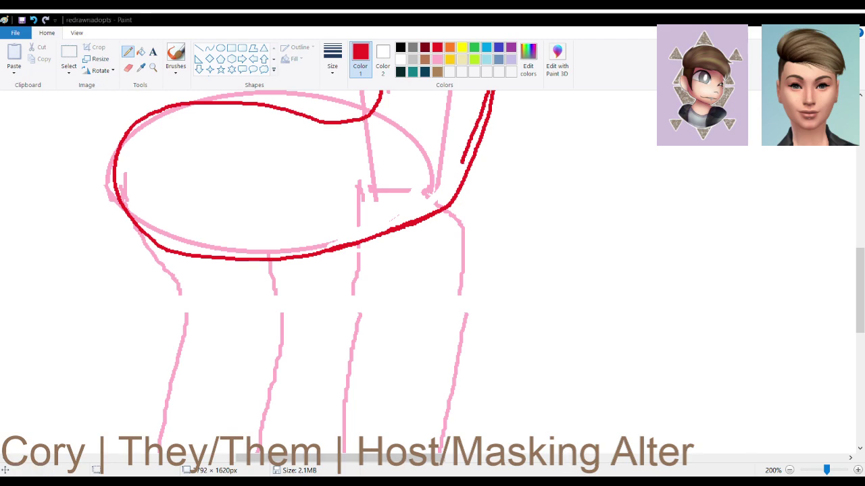
scroll(486, 220, up, 3)
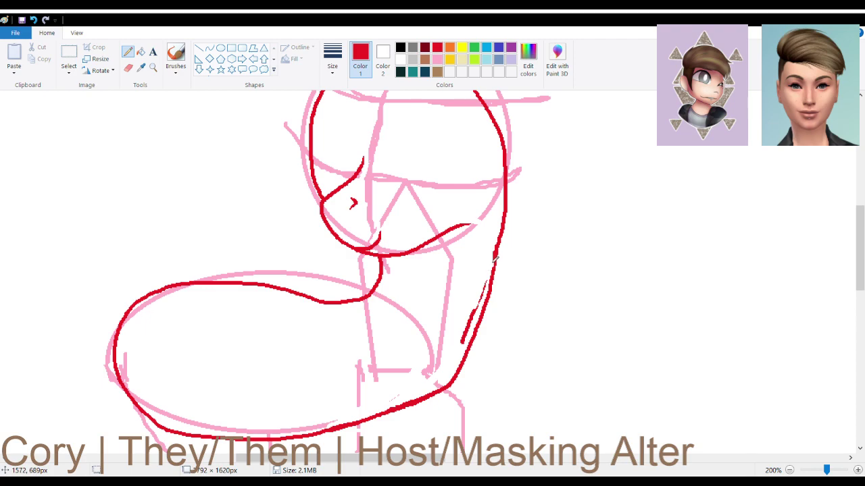
mouse_move(491, 272)
mouse_down()
mouse_move(456, 343)
mouse_move(482, 295)
mouse_move(465, 339)
mouse_up()
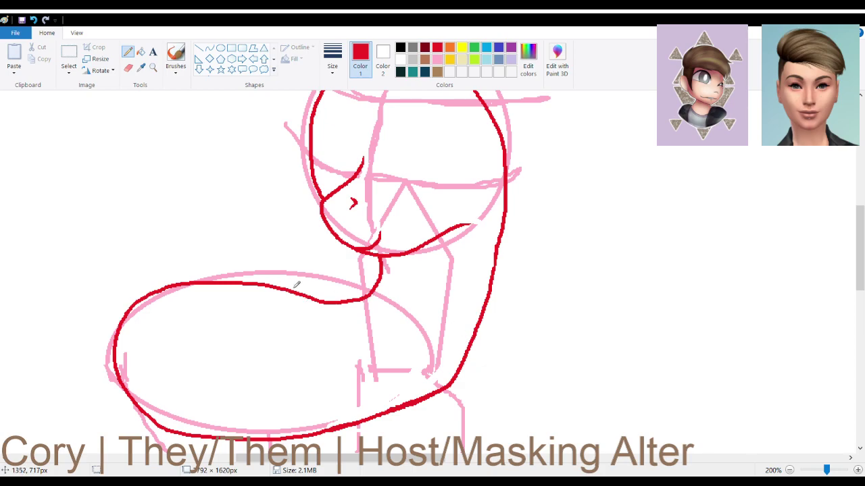
scroll(300, 247, up, 3)
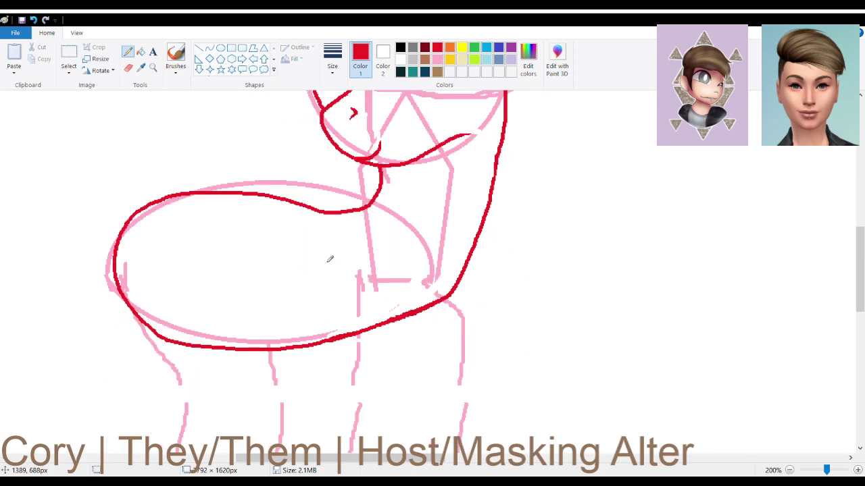
scroll(328, 256, down, 9)
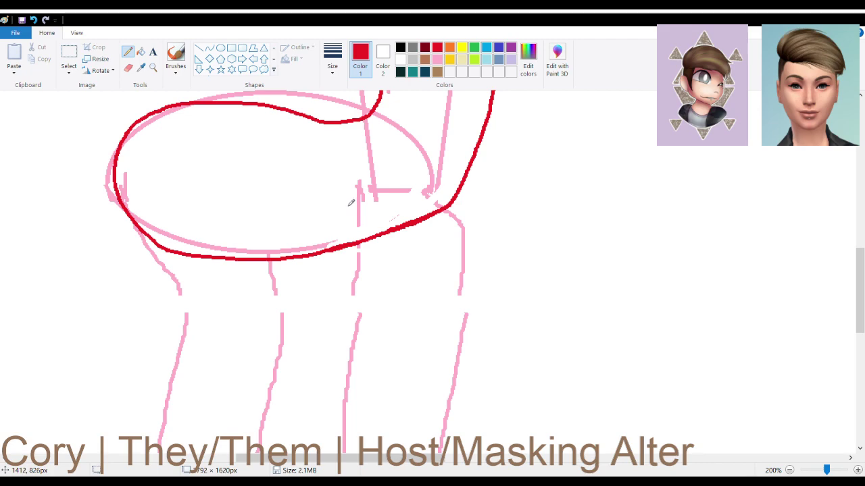
Draw the near front leg's red outline from the chest and belly down around a rounded hoof.
scroll(353, 203, down, 3)
drag(353, 110, 323, 411)
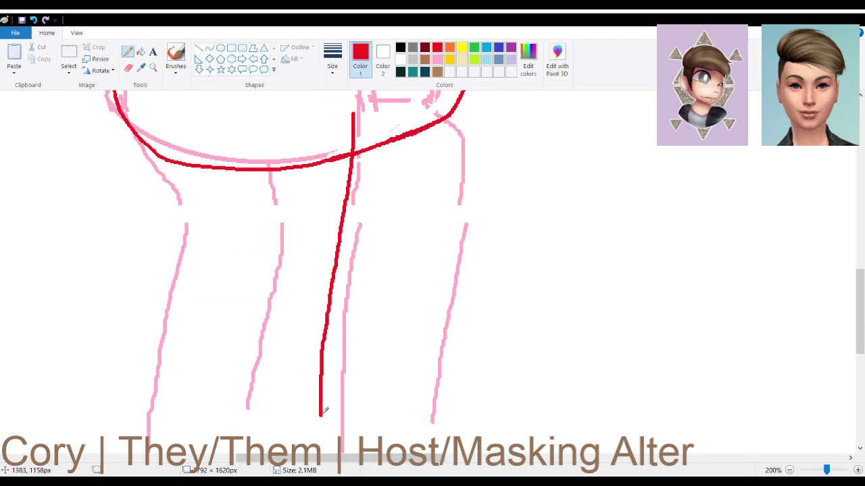
scroll(371, 272, down, 3)
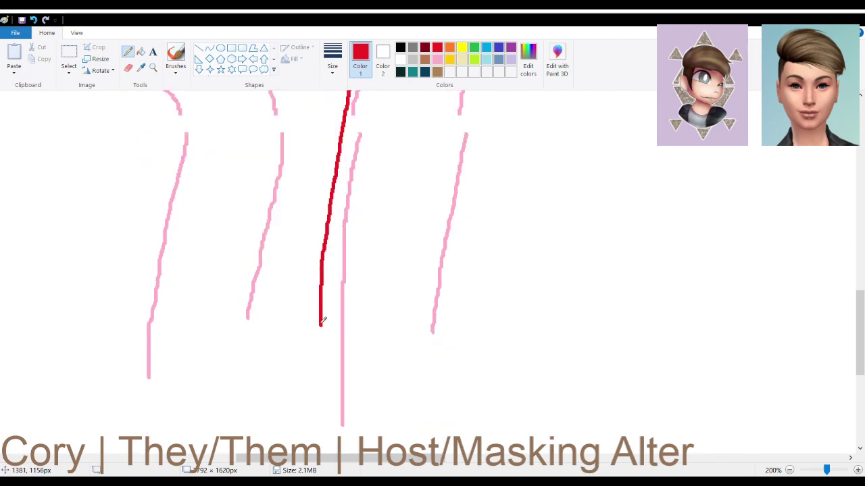
mouse_move(321, 322)
mouse_down()
mouse_move(320, 364)
mouse_move(331, 382)
mouse_move(382, 395)
mouse_move(438, 390)
mouse_move(421, 134)
mouse_up()
scroll(425, 238, up, 3)
scroll(424, 238, up, 3)
mouse_move(424, 323)
mouse_down()
mouse_move(422, 260)
mouse_move(438, 180)
mouse_up()
Erase the red belly line where it crosses the near front leg.
click(128, 68)
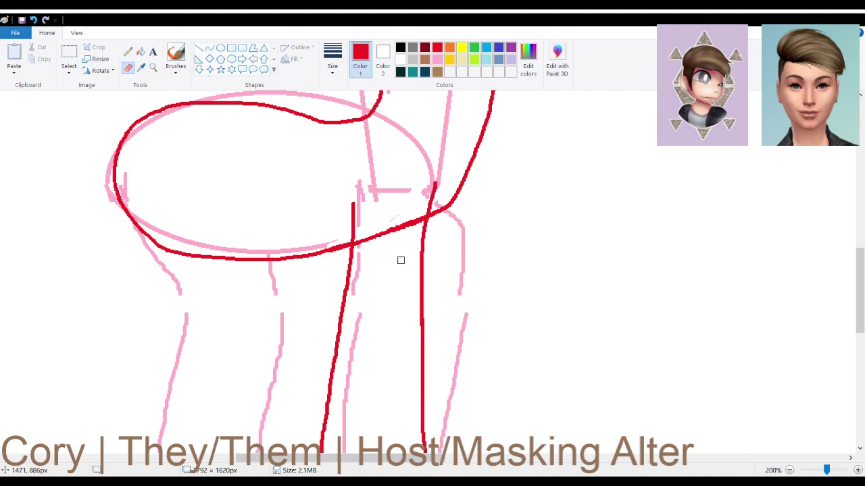
mouse_move(356, 245)
mouse_down()
mouse_move(419, 216)
mouse_move(417, 227)
mouse_up()
click(127, 52)
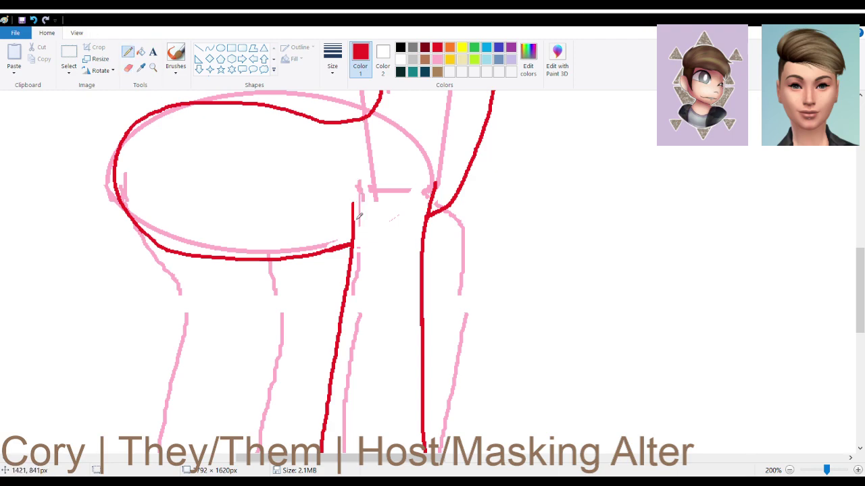
Draw a red shoulder hump joining the back line to the base of the neck, and tidy the chest guides.
scroll(405, 236, up, 3)
drag(426, 294, 438, 261)
scroll(358, 274, up, 3)
scroll(354, 264, down, 3)
mouse_move(408, 225)
mouse_down()
mouse_move(368, 199)
mouse_move(301, 218)
mouse_up()
drag(389, 217, 417, 229)
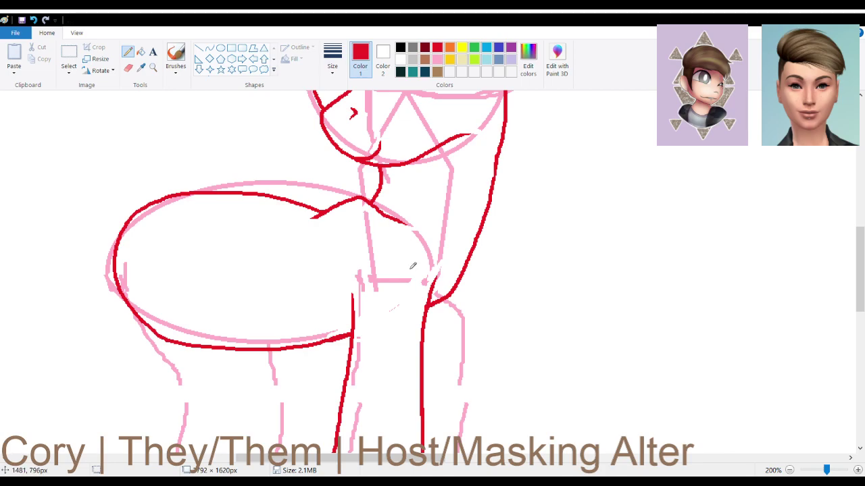
Draw the near hind leg in red, from the rump past a bent hock and around the hoof up into the belly.
scroll(396, 247, up, 2)
scroll(399, 252, down, 3)
scroll(442, 252, down, 3)
scroll(442, 253, up, 3)
scroll(150, 183, down, 1)
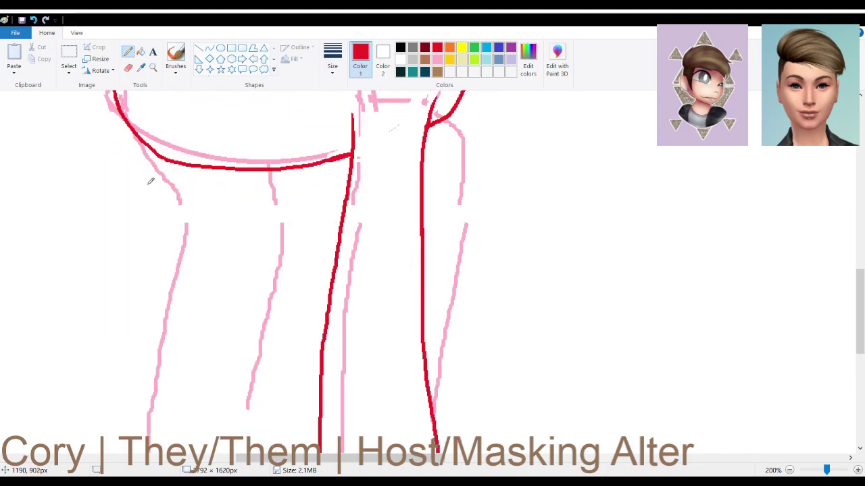
mouse_move(120, 95)
mouse_down()
mouse_move(128, 146)
mouse_move(175, 221)
mouse_move(167, 204)
mouse_move(133, 223)
mouse_move(108, 350)
mouse_up()
scroll(132, 282, down, 3)
mouse_move(110, 260)
mouse_down()
mouse_move(100, 359)
mouse_move(125, 382)
mouse_move(175, 388)
mouse_move(201, 378)
mouse_move(193, 324)
mouse_move(206, 177)
mouse_move(220, 135)
mouse_up()
scroll(218, 199, up, 6)
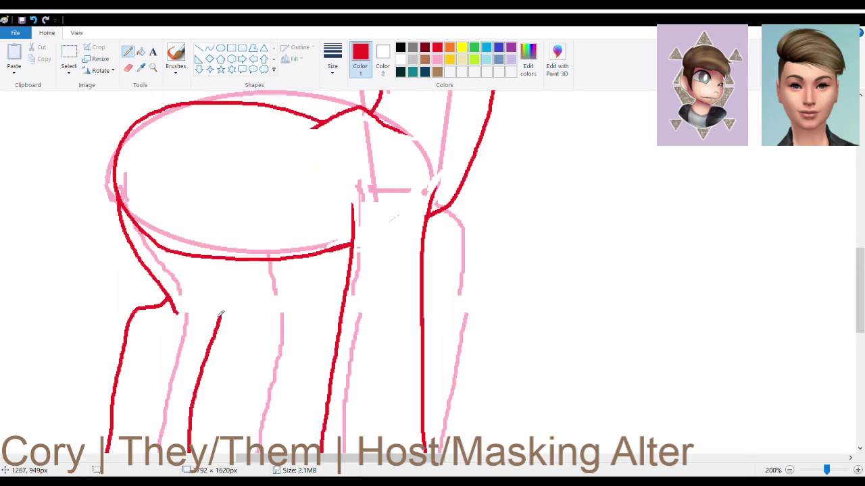
drag(222, 313, 269, 194)
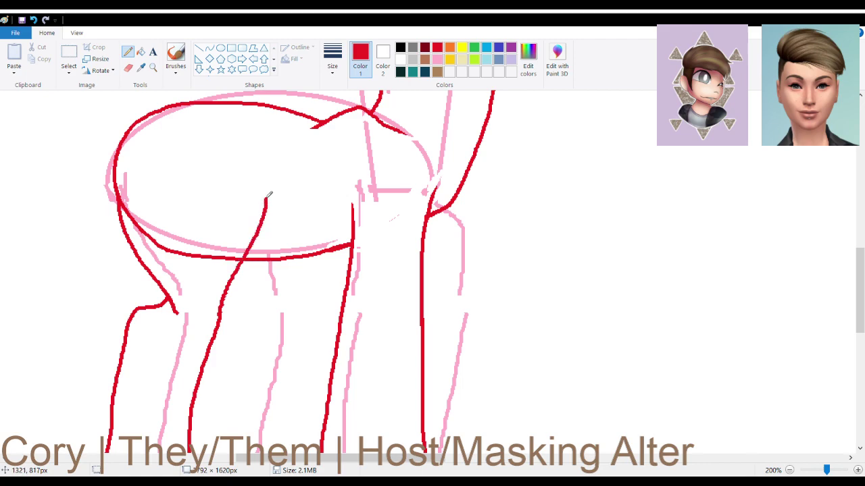
Erase the red belly line and leftover guide pieces inside the near hind thigh.
click(127, 68)
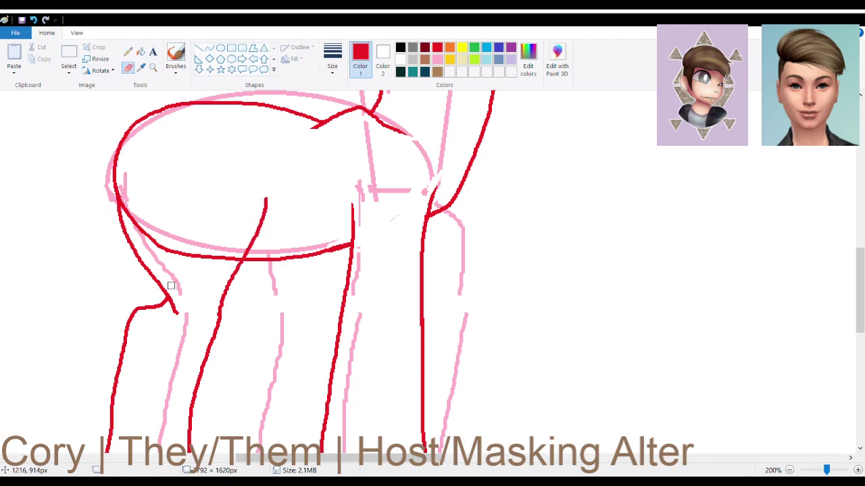
mouse_move(128, 200)
mouse_down()
mouse_move(142, 245)
mouse_move(137, 213)
mouse_move(150, 237)
mouse_move(140, 222)
mouse_move(189, 259)
mouse_move(238, 256)
mouse_move(151, 242)
mouse_up()
click(128, 52)
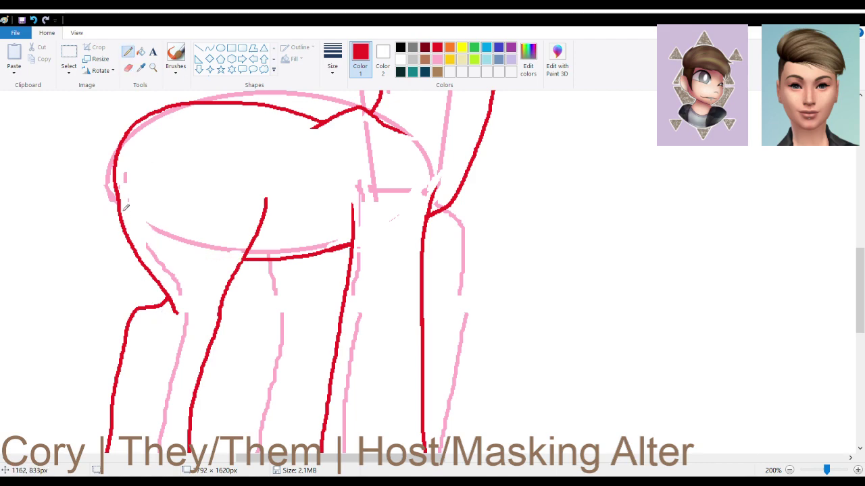
Redraw the back of the near hind thigh as a slimmer red curve and remove the old line beside it.
drag(125, 224, 157, 274)
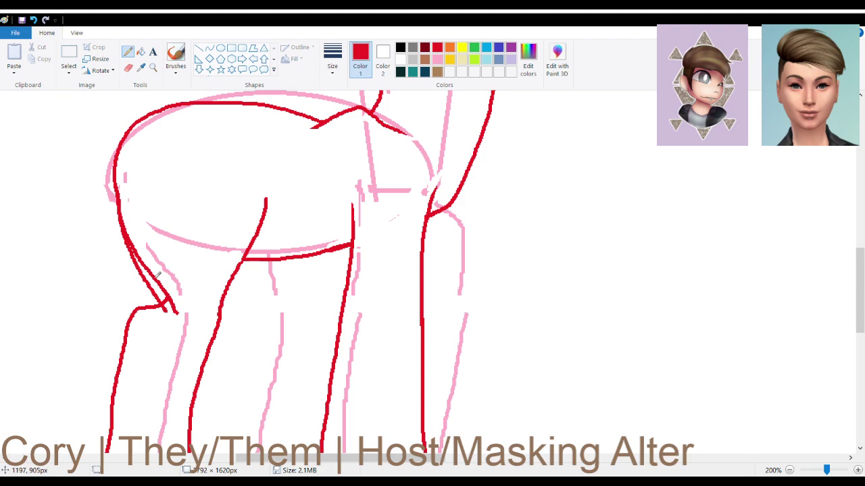
drag(169, 308, 182, 316)
mouse_move(131, 241)
mouse_down()
mouse_move(153, 276)
mouse_move(127, 229)
mouse_up()
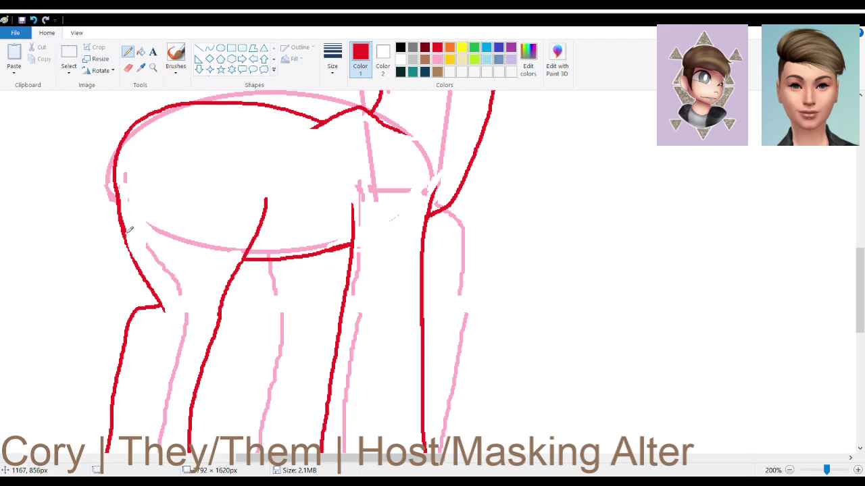
key(ctrl+z)
Draw the far hind leg in red, with its front edge, hoof bottom and bent hock behind the near leg.
scroll(369, 257, down, 5)
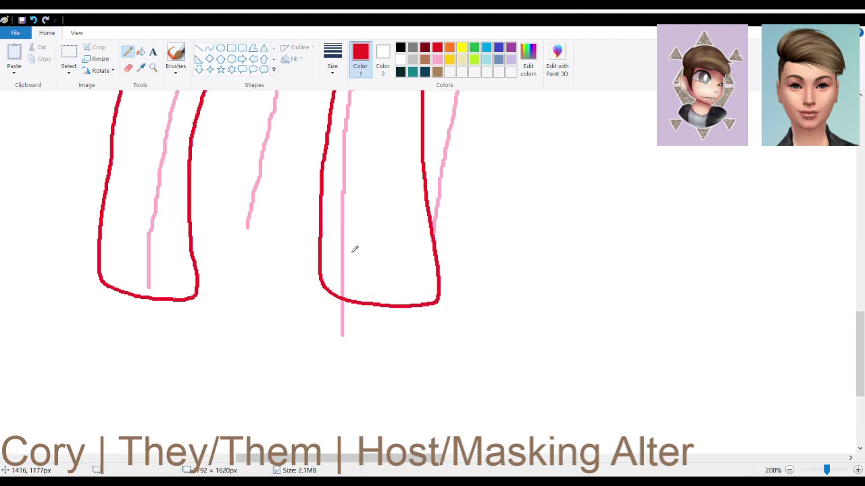
scroll(353, 247, up, 3)
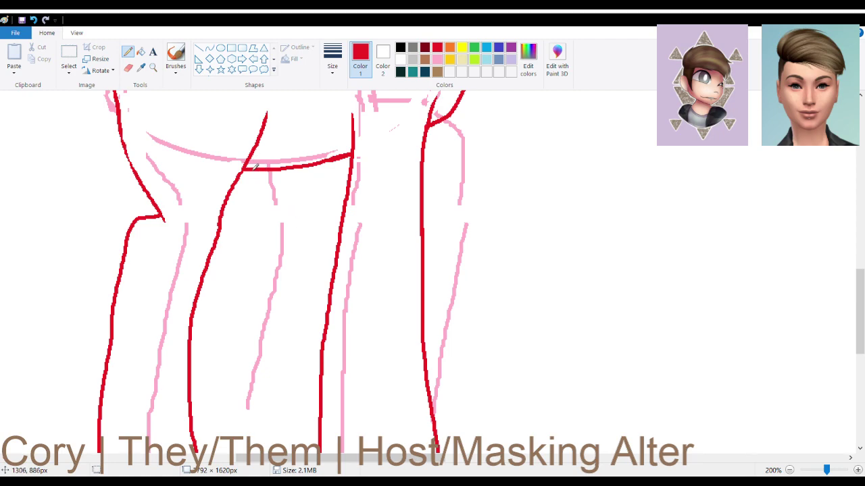
mouse_move(294, 167)
mouse_down()
mouse_move(308, 223)
mouse_move(301, 260)
mouse_move(237, 411)
mouse_move(195, 410)
mouse_up()
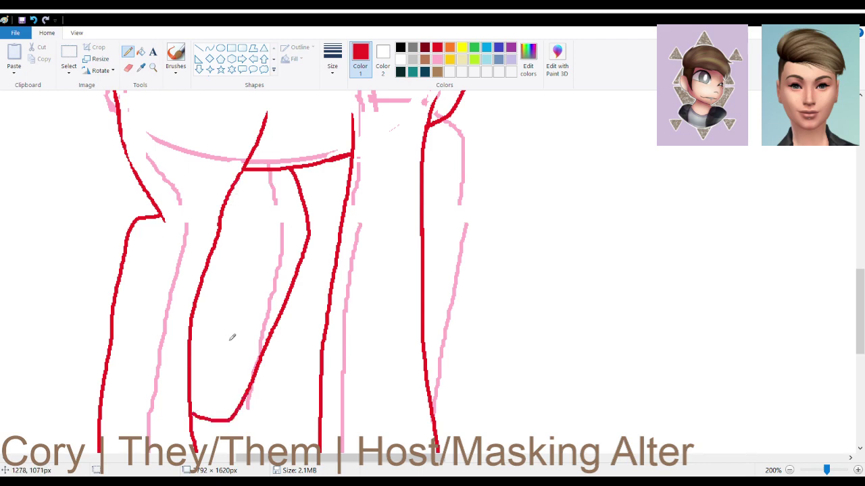
mouse_move(192, 325)
mouse_down()
mouse_move(238, 231)
mouse_move(227, 201)
mouse_up()
Redraw the upper front edge of the far hind leg farther forward and straighter, erasing the old slanted line.
scroll(382, 252, up, 3)
scroll(373, 245, down, 5)
scroll(372, 245, up, 5)
scroll(364, 246, down, 5)
scroll(365, 246, up, 5)
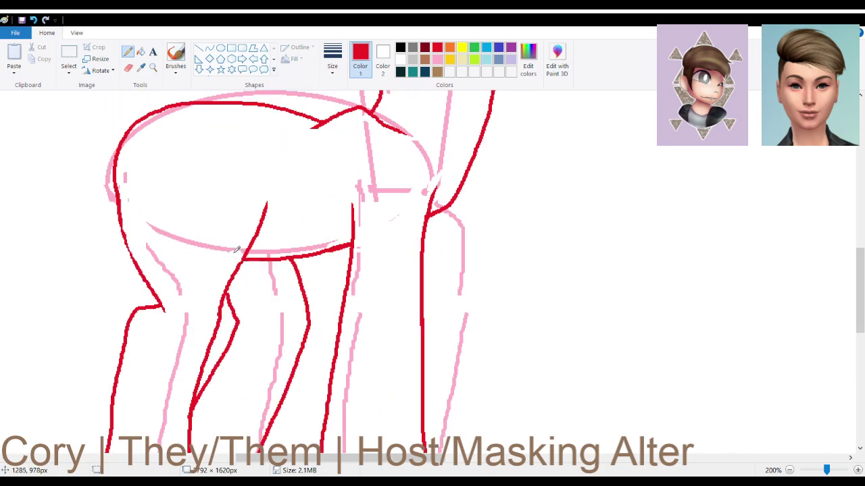
scroll(287, 211, down, 3)
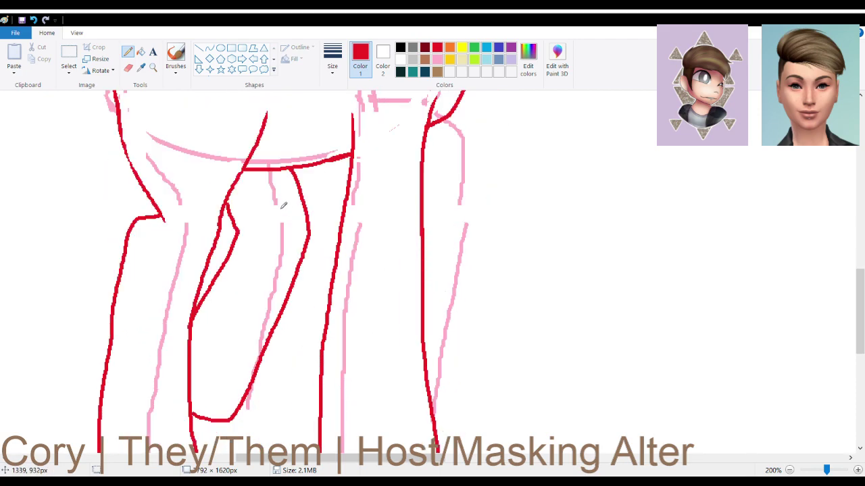
drag(310, 226, 304, 166)
drag(307, 208, 293, 169)
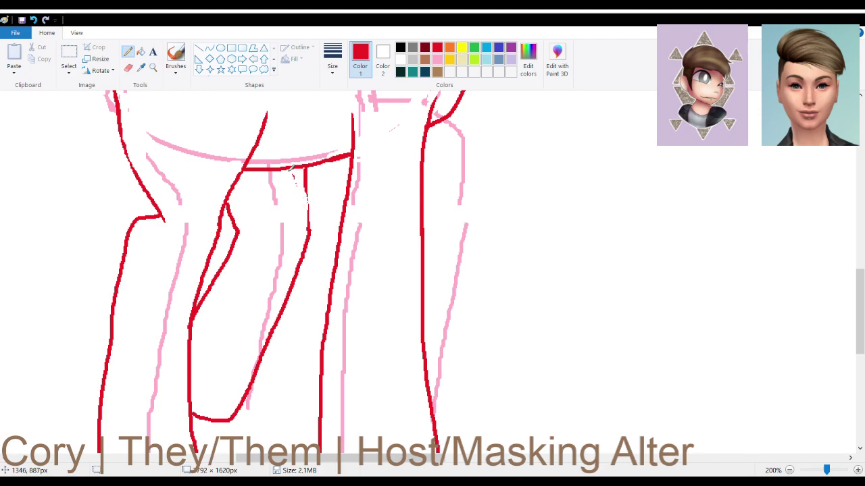
drag(309, 183, 307, 232)
scroll(498, 274, up, 3)
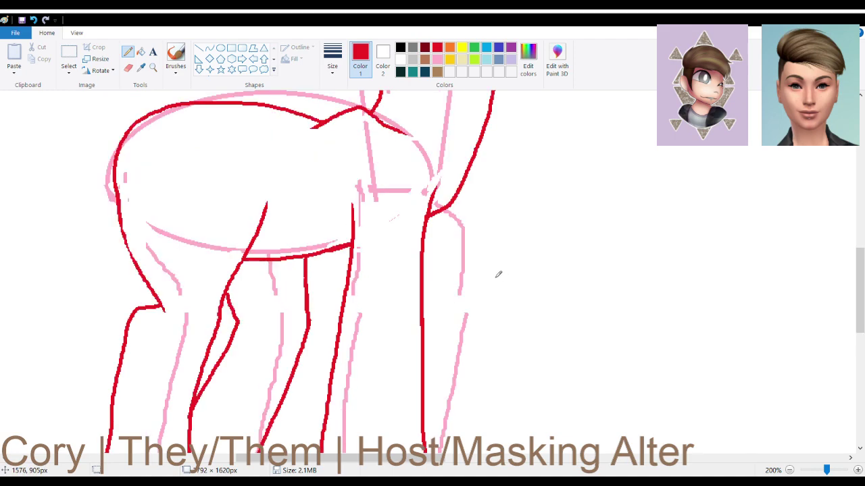
Draw the far front leg as a red line running from the chest down behind the near front leg.
scroll(493, 275, down, 3)
scroll(496, 280, up, 2)
mouse_move(479, 143)
mouse_down()
mouse_move(475, 193)
mouse_move(421, 399)
mouse_up()
scroll(401, 285, down, 4)
scroll(405, 276, up, 2)
scroll(406, 276, up, 3)
scroll(406, 275, down, 2)
scroll(405, 275, down, 2)
Set the primary colour to white and the secondary colour to the guides' pink.
scroll(406, 277, up, 10)
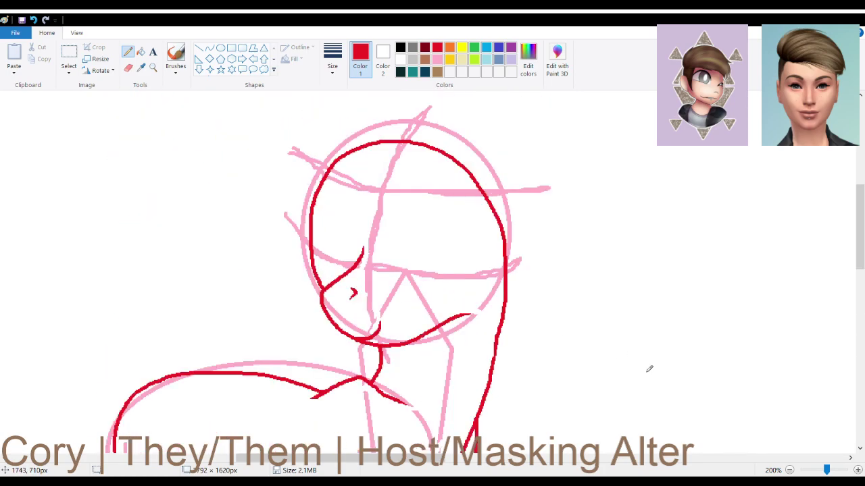
click(788, 471)
click(789, 470)
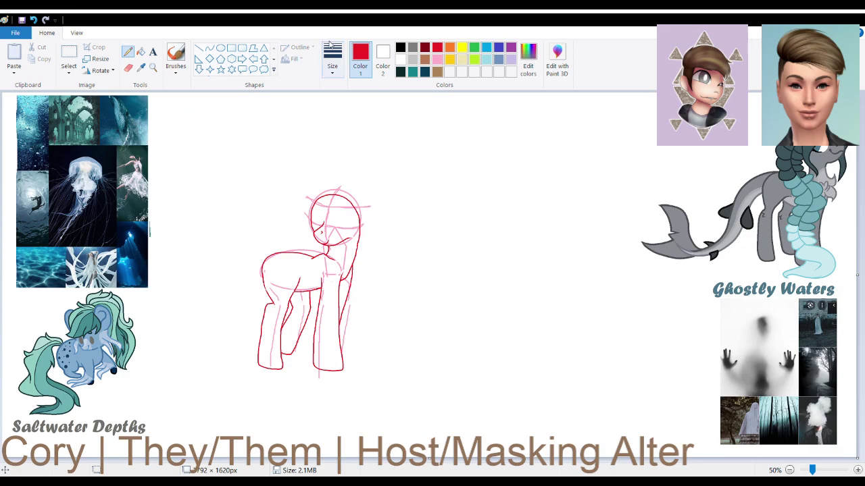
click(383, 58)
click(437, 59)
click(360, 57)
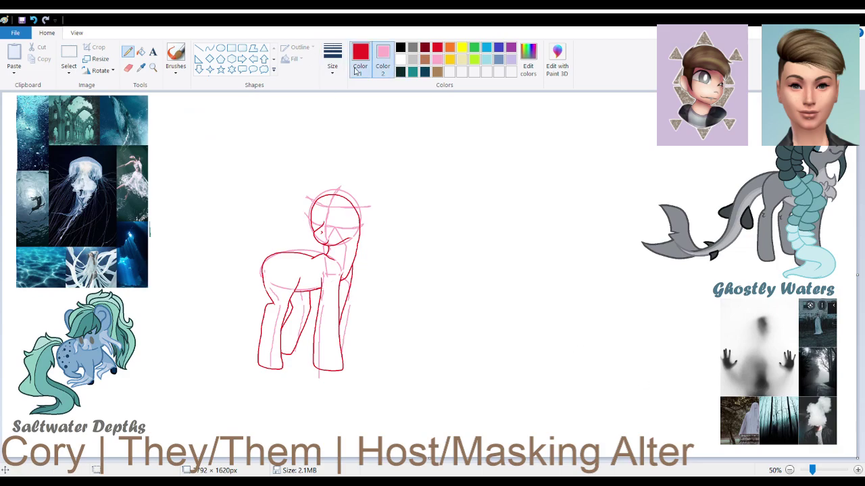
click(400, 58)
Remove the pink construction lines by clearing the entire canvas, filling it white and pasting the artwork back without pink.
click(71, 66)
click(112, 139)
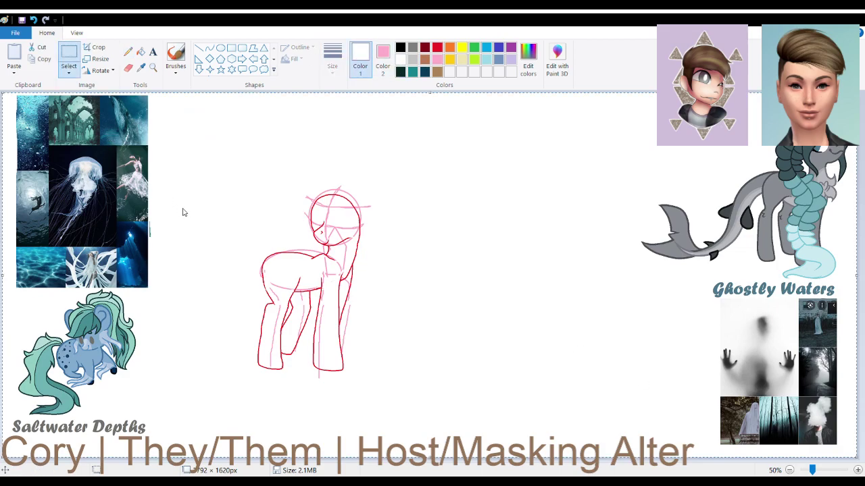
key(Delete)
click(141, 52)
click(155, 135)
click(15, 54)
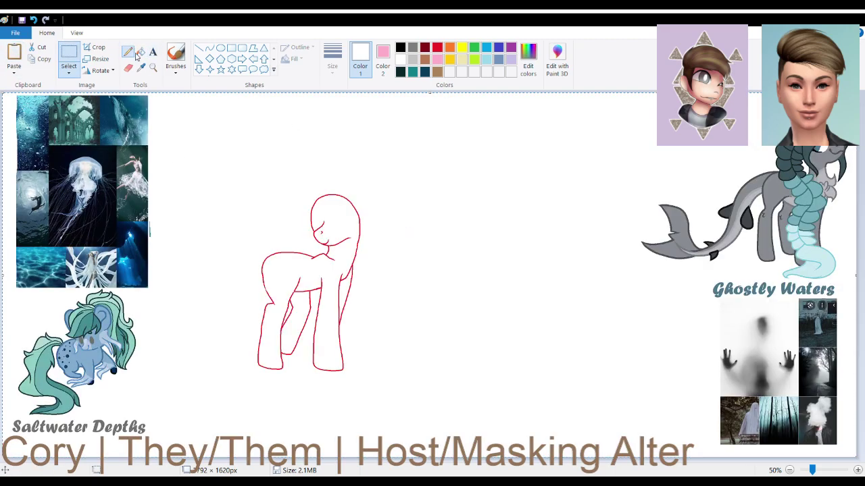
Return to the Pencil with red as the primary colour and white as the secondary colour.
click(128, 51)
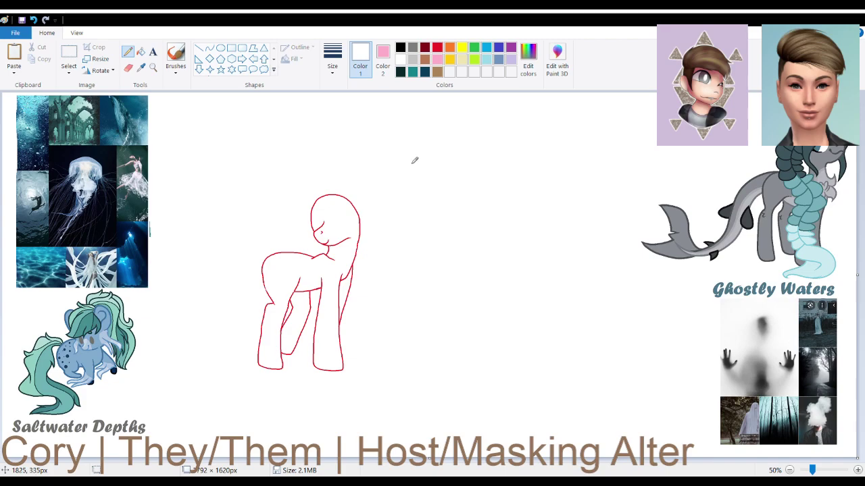
right_click(400, 59)
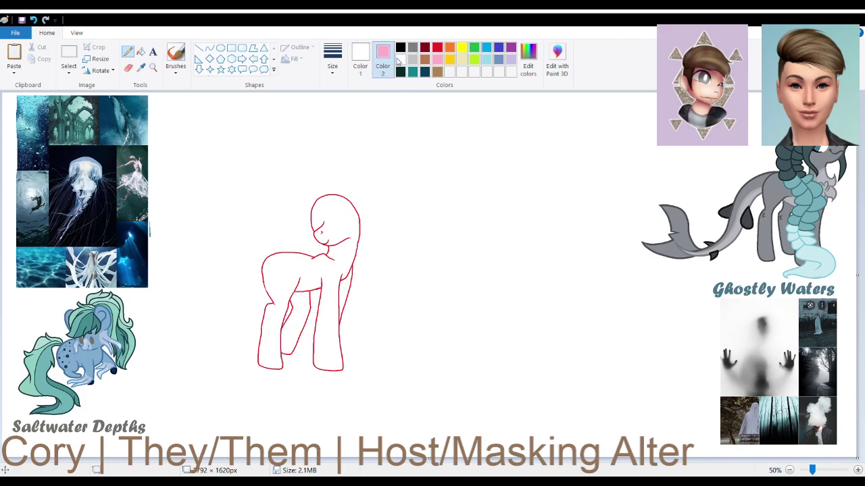
click(437, 49)
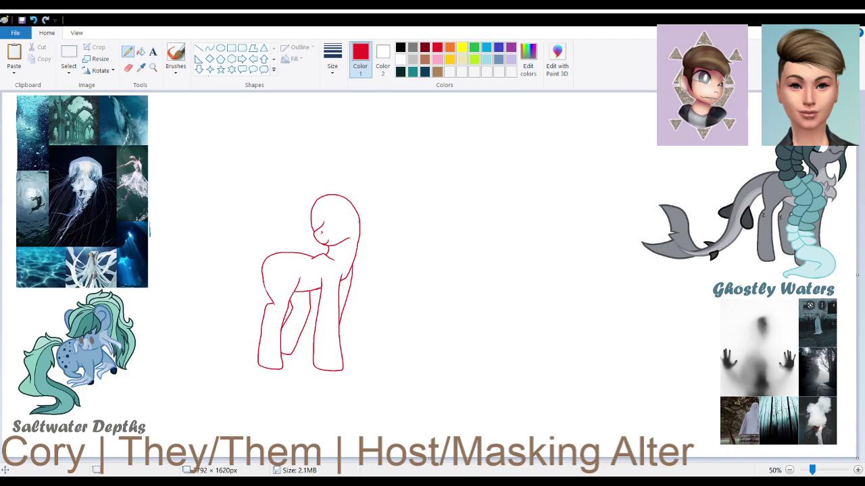
Redraw the front of the neck and chest as a fuller red curve, and erase the old chest line.
click(858, 469)
scroll(651, 353, down, 3)
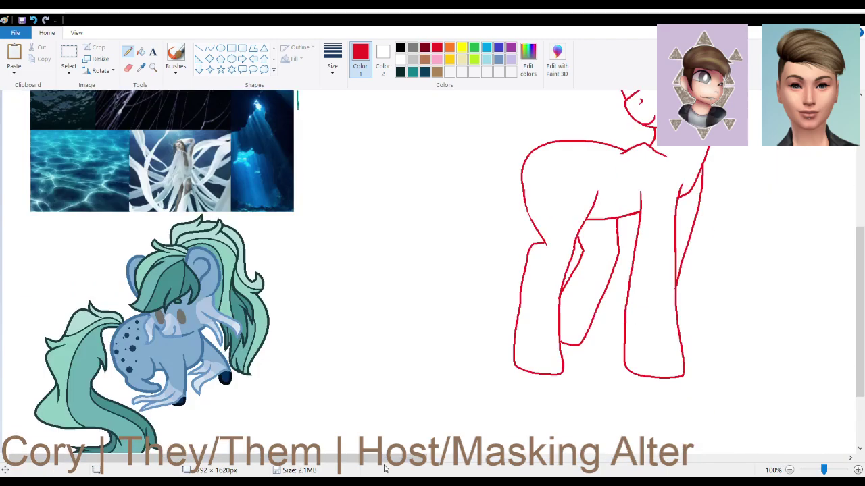
scroll(383, 468, right, 5)
key(ctrl+Page_Up)
scroll(365, 438, right, 5)
mouse_move(380, 310)
mouse_down()
mouse_move(428, 268)
mouse_move(444, 223)
mouse_move(447, 141)
mouse_move(437, 216)
mouse_up()
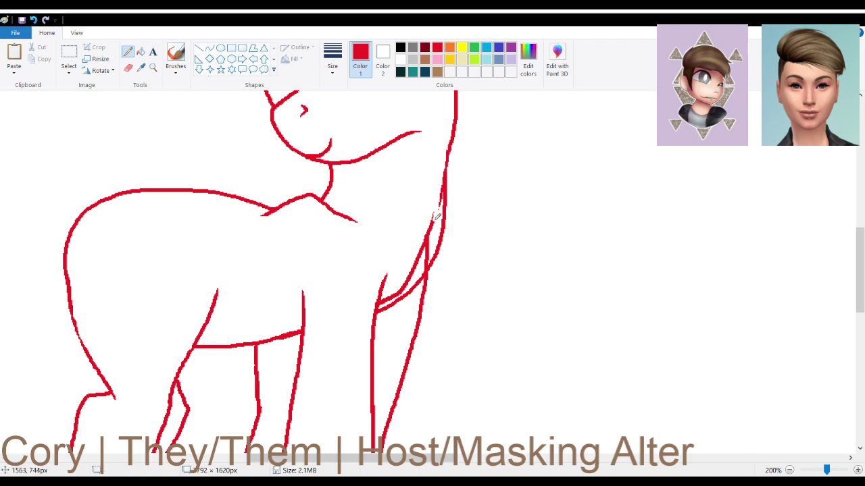
drag(440, 183, 442, 210)
mouse_move(442, 206)
mouse_down()
mouse_move(405, 285)
mouse_move(382, 301)
mouse_move(412, 275)
mouse_move(407, 287)
mouse_move(400, 292)
mouse_move(430, 248)
mouse_move(425, 270)
mouse_move(430, 237)
mouse_move(409, 273)
mouse_move(433, 215)
mouse_move(416, 247)
mouse_up()
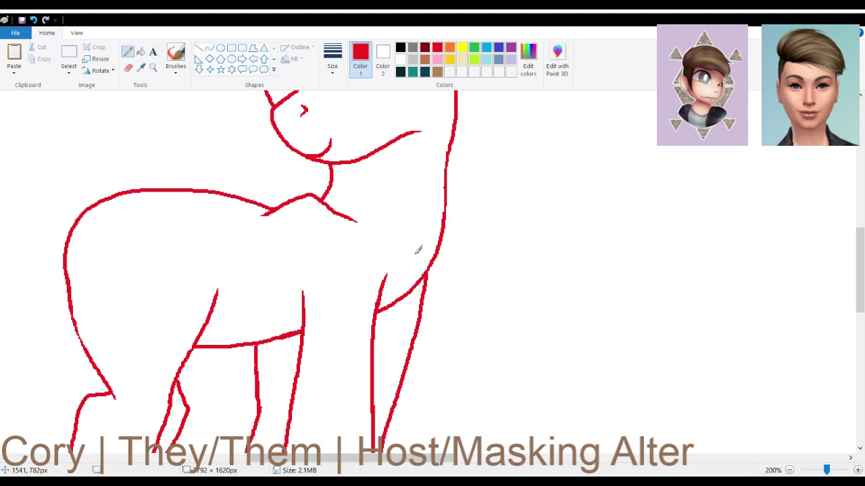
Draw a tall pointed red ear at the back of the head.
scroll(398, 195, up, 1)
scroll(398, 195, down, 2)
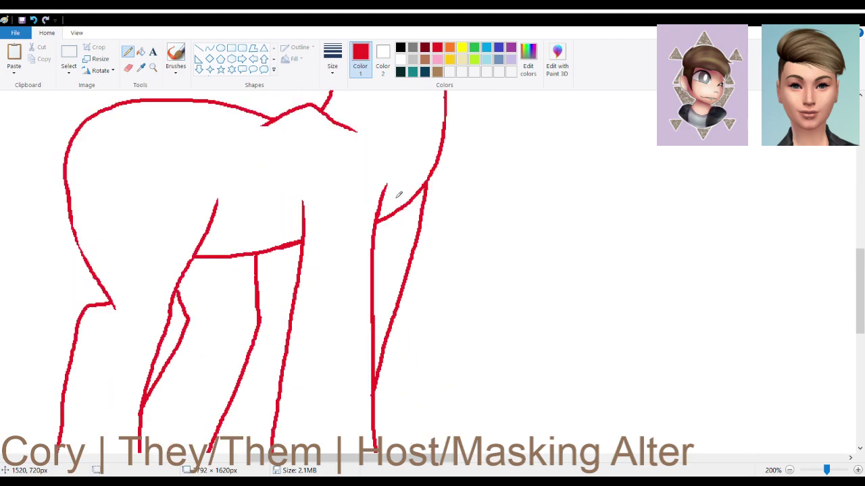
scroll(398, 195, up, 3)
scroll(392, 193, up, 1)
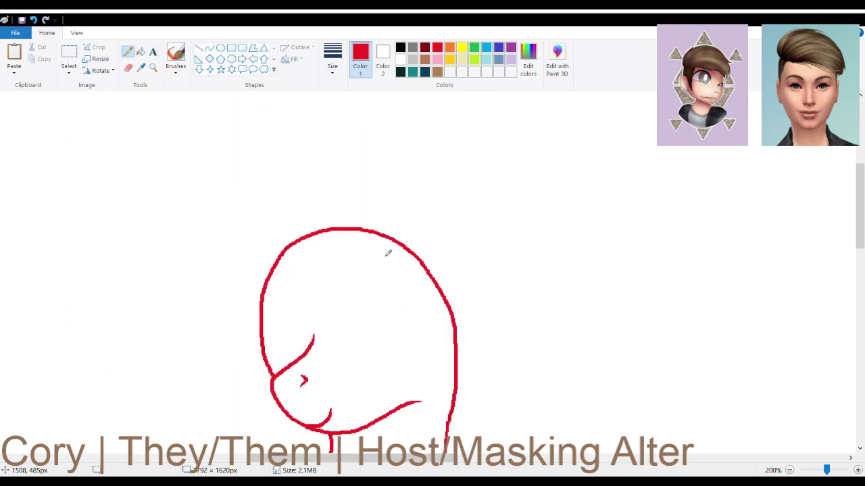
mouse_move(379, 271)
mouse_down()
mouse_move(376, 234)
mouse_move(409, 158)
mouse_move(449, 257)
mouse_move(448, 339)
mouse_up()
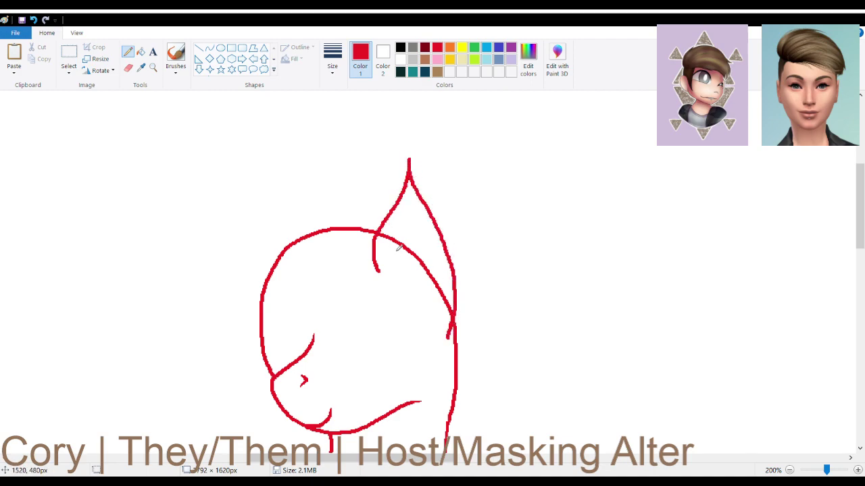
Erase the head outline inside the ear and trim the overshooting line at the ear's tip.
mouse_move(380, 236)
mouse_down()
mouse_move(389, 233)
mouse_move(432, 270)
mouse_move(449, 305)
mouse_up()
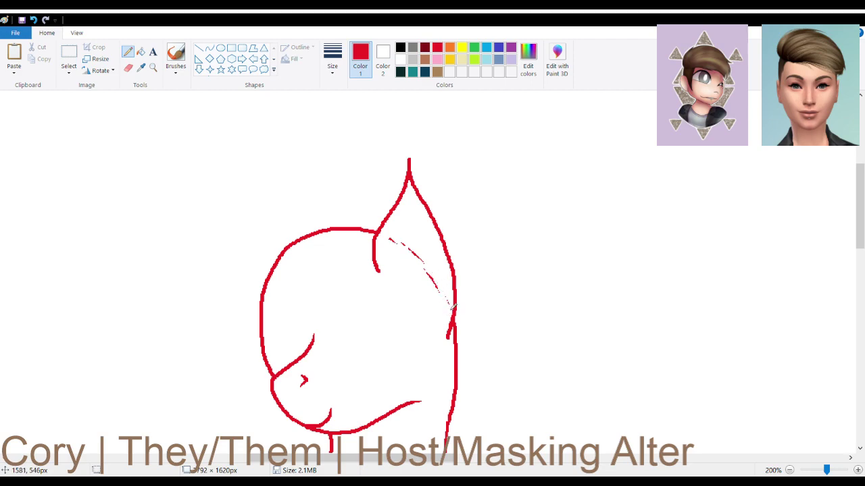
mouse_move(395, 236)
mouse_down()
mouse_move(447, 298)
mouse_move(390, 237)
mouse_move(422, 260)
mouse_move(443, 290)
mouse_up()
drag(413, 174, 406, 146)
scroll(432, 248, down, 3)
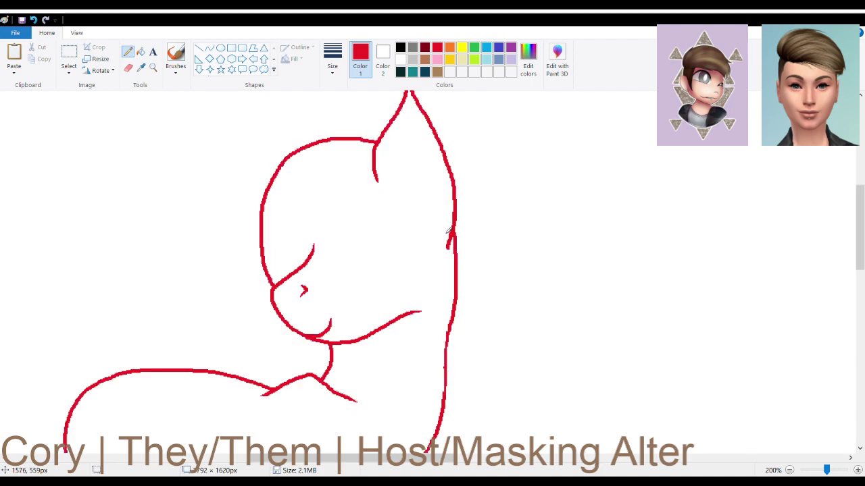
Draw the inner-ear contour in red, looping near the ear's tip and ending in a jagged fur tuft at its base.
mouse_move(413, 129)
mouse_down()
mouse_move(436, 177)
mouse_move(424, 218)
mouse_move(446, 200)
mouse_move(438, 211)
mouse_up()
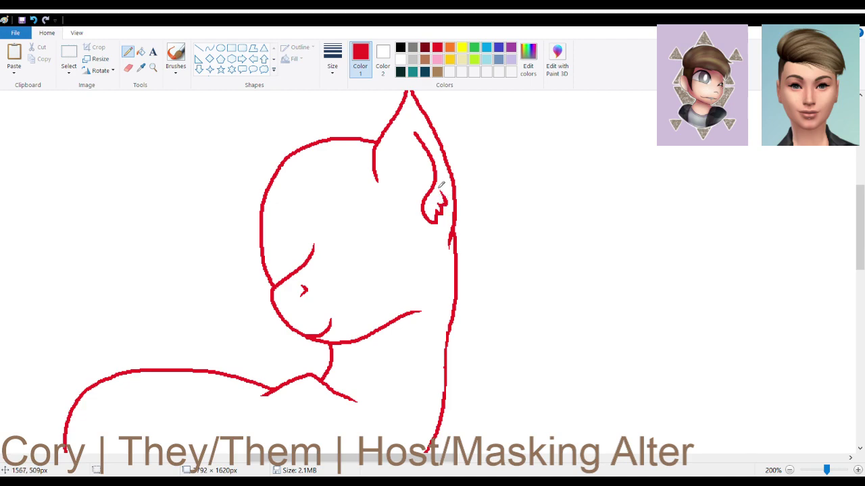
mouse_move(415, 132)
mouse_down()
mouse_move(407, 139)
mouse_move(428, 162)
mouse_up()
scroll(396, 287, down, 3)
scroll(396, 287, up, 4)
scroll(391, 276, down, 1)
Draw the near eye with a curved upper lid, thick tapered outer corner, solid red pupil and round iris outline.
mouse_move(333, 252)
mouse_down()
mouse_move(349, 223)
mouse_move(412, 226)
mouse_up()
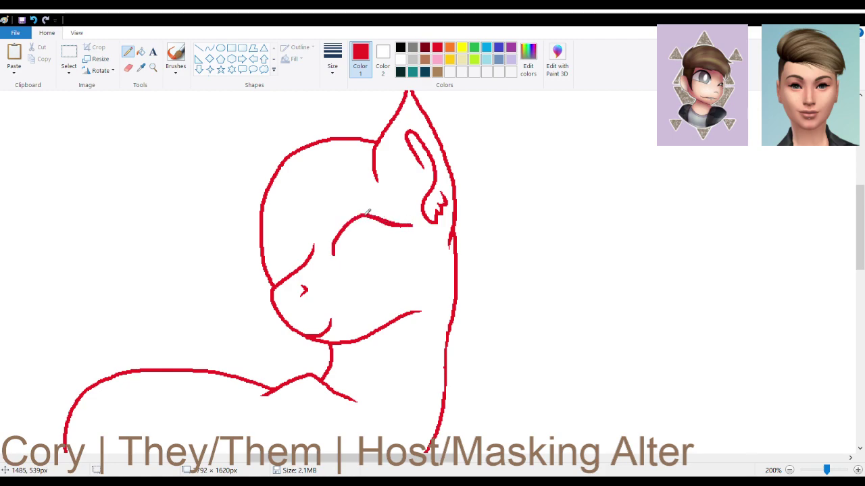
drag(336, 241, 335, 260)
mouse_move(412, 225)
mouse_down()
mouse_move(388, 264)
mouse_move(408, 231)
mouse_move(404, 220)
mouse_move(412, 241)
mouse_move(412, 222)
mouse_up()
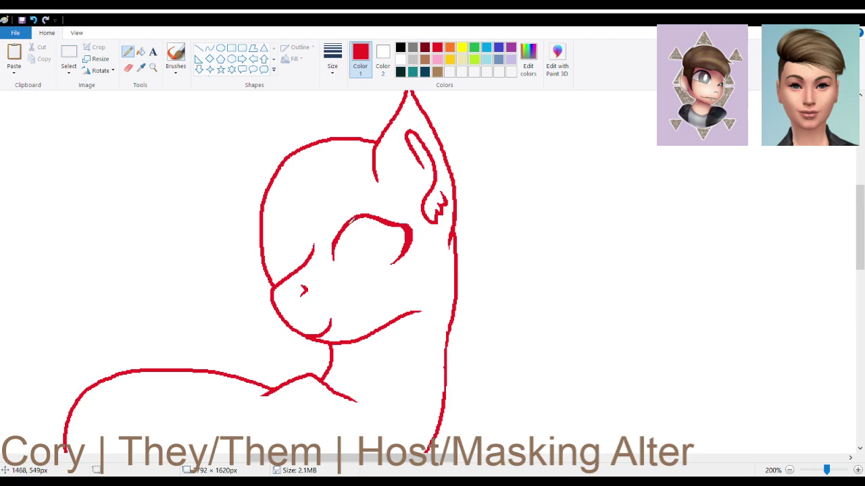
mouse_move(343, 232)
mouse_down()
mouse_move(365, 243)
mouse_move(356, 216)
mouse_move(351, 237)
mouse_move(351, 226)
mouse_move(360, 230)
mouse_move(365, 244)
mouse_move(355, 235)
mouse_up()
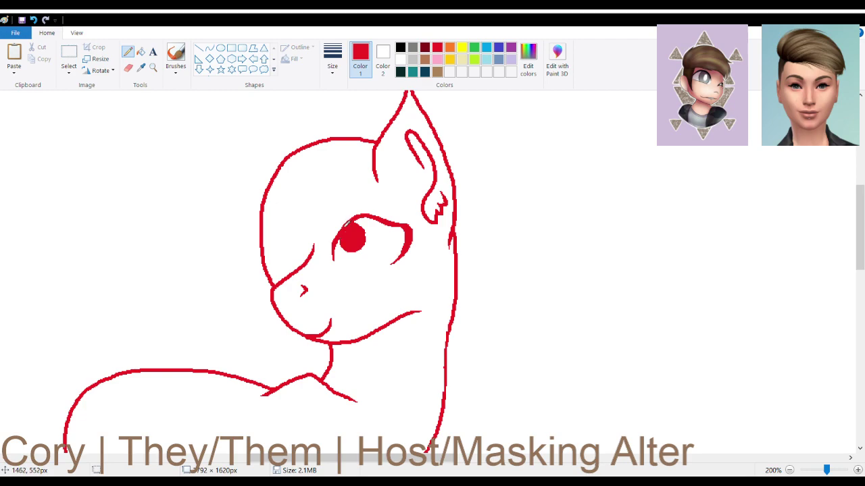
mouse_move(336, 248)
mouse_down()
mouse_move(351, 266)
mouse_move(380, 246)
mouse_move(372, 215)
mouse_up()
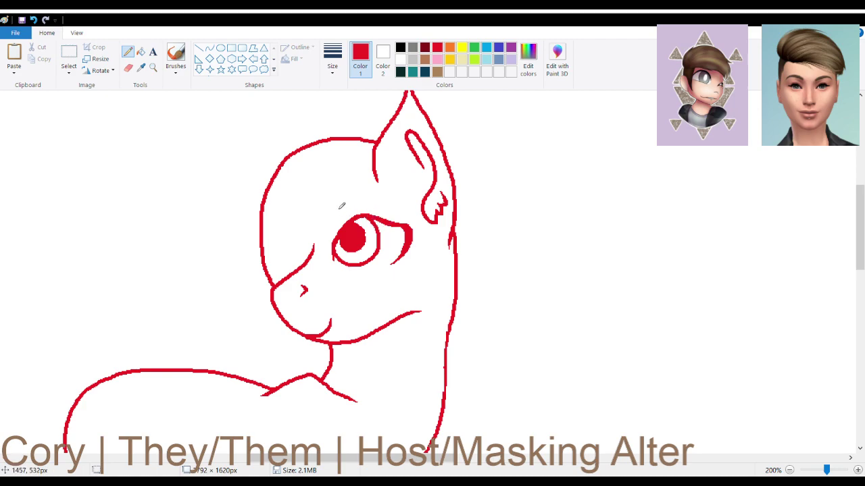
Draw a tapered eyebrow above the near eye and add short lashes at its outer corner.
mouse_move(341, 207)
mouse_down()
mouse_move(362, 197)
mouse_move(413, 215)
mouse_up()
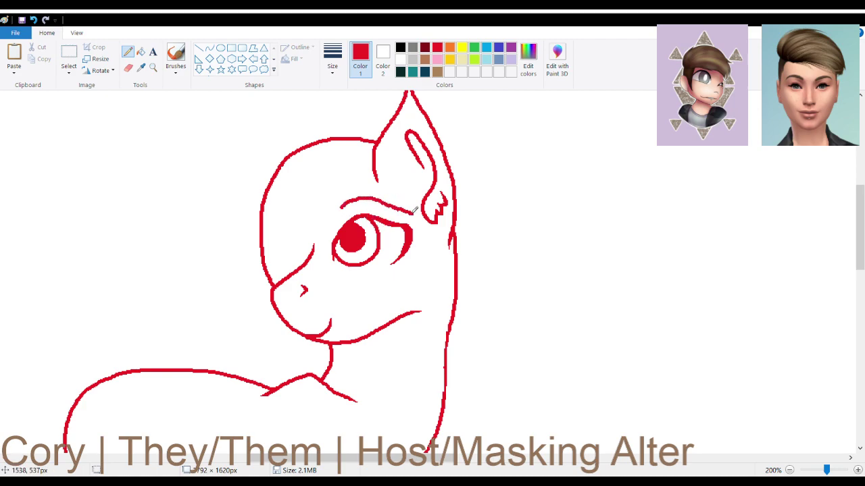
mouse_move(339, 206)
mouse_down()
mouse_move(362, 202)
mouse_move(416, 214)
mouse_move(392, 201)
mouse_move(412, 215)
mouse_up()
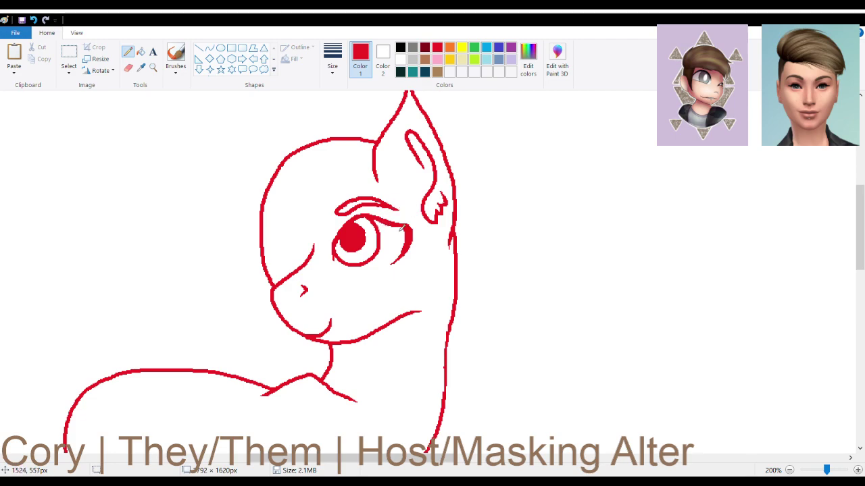
mouse_move(396, 220)
mouse_down()
mouse_move(416, 211)
mouse_move(414, 220)
mouse_up()
mouse_move(411, 253)
mouse_down()
mouse_move(414, 260)
mouse_move(409, 245)
mouse_up()
Draw the far eye's curved upper lid against the face outline, with a short lower line and a solid red pupil.
mouse_move(308, 251)
mouse_down()
mouse_move(292, 229)
mouse_move(260, 227)
mouse_up()
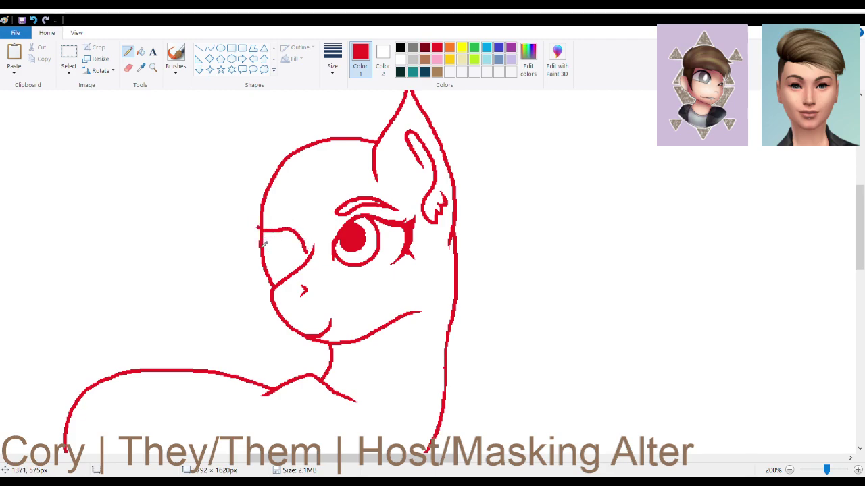
mouse_move(284, 267)
mouse_down()
mouse_move(263, 239)
mouse_move(273, 266)
mouse_move(268, 246)
mouse_move(285, 270)
mouse_up()
mouse_move(282, 237)
mouse_down()
mouse_move(272, 236)
mouse_move(272, 248)
mouse_move(276, 237)
mouse_up()
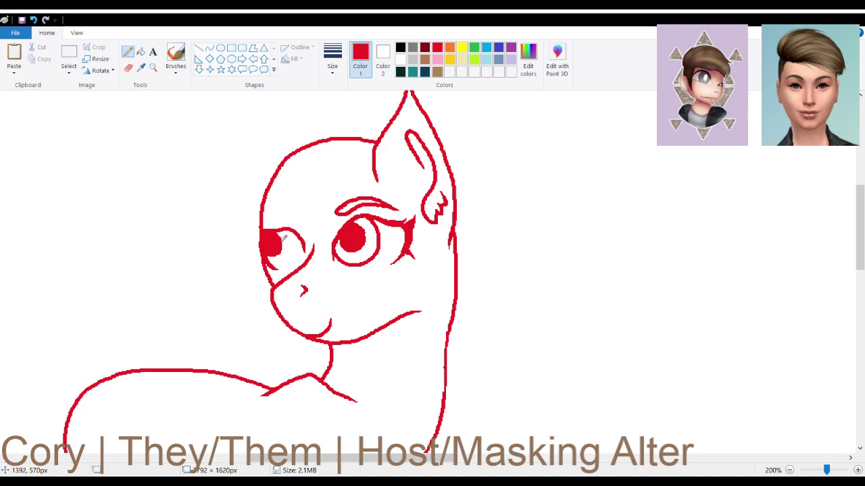
mouse_move(266, 262)
mouse_down()
mouse_move(283, 240)
mouse_move(284, 265)
mouse_move(296, 246)
mouse_move(283, 227)
mouse_up()
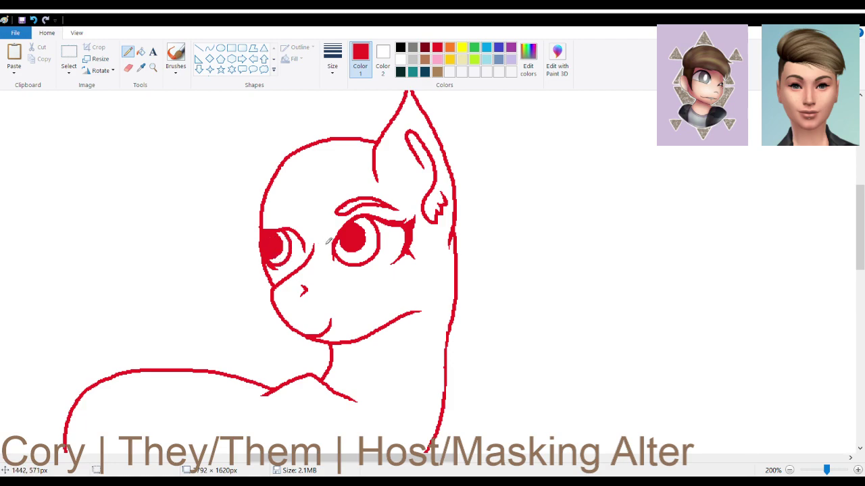
key(ctrl+z)
mouse_move(275, 261)
mouse_down()
mouse_move(290, 261)
mouse_move(294, 242)
mouse_move(285, 227)
mouse_up()
click(33, 19)
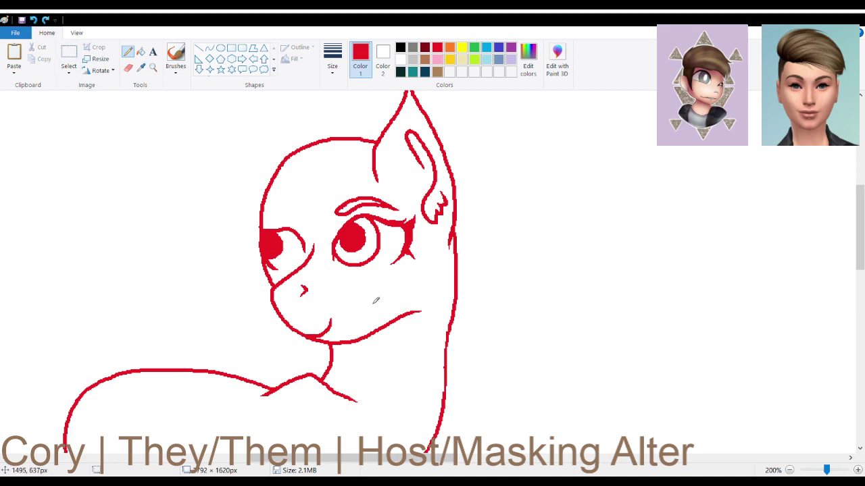
Finish the far eye with a curved iris outline and outer lashes, and draw a short eyebrow above it.
mouse_move(292, 226)
mouse_down()
mouse_move(299, 243)
mouse_move(289, 262)
mouse_move(273, 258)
mouse_up()
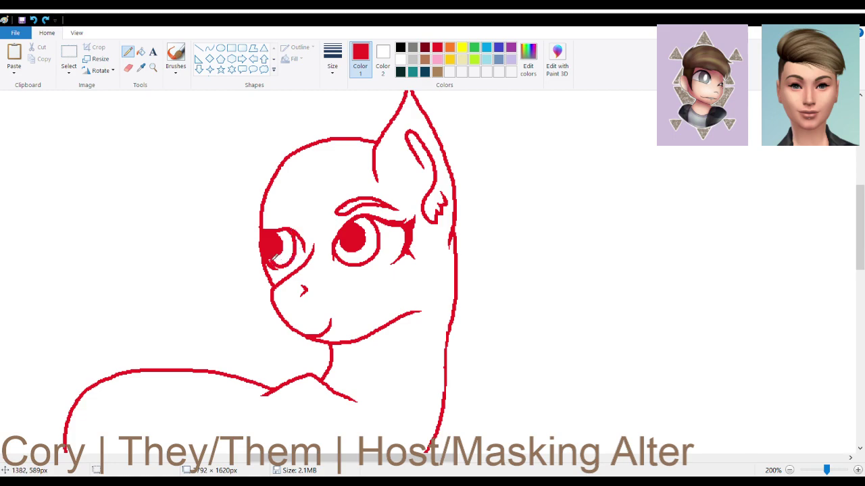
click(33, 19)
mouse_move(273, 260)
mouse_down()
mouse_move(284, 269)
mouse_move(298, 246)
mouse_move(292, 227)
mouse_move(254, 212)
mouse_move(262, 234)
mouse_up()
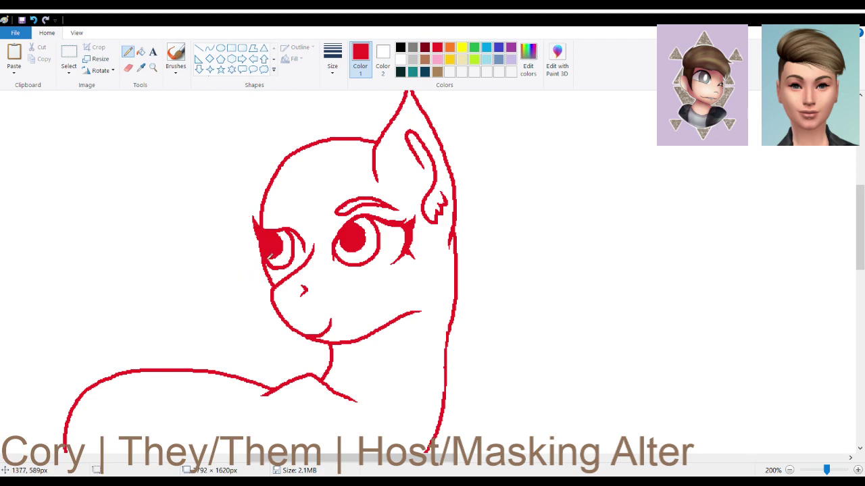
drag(261, 258, 254, 265)
drag(292, 221, 266, 210)
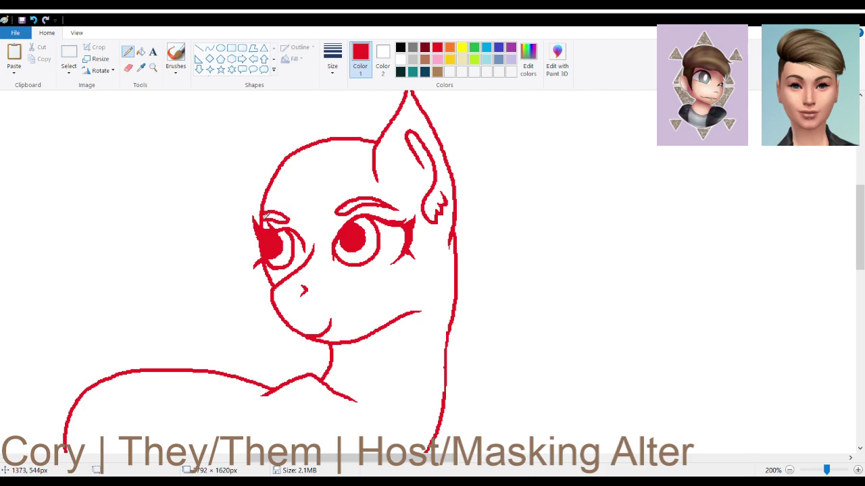
scroll(401, 233, down, 2)
scroll(402, 233, up, 3)
scroll(408, 237, down, 3)
scroll(408, 236, down, 2)
scroll(408, 236, up, 4)
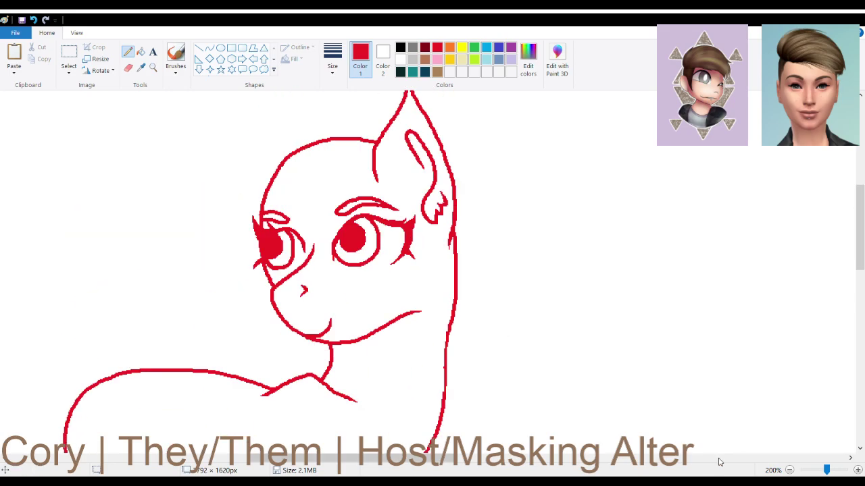
Select the whole red pony outline and move it slightly up and to the left on the canvas.
click(789, 470)
click(789, 471)
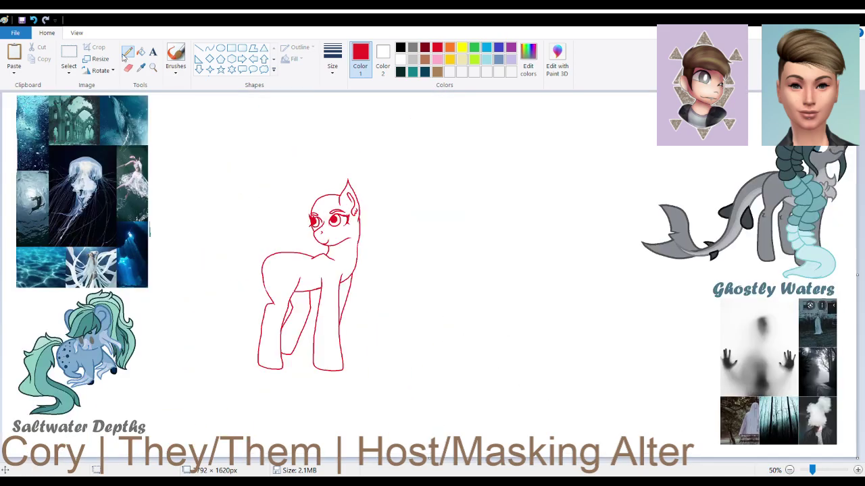
click(68, 56)
mouse_move(247, 154)
mouse_down()
mouse_move(353, 307)
mouse_move(375, 381)
mouse_up()
drag(325, 323, 312, 303)
click(442, 342)
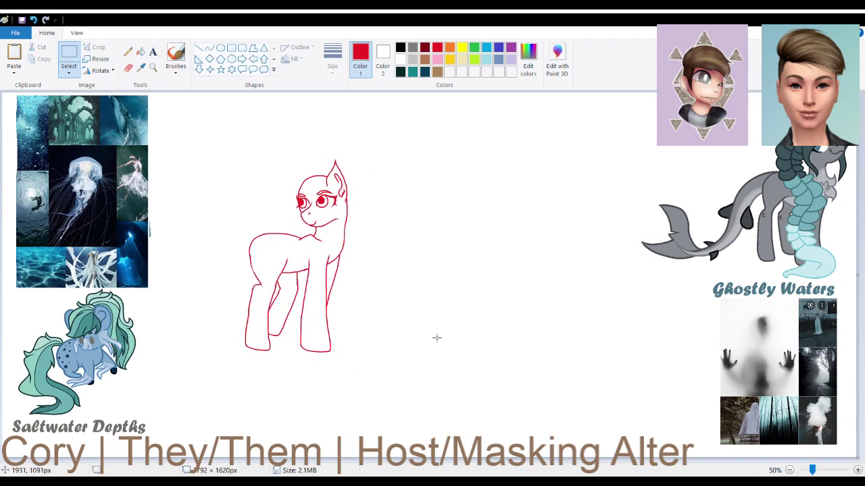
Paste a copy of the pony outline and place it to the right of the original.
click(14, 54)
drag(79, 191, 543, 236)
click(265, 189)
Move the original pony slightly left and down so it stands level with the pasted copy.
mouse_move(223, 144)
mouse_down()
mouse_move(363, 345)
mouse_move(363, 363)
mouse_up()
mouse_move(321, 307)
mouse_down()
mouse_move(308, 311)
mouse_move(313, 318)
mouse_up()
click(389, 329)
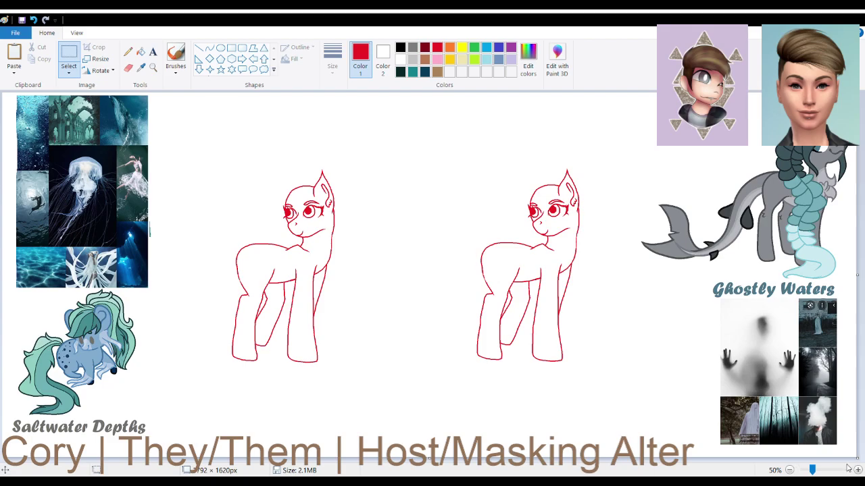
With the Pencil, draw pointed fur tufts flowing back from the left pony's near front hoof and a wavy hoof edge.
scroll(670, 368, up, 2)
scroll(667, 367, down, 3)
drag(207, 458, 318, 463)
scroll(341, 396, down, 2)
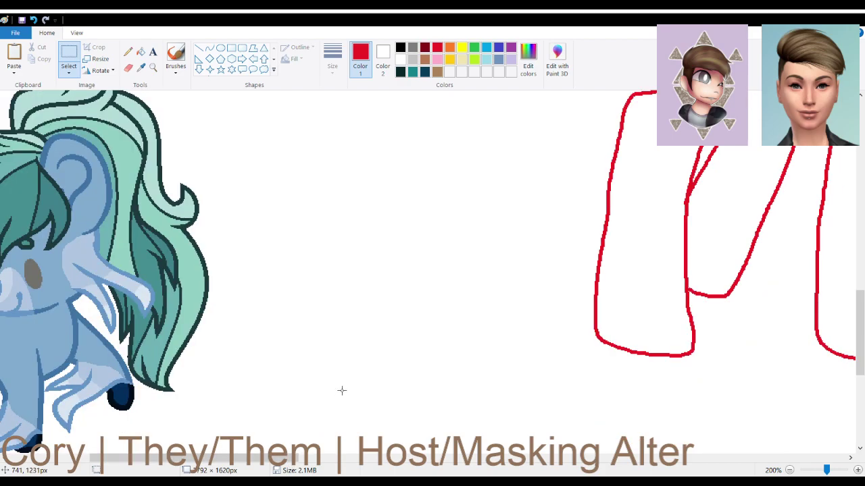
scroll(341, 390, up, 2)
scroll(342, 391, down, 2)
scroll(341, 391, up, 4)
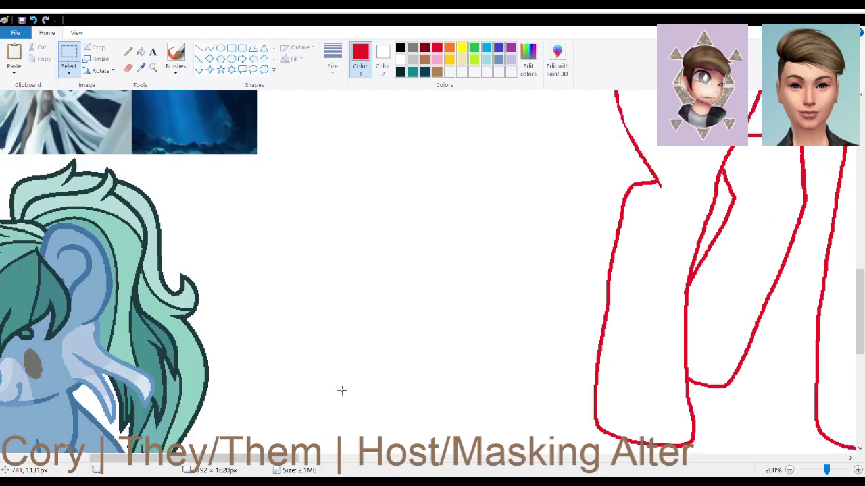
drag(257, 460, 356, 466)
scroll(503, 374, up, 4)
scroll(356, 466, right, 1)
scroll(316, 331, down, 5)
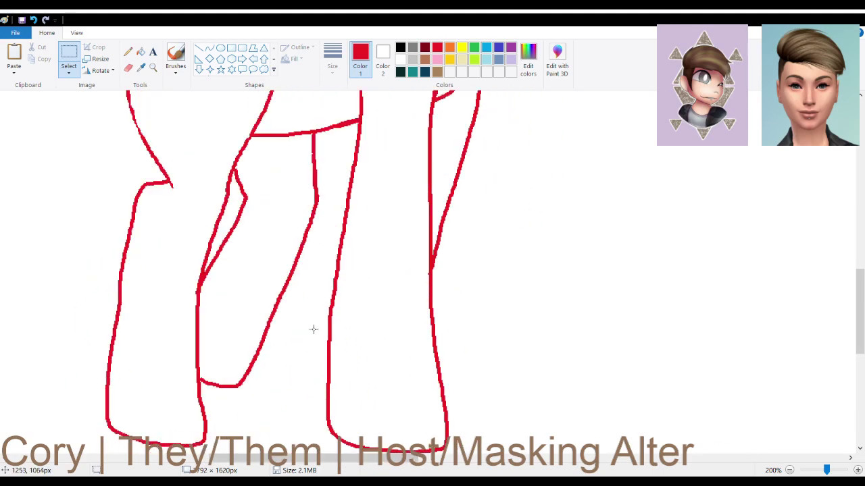
scroll(276, 298, down, 3)
click(127, 51)
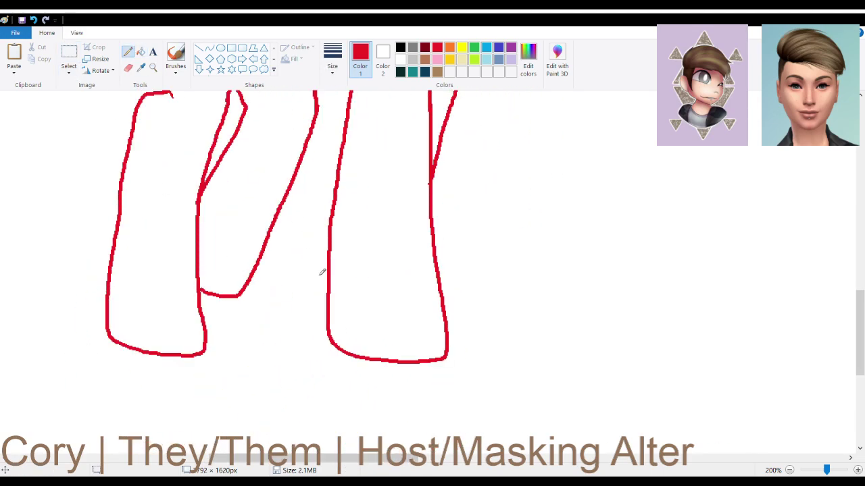
mouse_move(330, 249)
mouse_down()
mouse_move(321, 278)
mouse_move(274, 313)
mouse_move(266, 346)
mouse_move(308, 322)
mouse_up()
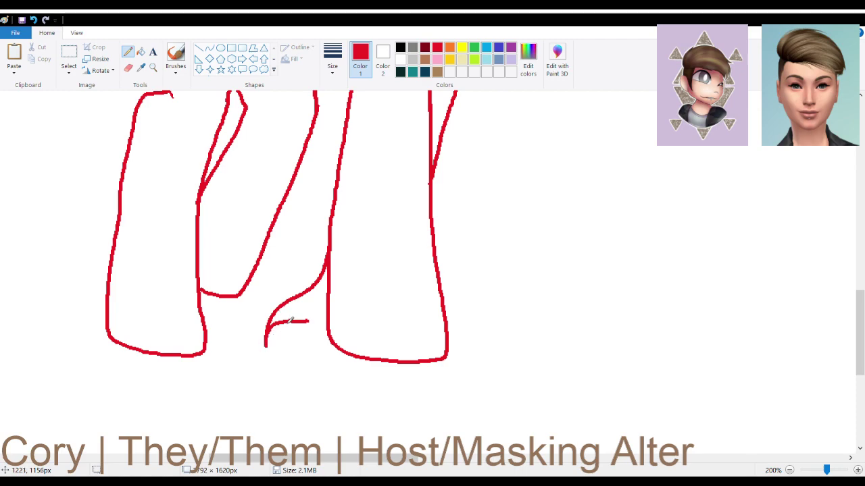
mouse_move(308, 321)
mouse_down()
mouse_move(263, 355)
mouse_move(247, 355)
mouse_move(244, 346)
mouse_move(279, 361)
mouse_move(335, 339)
mouse_move(371, 343)
mouse_move(401, 333)
mouse_move(363, 350)
mouse_move(408, 345)
mouse_move(433, 326)
mouse_move(456, 347)
mouse_up()
Erase the old leg line inside the front hoof's fur tuft and sharpen the tips of the tuft lines.
key(ctrl+z)
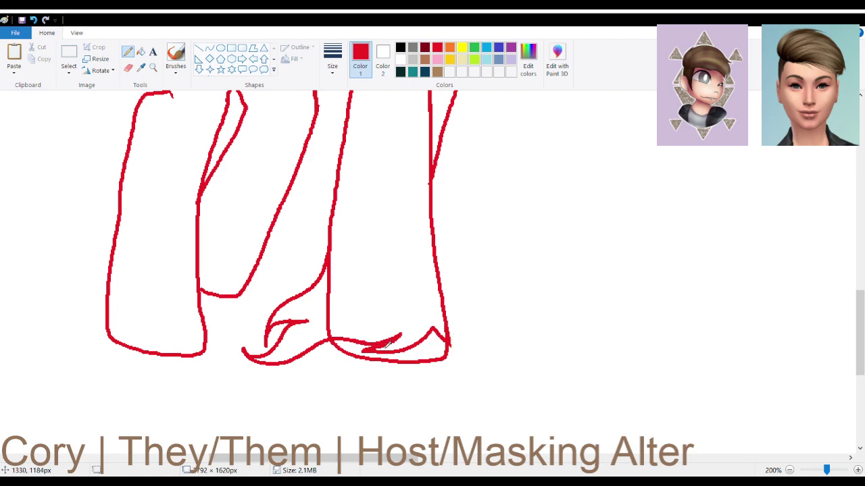
key(ctrl+z)
mouse_move(329, 330)
mouse_down()
mouse_move(332, 250)
mouse_move(332, 327)
mouse_up()
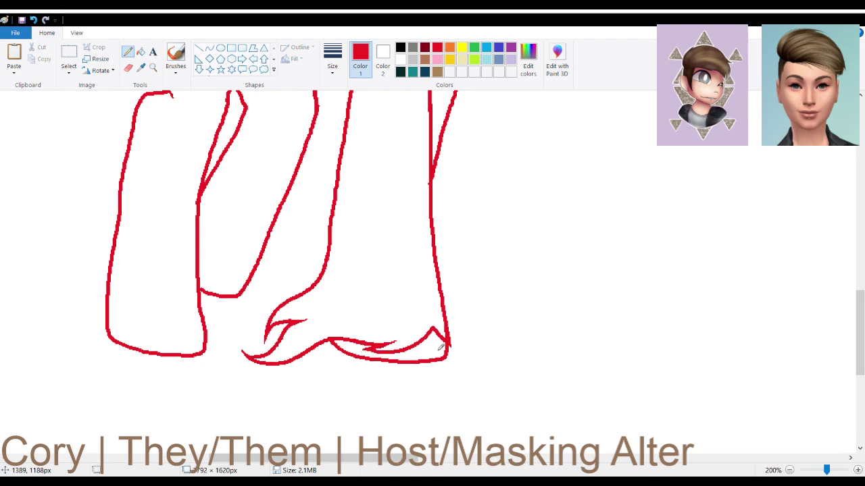
Draw matching pointed fur tufts behind the left pony's near hind hoof and a wavy edge across the hoof.
scroll(253, 369, up, 2)
scroll(253, 369, down, 2)
drag(372, 465, 342, 462)
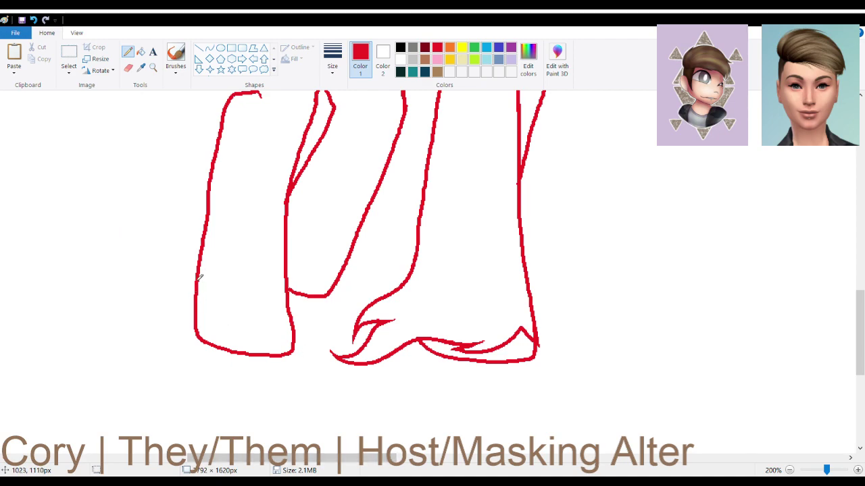
mouse_move(197, 282)
mouse_down()
mouse_move(146, 307)
mouse_move(112, 327)
mouse_move(165, 316)
mouse_move(130, 336)
mouse_move(91, 331)
mouse_move(132, 349)
mouse_move(188, 339)
mouse_up()
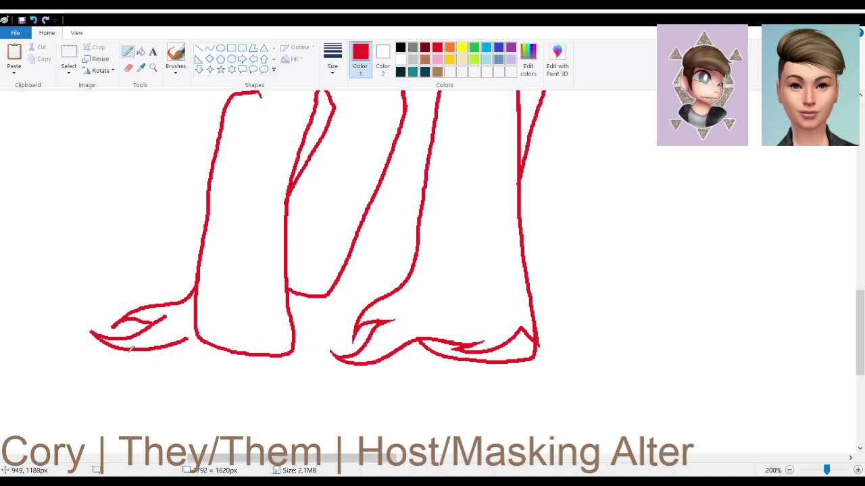
mouse_move(100, 337)
mouse_down()
mouse_move(164, 356)
mouse_move(228, 332)
mouse_move(256, 333)
mouse_move(232, 342)
mouse_move(291, 333)
mouse_up()
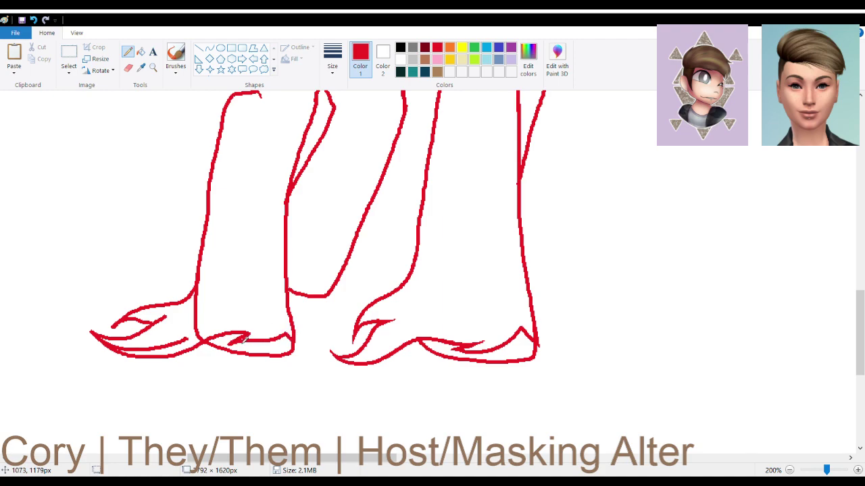
Erase the old leg line inside the hind hoof's fur tuft and clean up the ends of the tuft lines.
right_click(229, 344)
drag(198, 338, 199, 279)
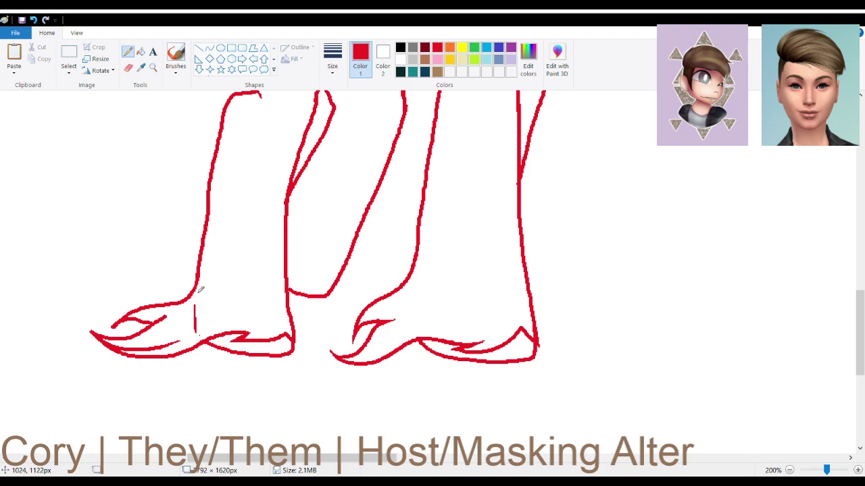
key(ctrl+z)
key(ctrl+z)
Draw a peaked hoof edge across the bottom of the left pony's far hind leg and tidy its corner.
scroll(283, 317, up, 3)
scroll(331, 326, down, 3)
scroll(330, 351, up, 3)
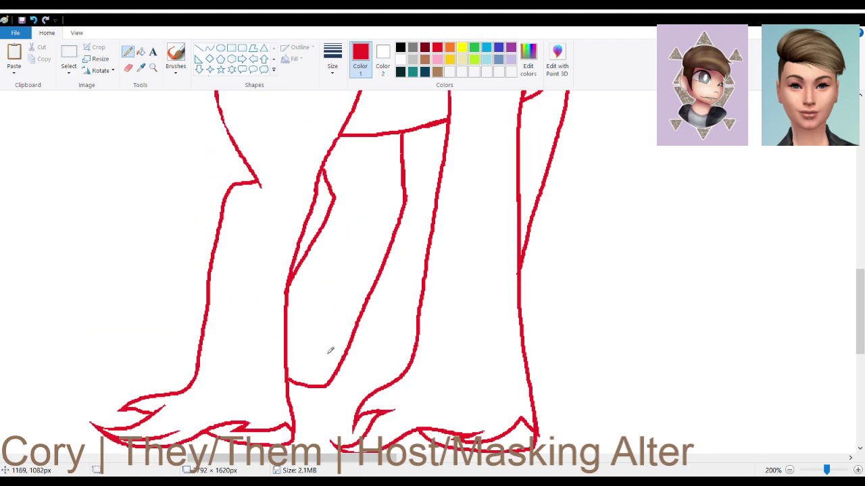
mouse_move(323, 362)
mouse_down()
mouse_move(296, 371)
mouse_move(333, 372)
mouse_up()
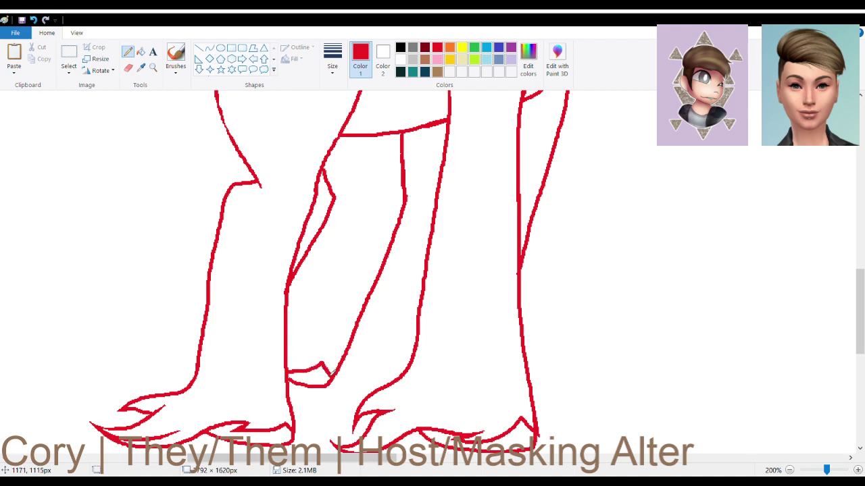
drag(334, 381, 338, 372)
key(ctrl+z)
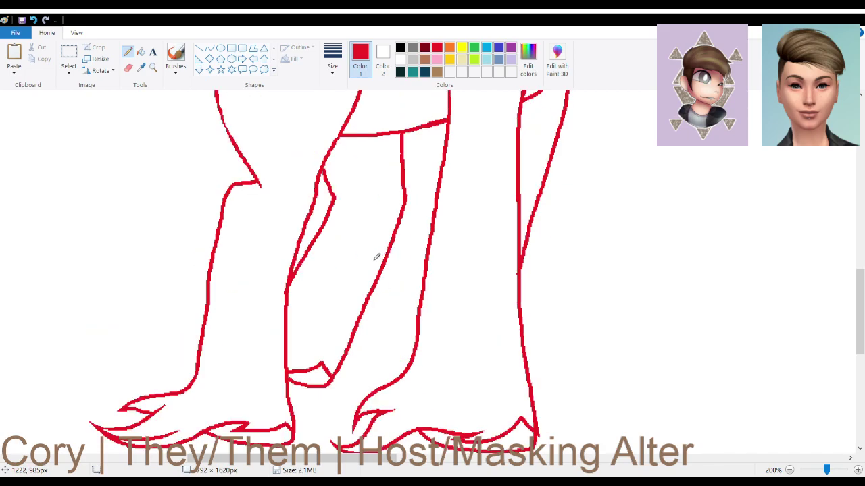
scroll(386, 255, up, 1)
scroll(383, 258, down, 2)
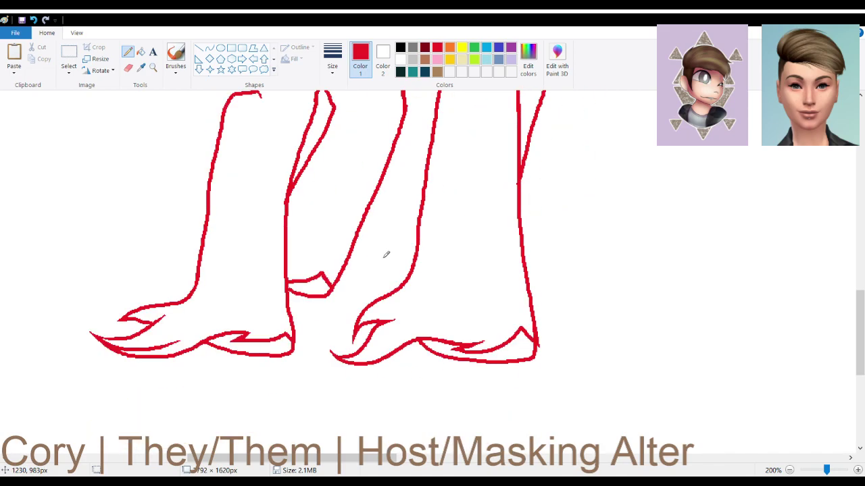
scroll(386, 255, up, 3)
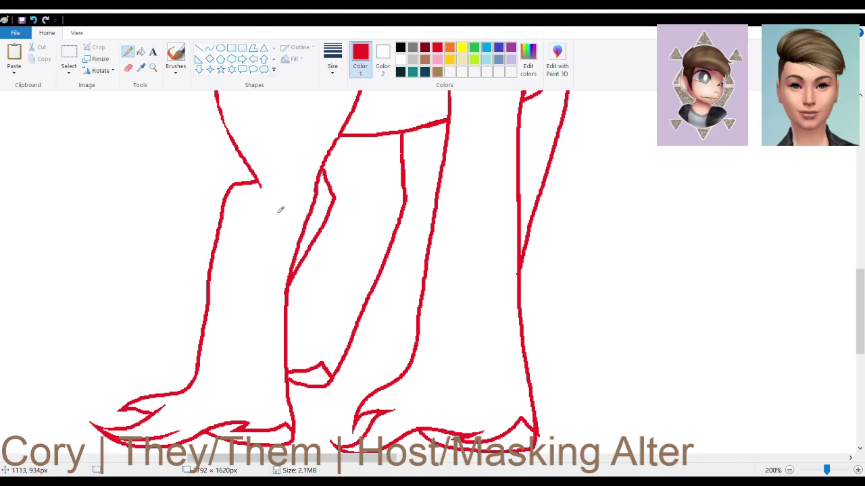
scroll(251, 196, up, 3)
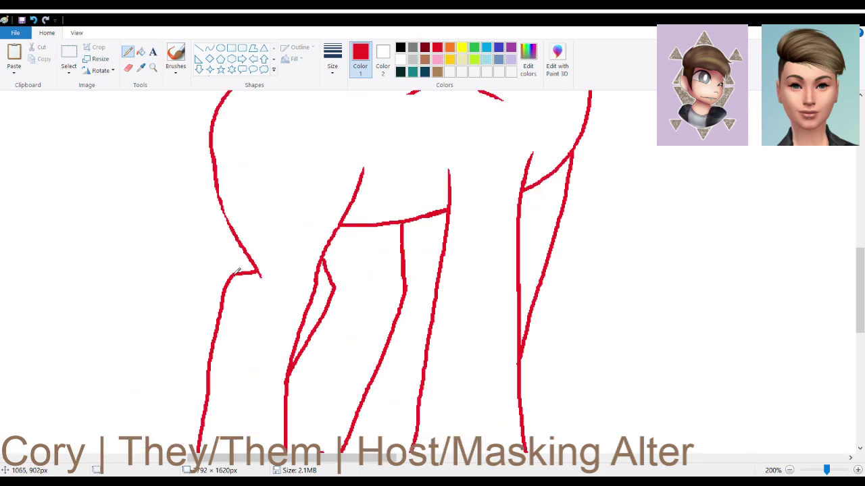
Draw pointed fur tufts at the hocks of the left pony's near and far hind legs, clearing the old leg lines there.
mouse_move(232, 275)
mouse_down()
mouse_move(225, 264)
mouse_move(224, 276)
mouse_move(201, 283)
mouse_move(225, 278)
mouse_move(208, 308)
mouse_move(213, 329)
mouse_move(223, 309)
mouse_up()
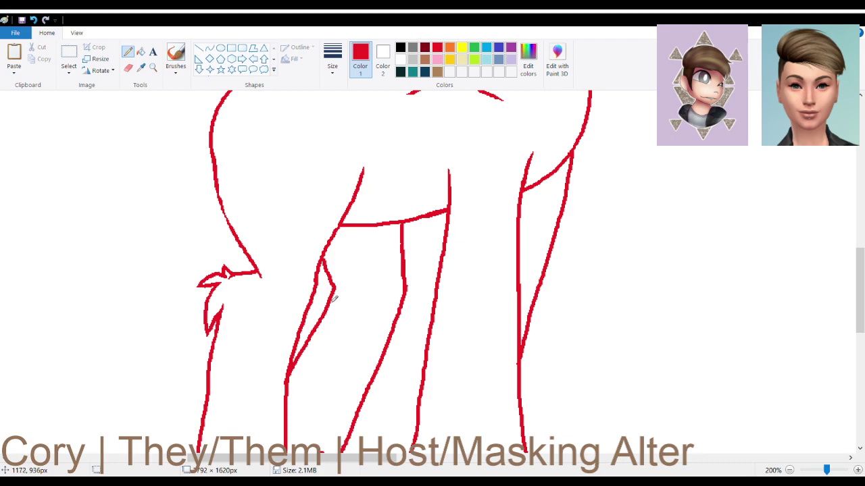
scroll(346, 296, down, 5)
scroll(355, 289, up, 5)
mouse_move(331, 276)
mouse_down()
mouse_move(322, 269)
mouse_move(331, 286)
mouse_move(323, 278)
mouse_move(313, 309)
mouse_move(336, 286)
mouse_up()
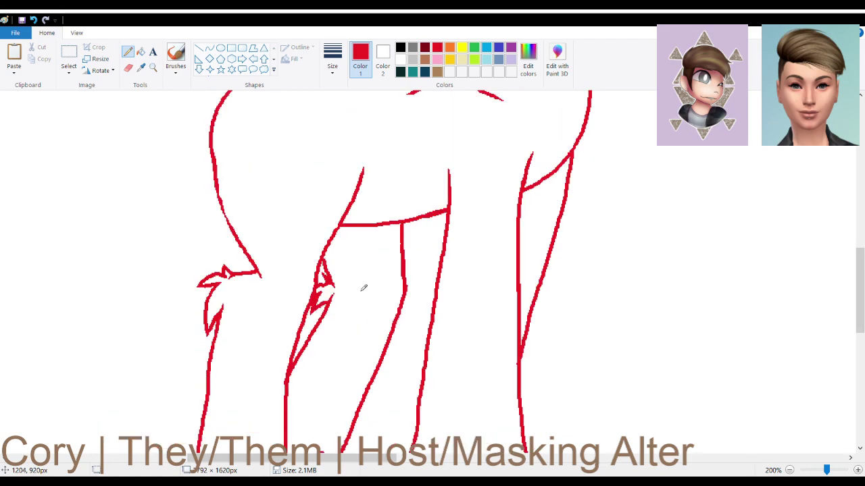
Redraw the front edge of the left pony's ear with a small fur tuft and a curved tip, erasing the old ear outline.
scroll(374, 283, down, 5)
scroll(374, 283, up, 8)
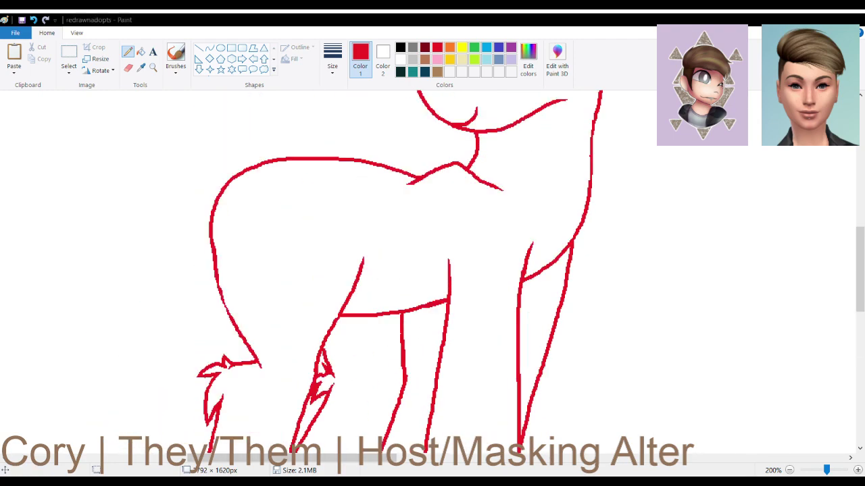
scroll(515, 277, down, 5)
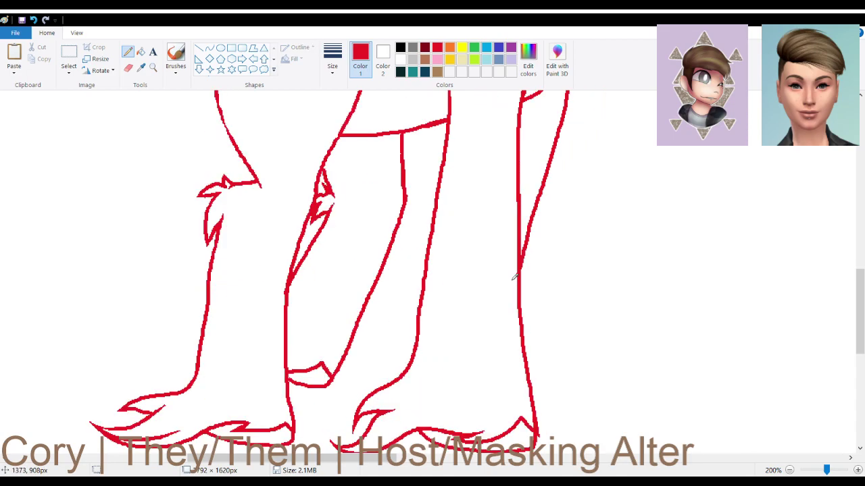
scroll(514, 277, up, 3)
scroll(514, 276, up, 5)
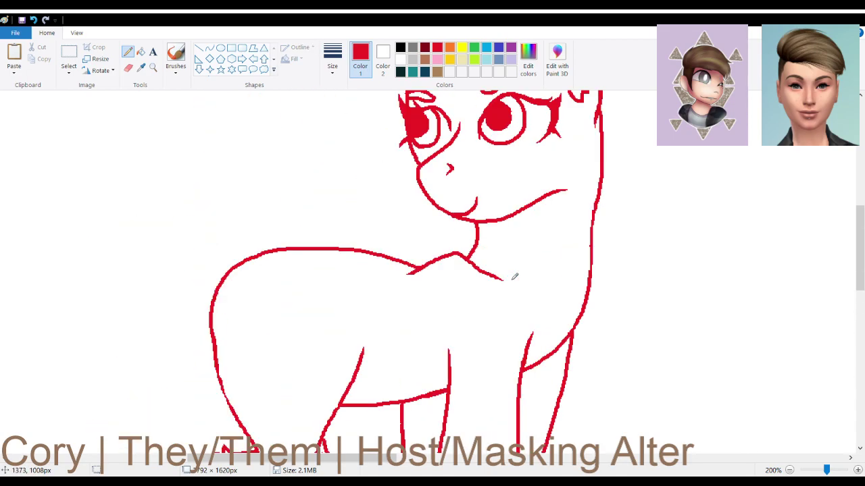
scroll(515, 277, down, 1)
drag(384, 463, 417, 463)
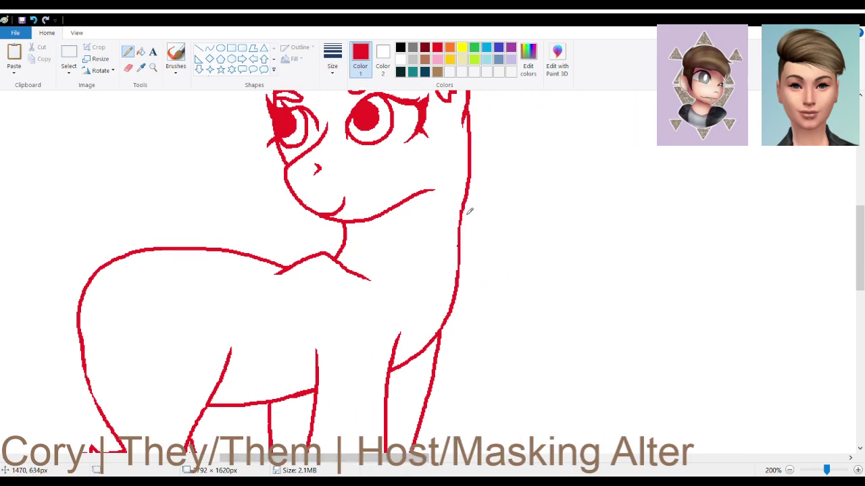
scroll(469, 206, up, 2)
scroll(467, 236, down, 3)
scroll(466, 240, up, 2)
scroll(471, 241, up, 1)
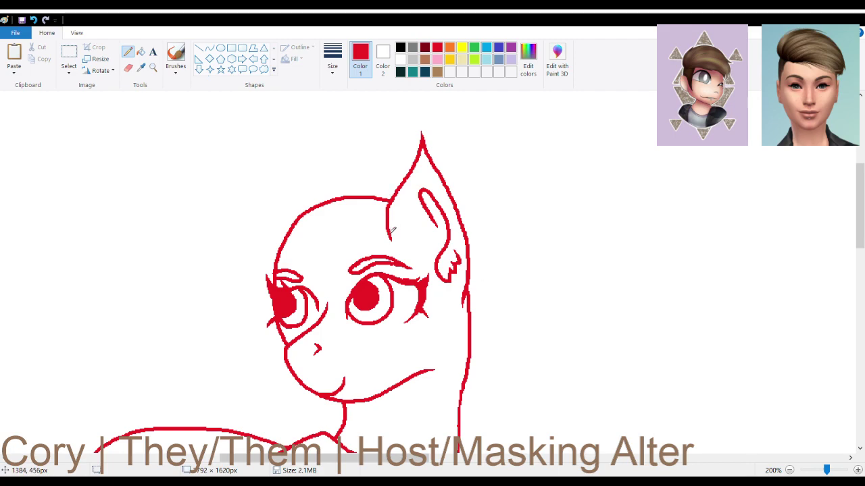
mouse_move(391, 230)
mouse_down()
mouse_move(378, 196)
mouse_move(402, 159)
mouse_move(391, 185)
mouse_move(401, 168)
mouse_move(414, 121)
mouse_move(425, 138)
mouse_up()
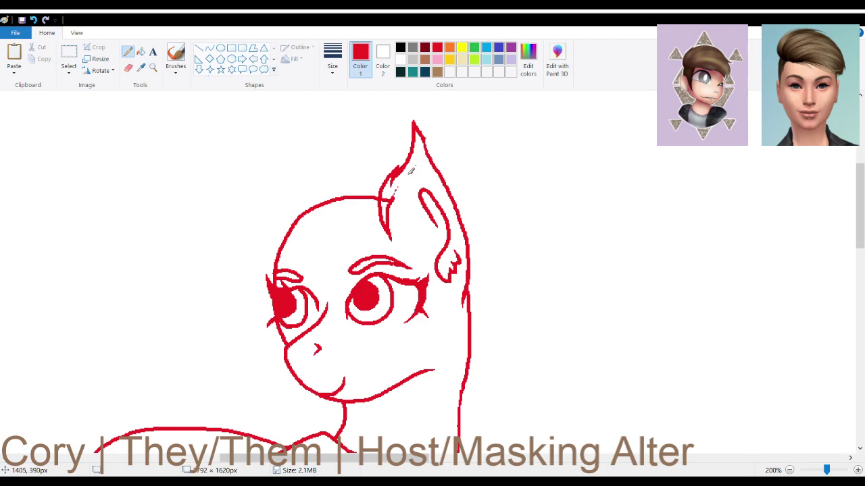
mouse_move(385, 197)
mouse_down()
mouse_move(391, 239)
mouse_move(397, 190)
mouse_up()
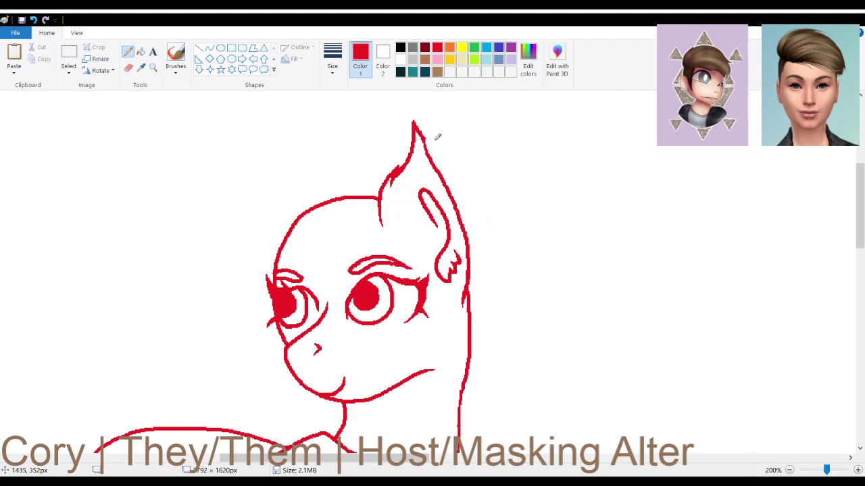
Reshape the left pony's neck and chest outline with pointed fur tufts at mid-neck and at the bottom of the chest.
scroll(506, 287, down, 5)
scroll(499, 267, down, 3)
scroll(489, 257, up, 3)
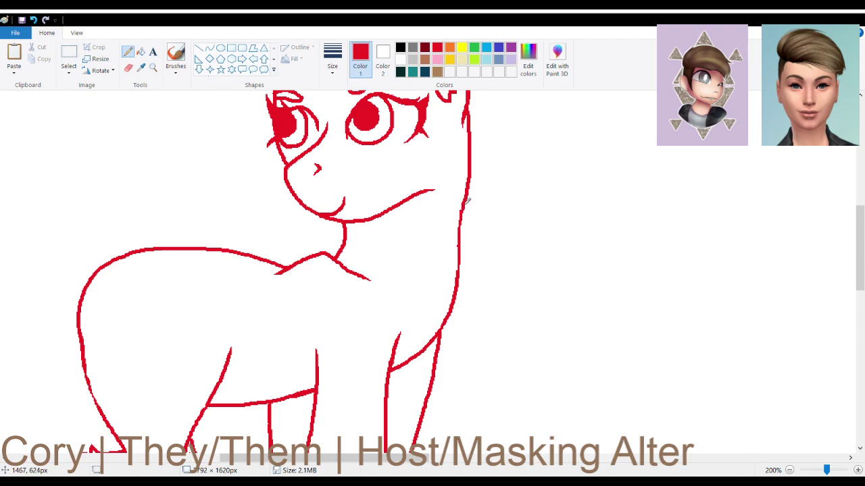
mouse_move(463, 228)
mouse_down()
mouse_move(480, 262)
mouse_move(460, 245)
mouse_move(469, 282)
mouse_move(448, 344)
mouse_move(435, 310)
mouse_up()
right_click(440, 332)
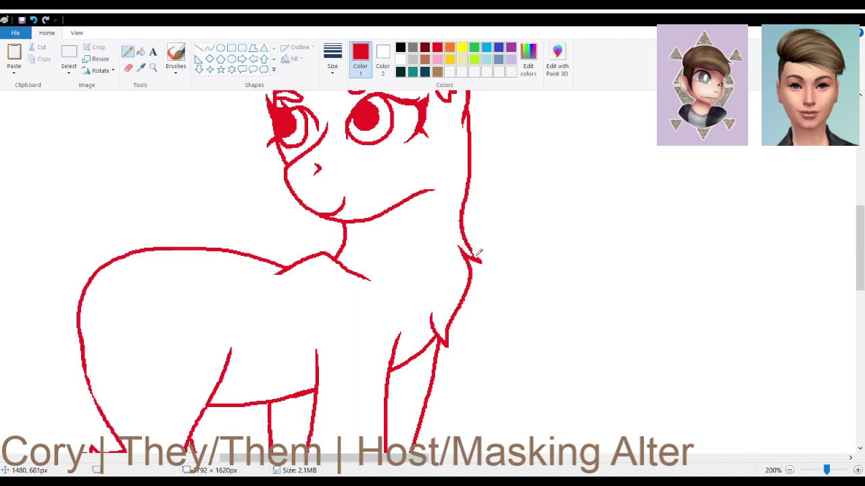
drag(472, 250, 479, 263)
scroll(472, 311, down, 3)
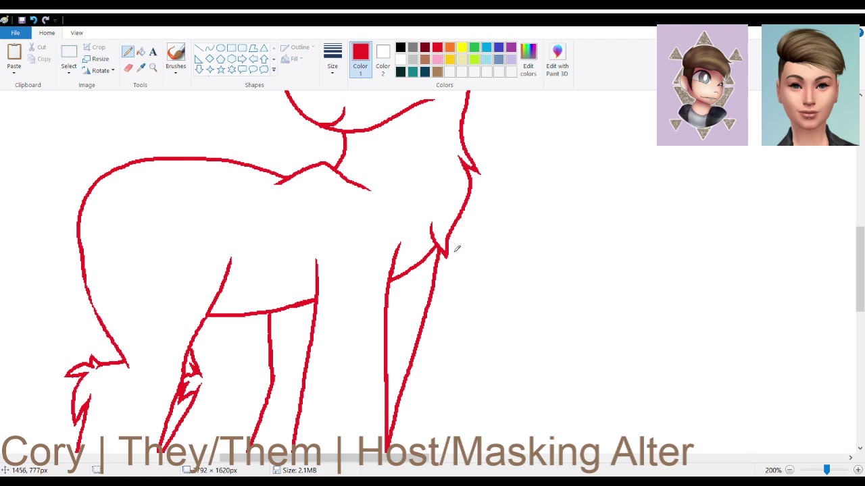
Review the left pony's line art and examine the fur, mane and tail of the blue Saltwater Depths reference pony.
scroll(477, 323, up, 6)
scroll(474, 317, down, 3)
scroll(471, 361, down, 3)
scroll(531, 367, up, 9)
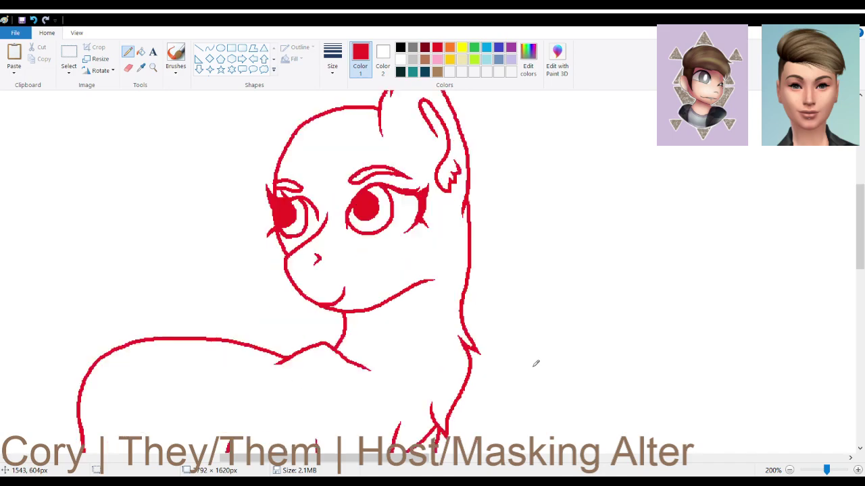
scroll(531, 361, down, 8)
scroll(525, 359, up, 6)
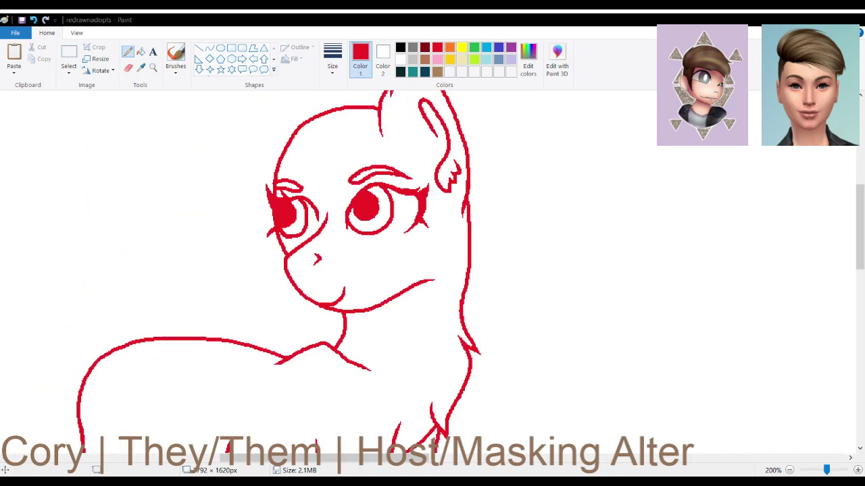
scroll(548, 278, down, 3)
scroll(549, 278, up, 4)
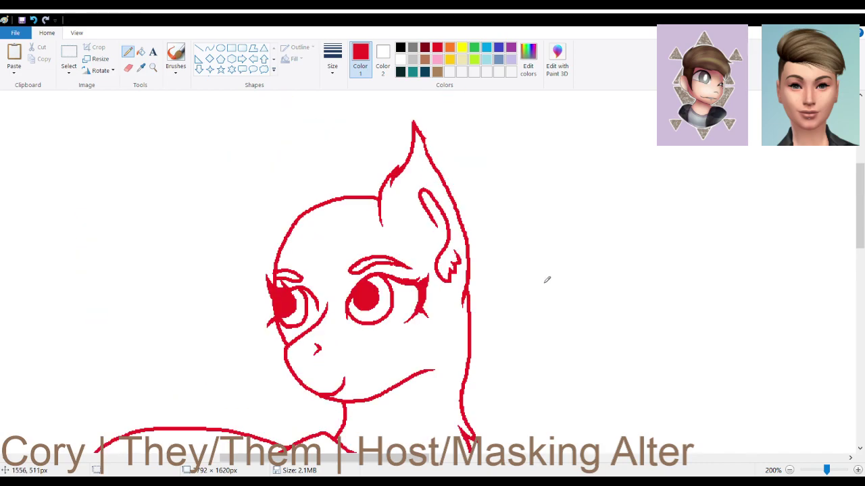
scroll(553, 278, left, 10)
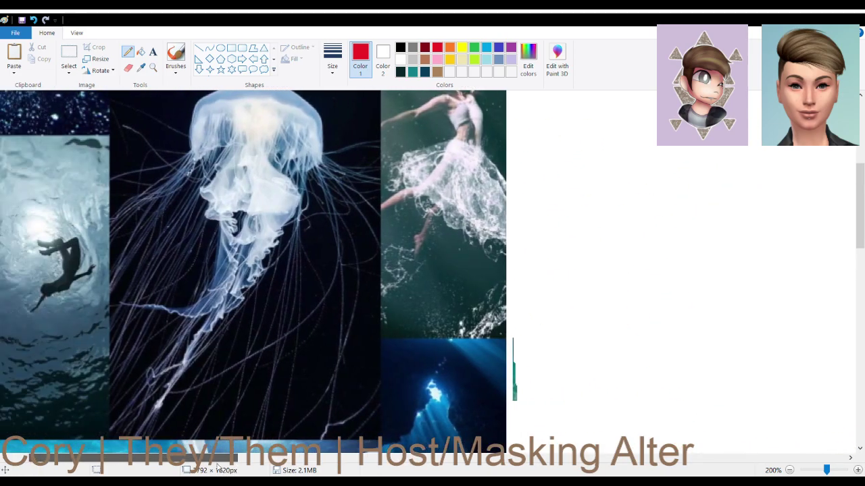
scroll(464, 356, down, 3)
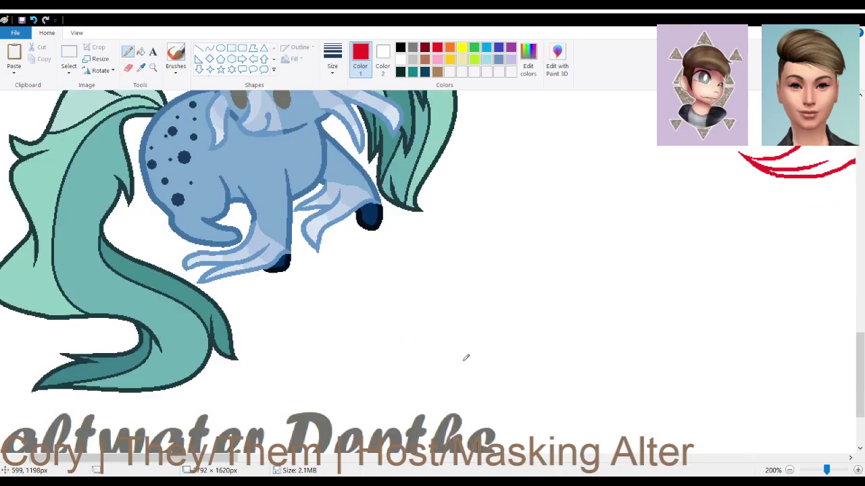
scroll(465, 358, up, 3)
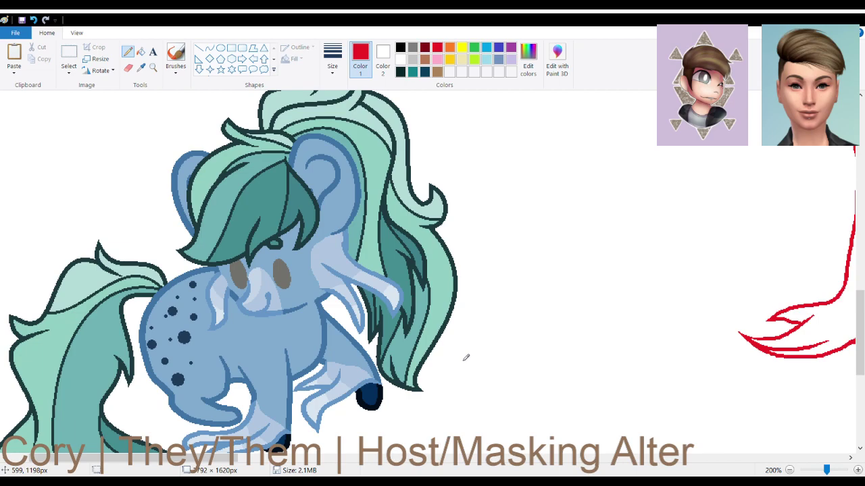
scroll(466, 358, down, 3)
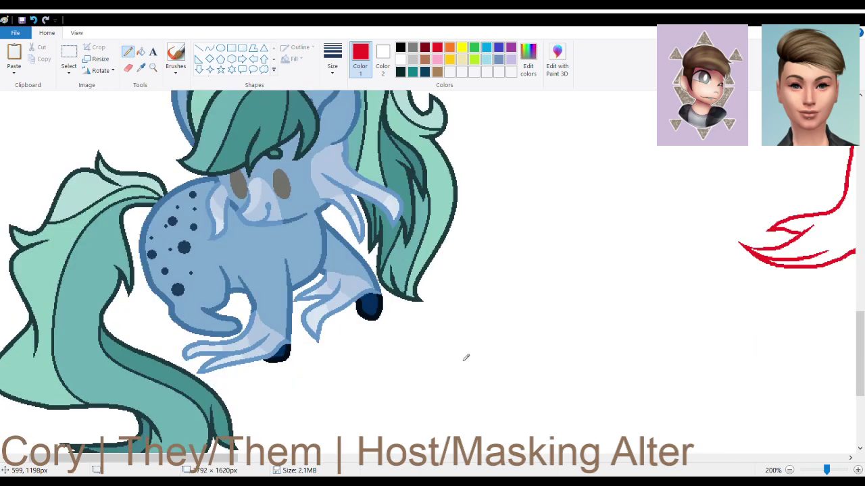
scroll(466, 358, up, 3)
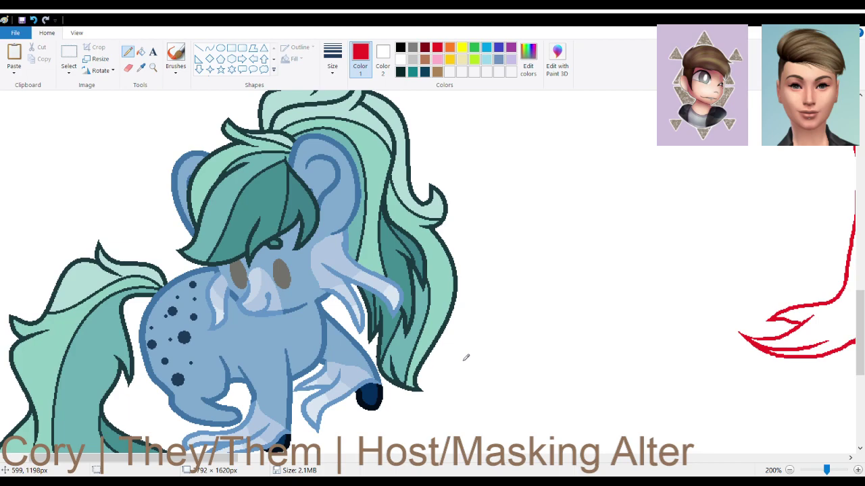
scroll(466, 358, up, 8)
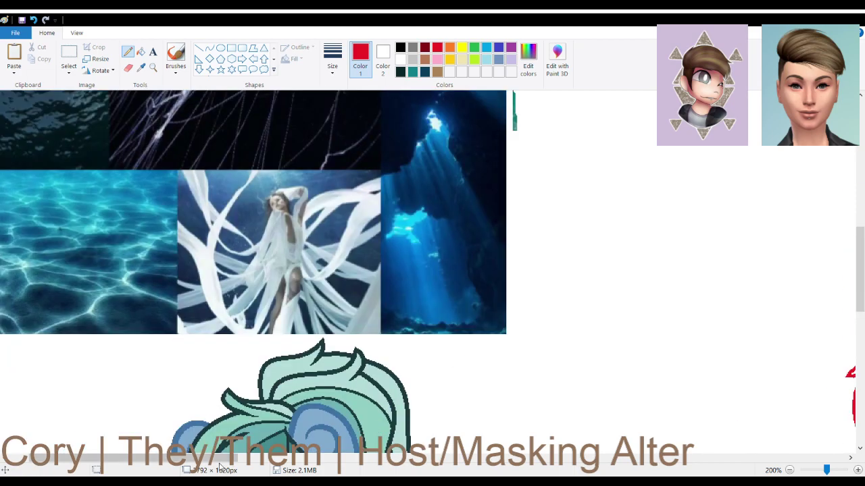
Draw a pointed cheek fur tuft at the end of the pony's jawline.
drag(234, 459, 406, 458)
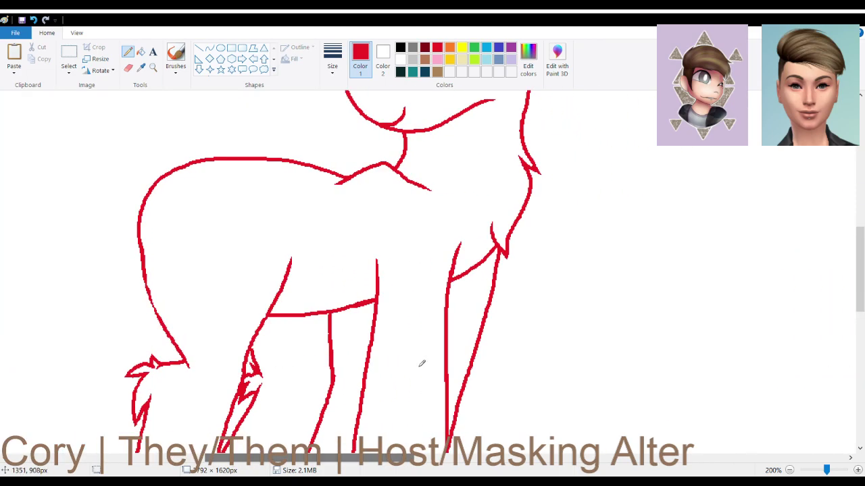
scroll(422, 363, up, 9)
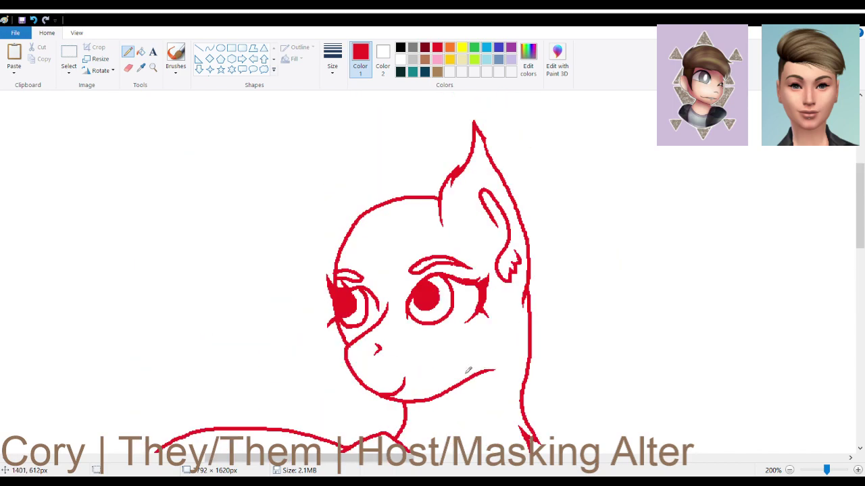
mouse_move(472, 375)
mouse_down()
mouse_move(508, 368)
mouse_move(473, 358)
mouse_move(517, 357)
mouse_move(506, 354)
mouse_up()
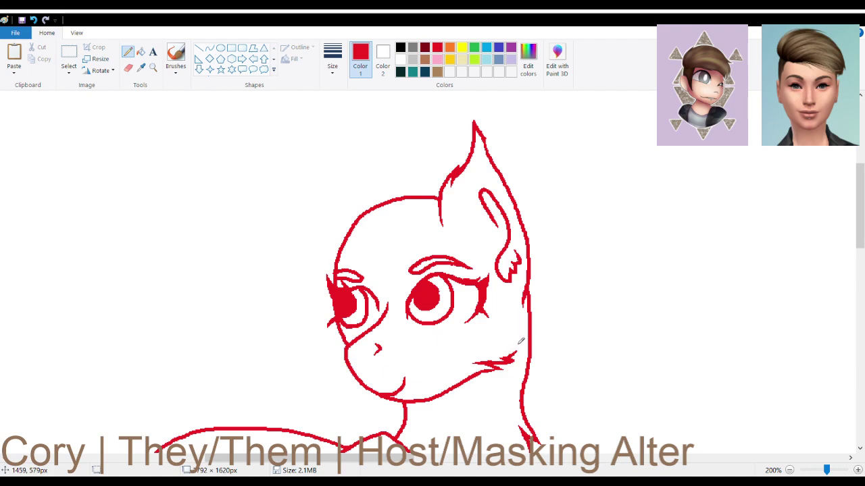
Draw a pointed hair lock from the ear base over the near eye, clear the face lines inside it, and start the adjoining fringe strand.
scroll(367, 321, down, 3)
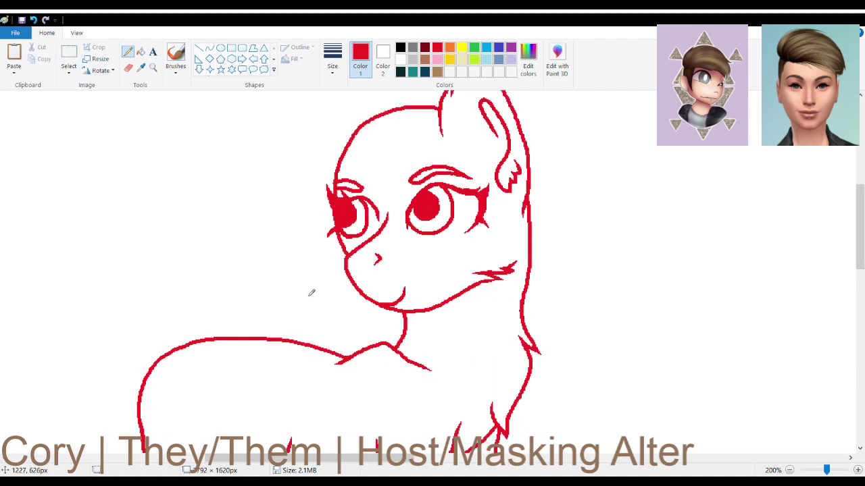
scroll(356, 267, up, 3)
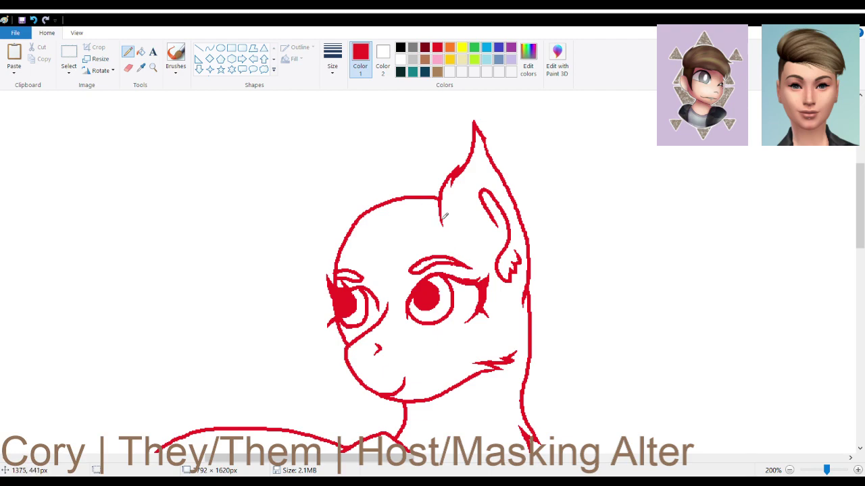
mouse_move(444, 215)
mouse_down()
mouse_move(456, 235)
mouse_move(468, 294)
mouse_move(456, 313)
mouse_move(432, 254)
mouse_up()
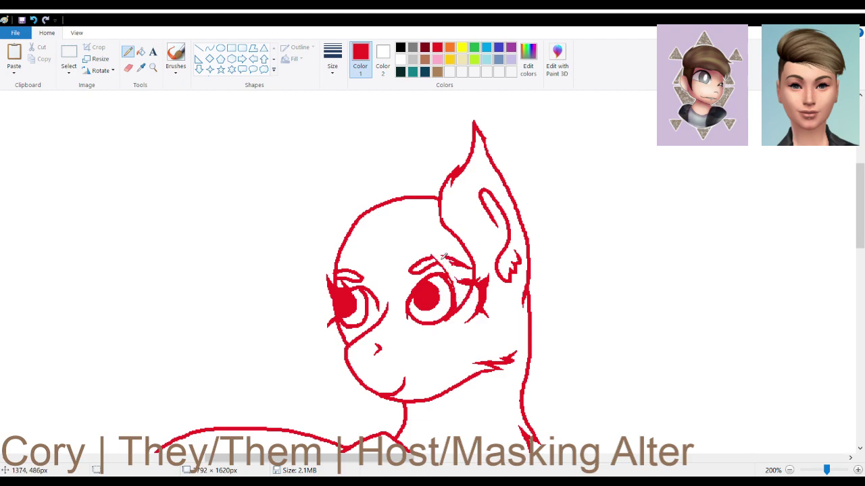
drag(427, 252, 435, 260)
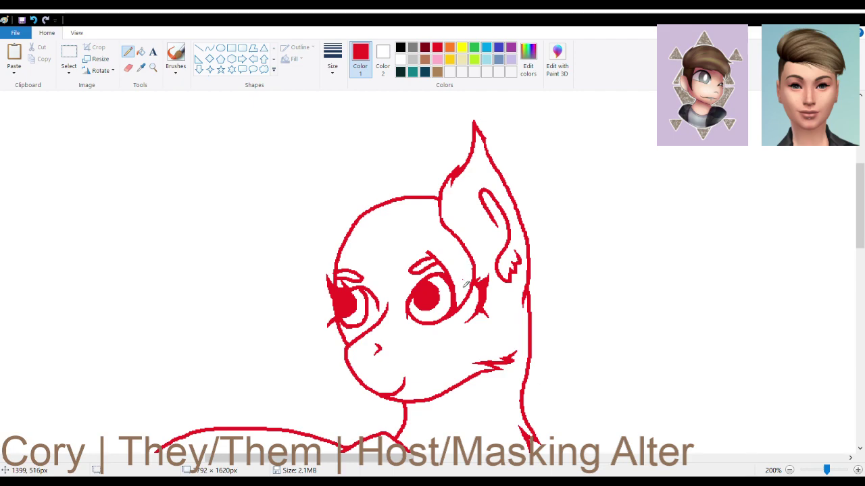
mouse_move(438, 263)
mouse_down()
mouse_move(417, 243)
mouse_move(458, 295)
mouse_move(378, 243)
mouse_move(400, 268)
mouse_move(393, 313)
mouse_move(362, 273)
mouse_up()
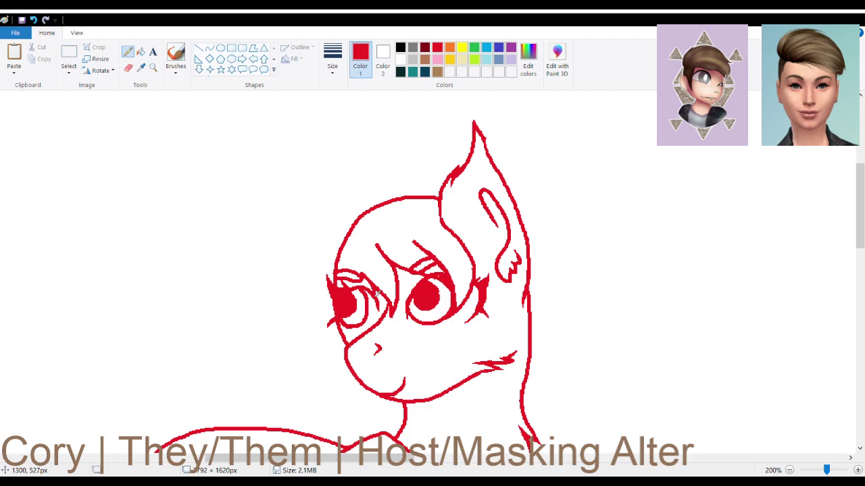
drag(364, 312, 295, 333)
key(ctrl+z)
key(ctrl+z)
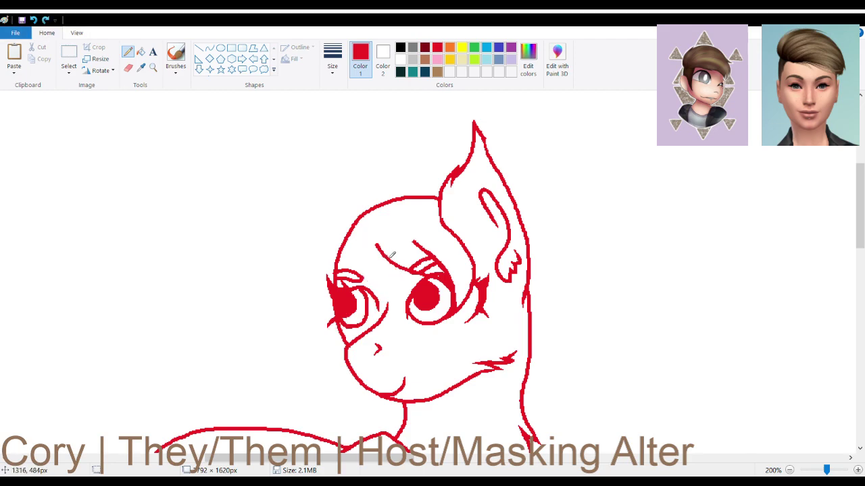
Draw a large fringe lock sweeping over the far eye, with a jagged upper hair outline running back to the ear.
mouse_move(388, 254)
mouse_down()
mouse_move(399, 276)
mouse_move(384, 297)
mouse_move(310, 297)
mouse_move(276, 268)
mouse_move(294, 277)
mouse_move(309, 271)
mouse_move(323, 237)
mouse_up()
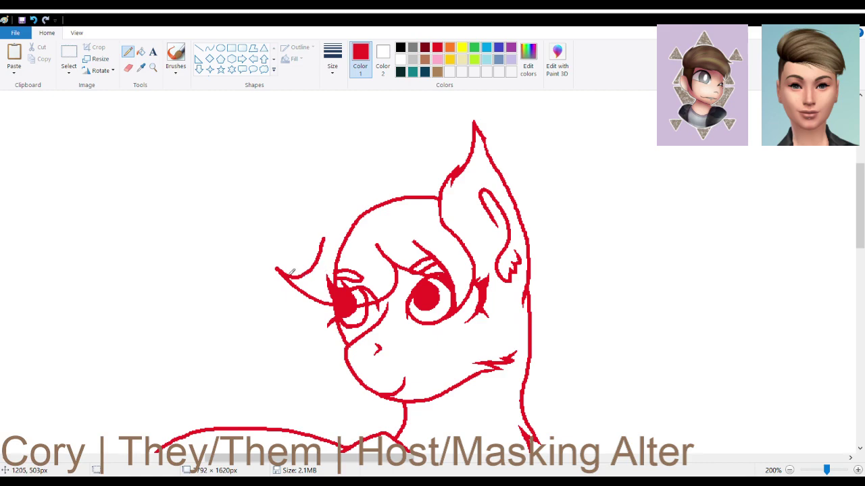
mouse_move(294, 273)
mouse_down()
mouse_move(370, 174)
mouse_move(323, 185)
mouse_move(364, 160)
mouse_move(408, 157)
mouse_move(375, 141)
mouse_move(434, 147)
mouse_move(461, 162)
mouse_up()
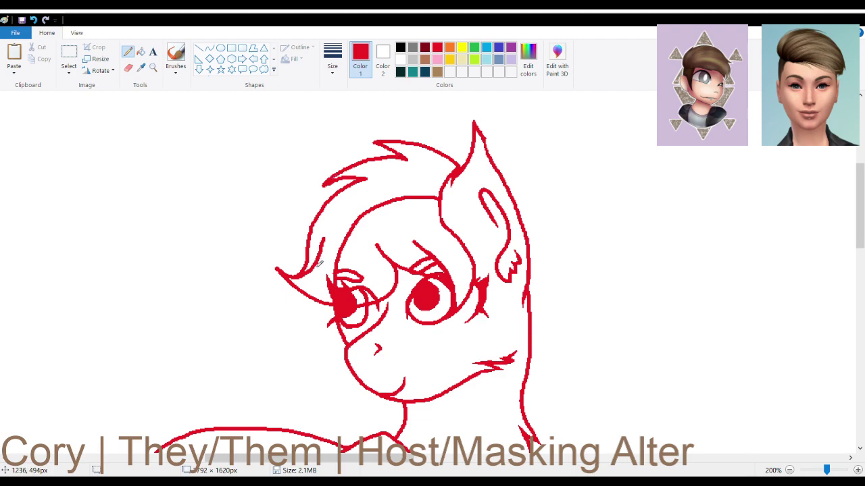
Erase the head outline, eyebrows and far-eye lines covered by the new fringe.
click(128, 67)
mouse_move(372, 296)
mouse_down()
mouse_move(328, 295)
mouse_move(376, 284)
mouse_move(336, 290)
mouse_move(335, 257)
mouse_move(325, 282)
mouse_move(341, 283)
mouse_move(354, 283)
mouse_up()
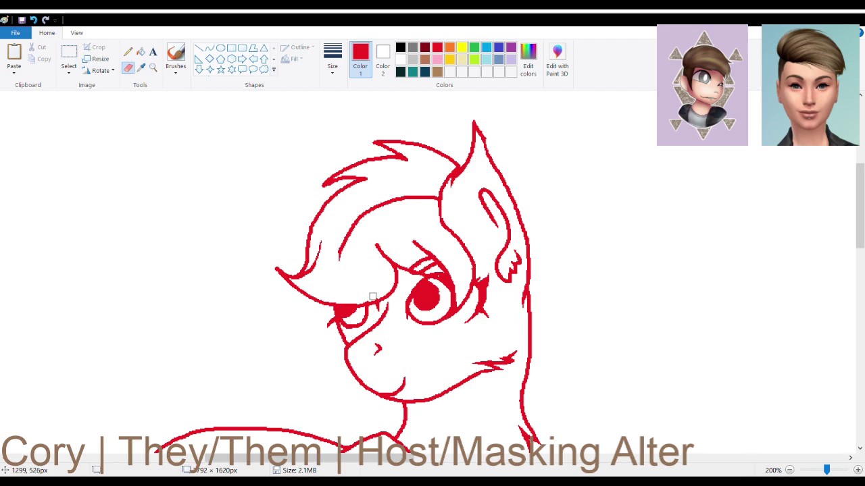
mouse_move(334, 266)
mouse_down()
mouse_move(369, 208)
mouse_move(430, 196)
mouse_up()
Clean up the leftover eyebrow marks under the fringe and taper the ends of the hair strands.
click(133, 55)
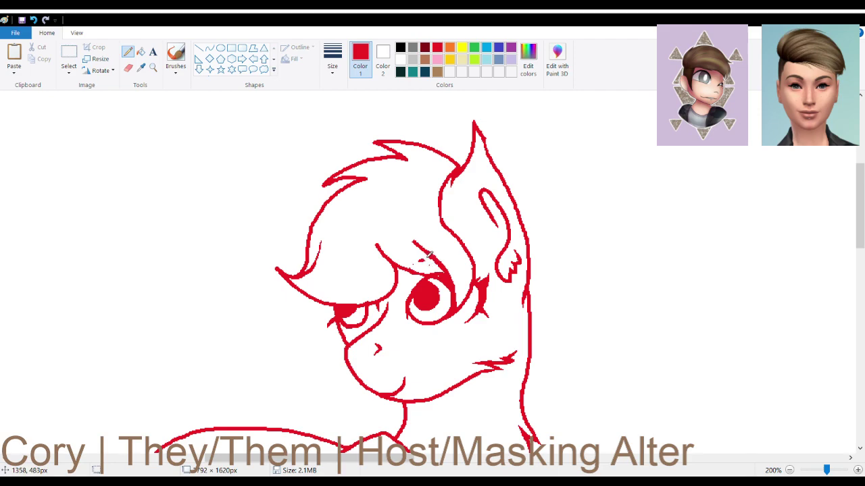
key(ctrl+z)
key(ctrl+z)
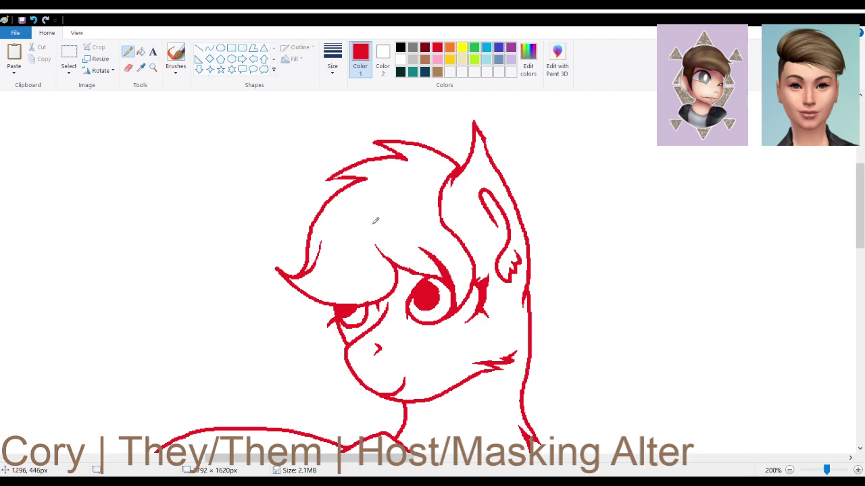
Trim and sharpen the pointed tips of the fringe and the jagged upper hair outline.
key(ctrl+z)
drag(279, 269, 288, 279)
scroll(551, 200, down, 1)
scroll(550, 206, up, 1)
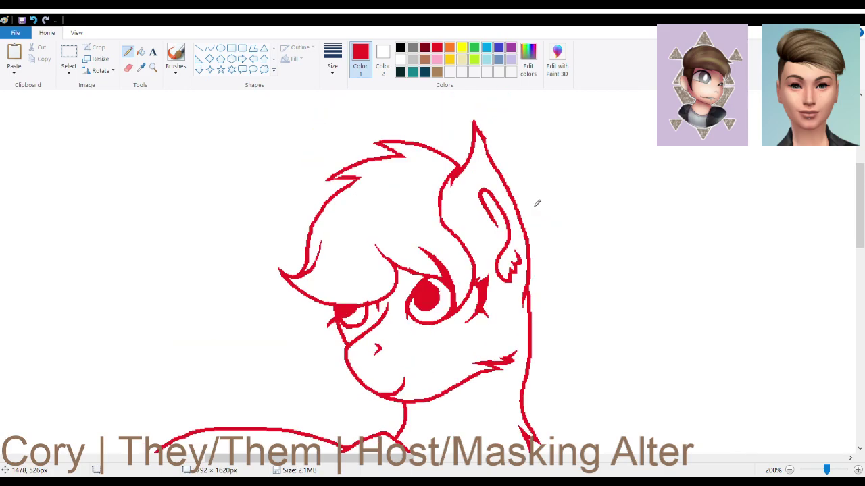
Draw the mane's outer outline from behind the ear down past the chest, with a pointed flick at neck height and a curled end.
scroll(551, 246, down, 4)
scroll(551, 247, up, 2)
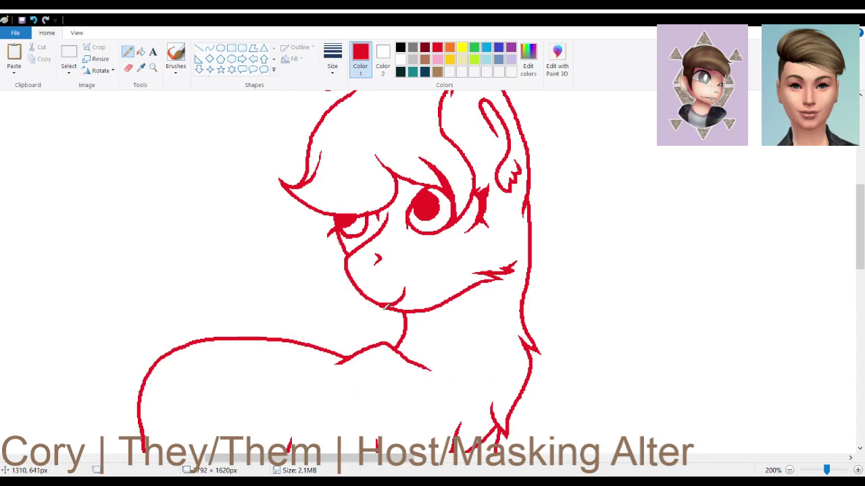
scroll(399, 308, up, 2)
scroll(446, 262, down, 4)
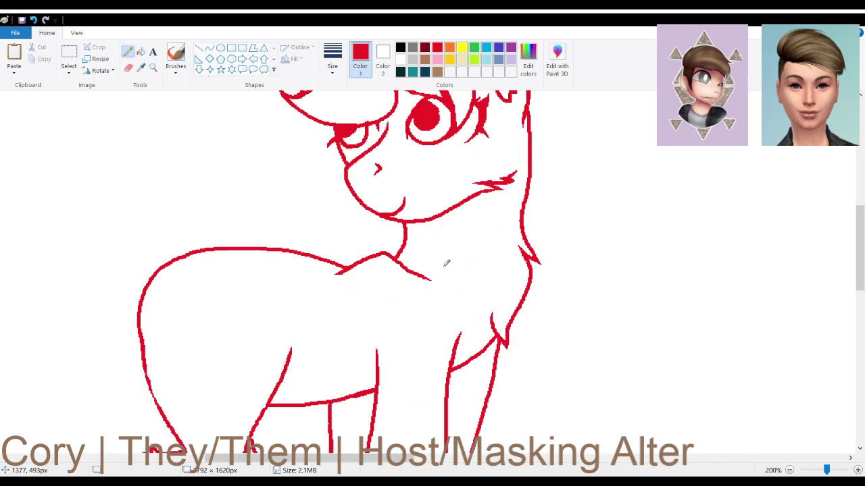
scroll(446, 262, up, 6)
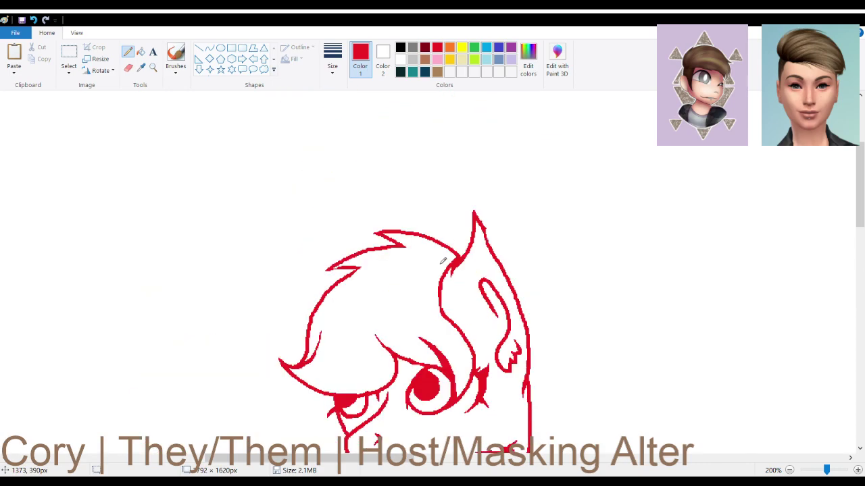
scroll(544, 280, down, 6)
scroll(547, 196, up, 2)
mouse_move(523, 129)
mouse_down()
mouse_move(544, 155)
mouse_move(564, 208)
mouse_move(557, 290)
mouse_move(584, 301)
mouse_move(554, 303)
mouse_up()
scroll(559, 205, down, 4)
mouse_move(553, 121)
mouse_down()
mouse_move(566, 210)
mouse_move(514, 332)
mouse_move(513, 357)
mouse_move(536, 373)
mouse_move(562, 358)
mouse_up()
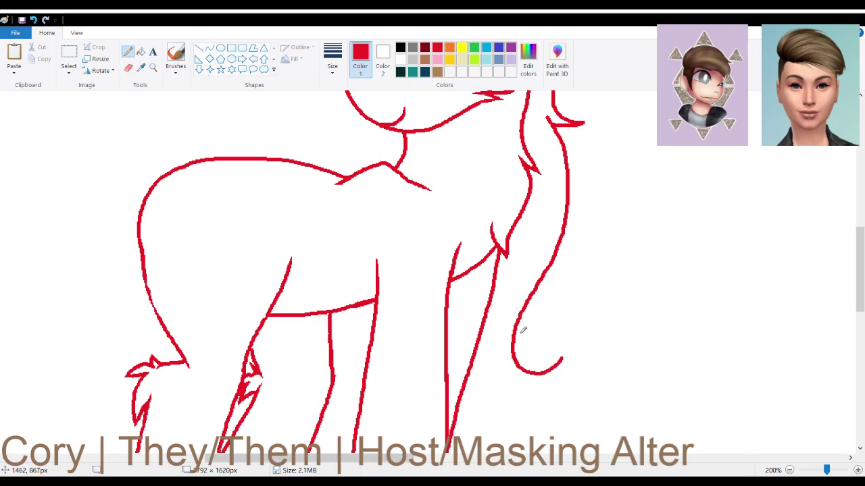
Draw a strand rising to a point from the mane's curl, with a short inner hair line falling from that point.
drag(516, 342, 560, 353)
mouse_move(562, 299)
mouse_down()
mouse_move(581, 353)
mouse_move(563, 397)
mouse_up()
key(ctrl+z)
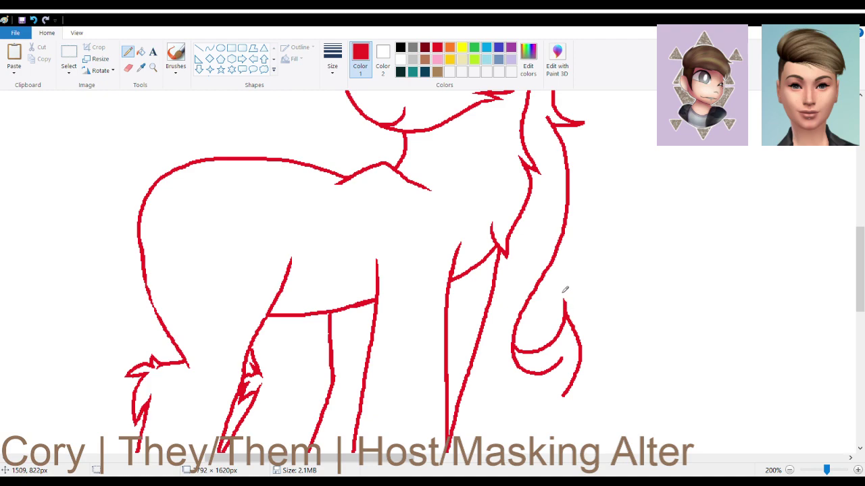
mouse_move(567, 312)
mouse_down()
mouse_move(564, 294)
mouse_move(573, 326)
mouse_up()
key(ctrl+z)
Extend the mane outline down beside the front leg with flicked locks and a pointed end, then join it to the leg.
scroll(599, 335, down, 3)
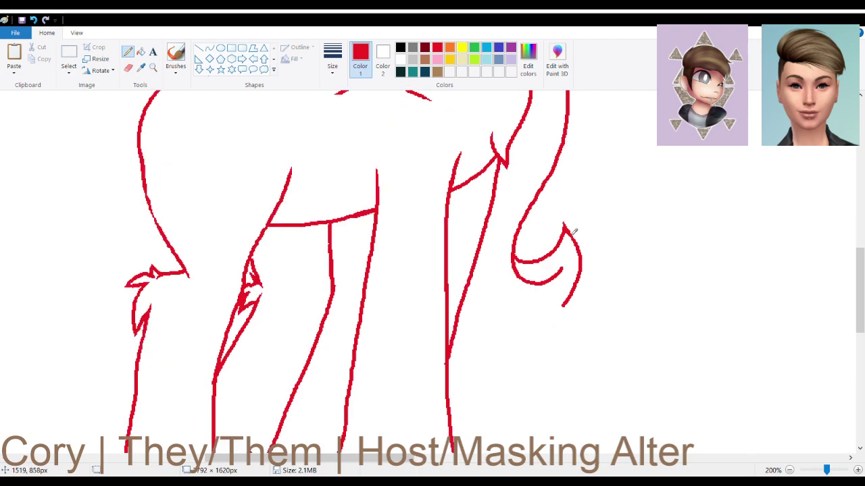
mouse_move(566, 226)
mouse_down()
mouse_move(597, 269)
mouse_move(594, 304)
mouse_move(573, 342)
mouse_move(527, 358)
mouse_up()
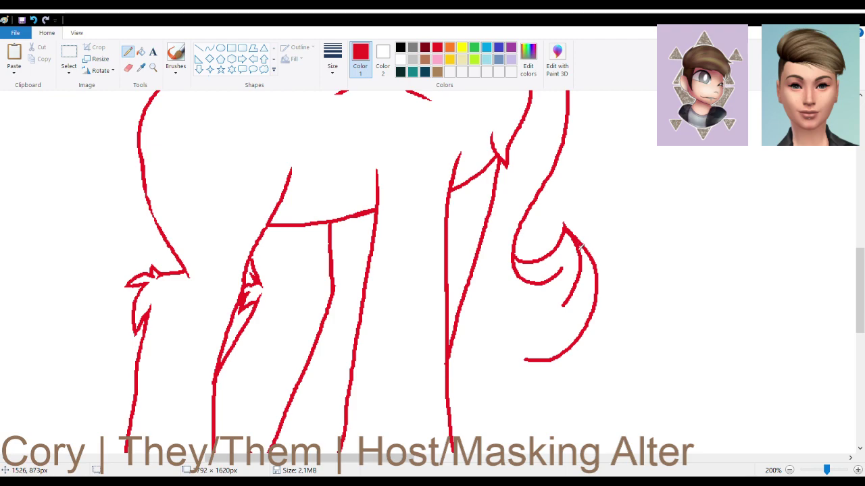
scroll(604, 322, down, 3)
mouse_move(549, 269)
mouse_down()
mouse_move(591, 245)
mouse_move(579, 273)
mouse_move(556, 288)
mouse_move(517, 286)
mouse_move(533, 295)
mouse_move(541, 323)
mouse_move(505, 374)
mouse_move(520, 352)
mouse_move(501, 320)
mouse_move(467, 301)
mouse_up()
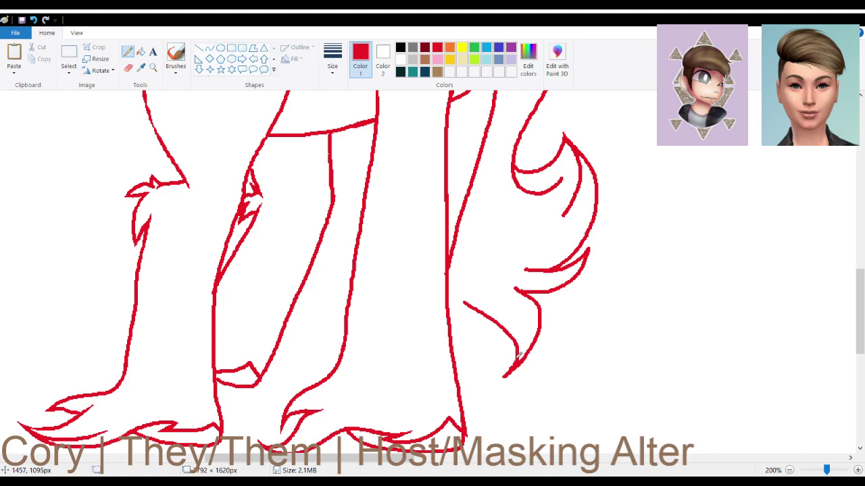
mouse_move(516, 368)
mouse_down()
mouse_move(491, 326)
mouse_move(451, 306)
mouse_up()
mouse_move(500, 320)
mouse_down()
mouse_move(460, 301)
mouse_move(495, 314)
mouse_move(483, 313)
mouse_up()
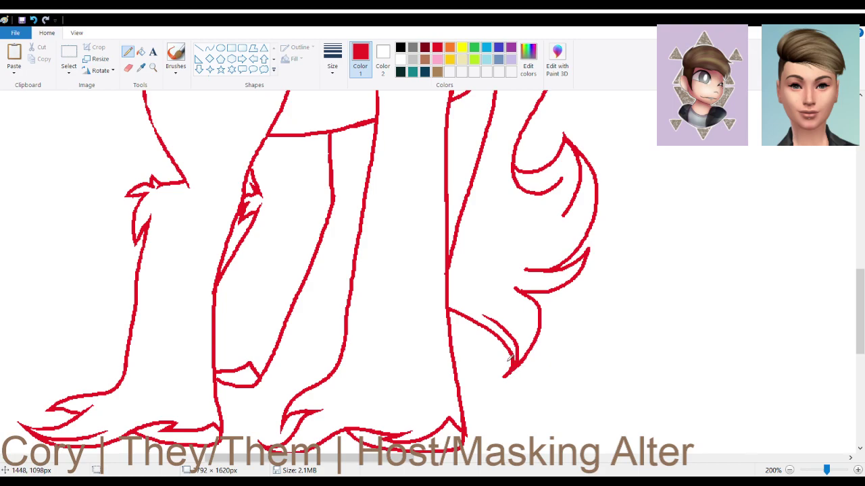
Taper the loose ends of the lower mane strands and tidy the flick at neck height.
drag(511, 365, 504, 375)
drag(524, 286, 512, 286)
drag(569, 203, 559, 223)
key(ctrl+z)
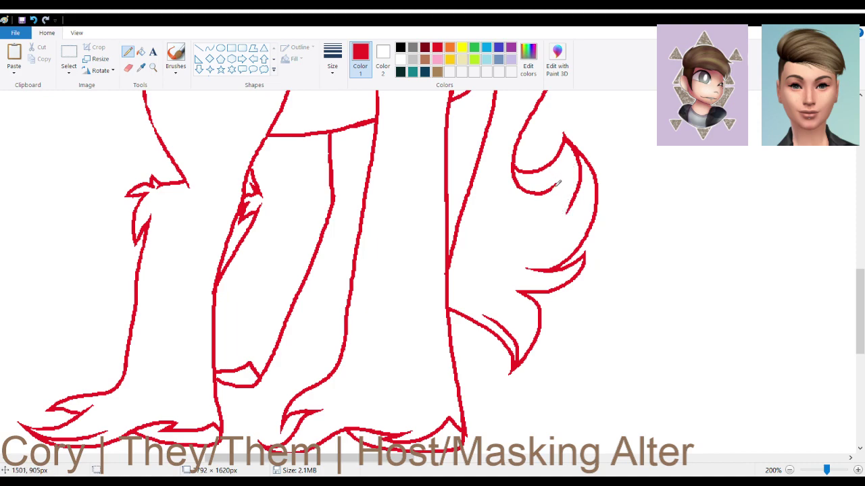
scroll(585, 229, up, 3)
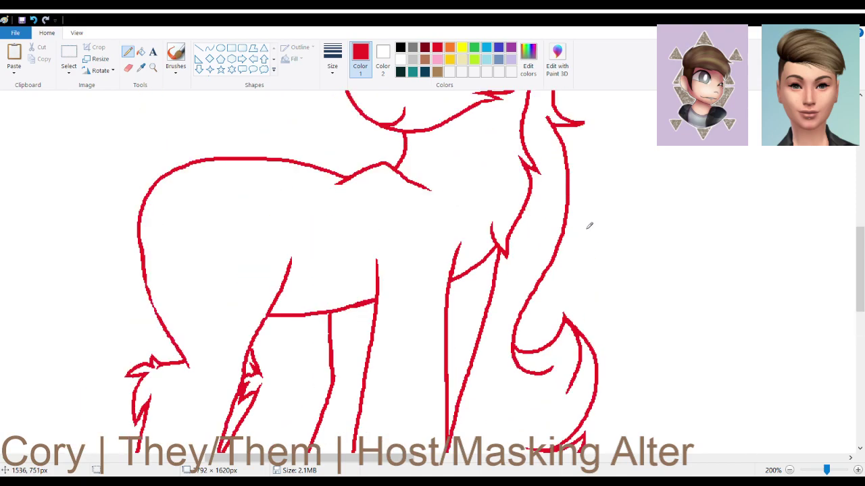
scroll(594, 229, up, 2)
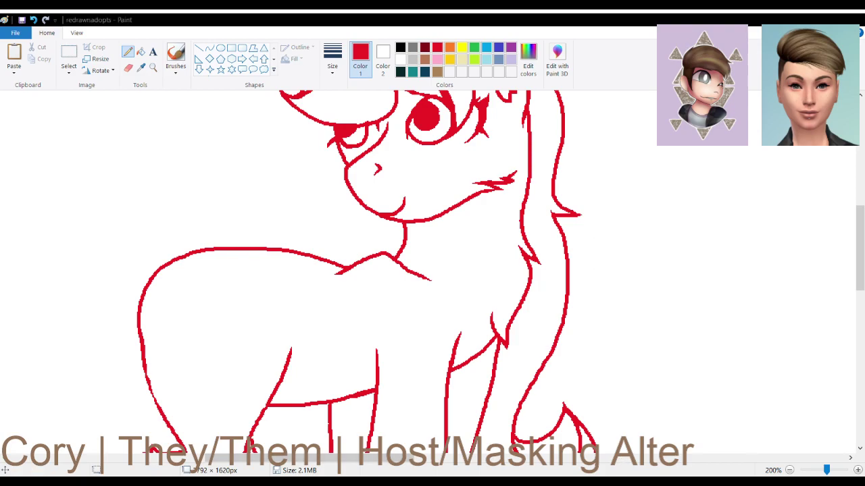
Draw a curved line from under the chin to the base of the neck, beside the existing throat line.
scroll(386, 277, up, 3)
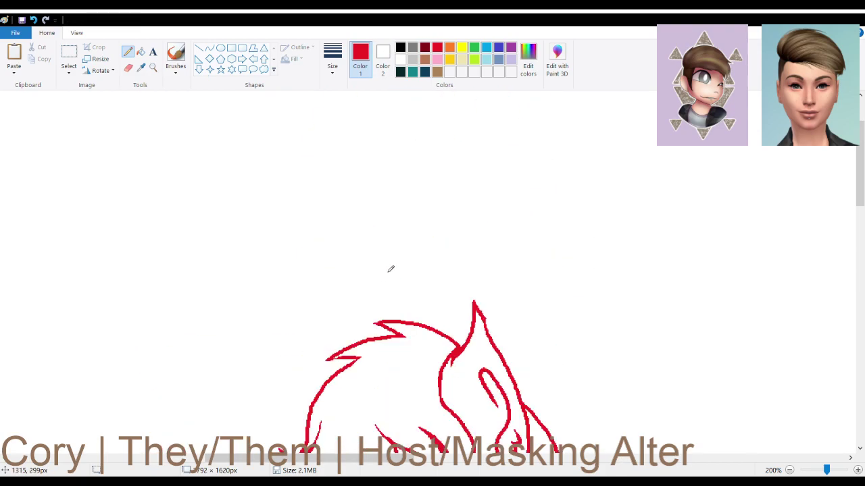
scroll(390, 269, up, 4)
scroll(389, 270, down, 6)
scroll(390, 270, up, 3)
scroll(373, 219, down, 3)
drag(374, 210, 340, 251)
key(ctrl+z)
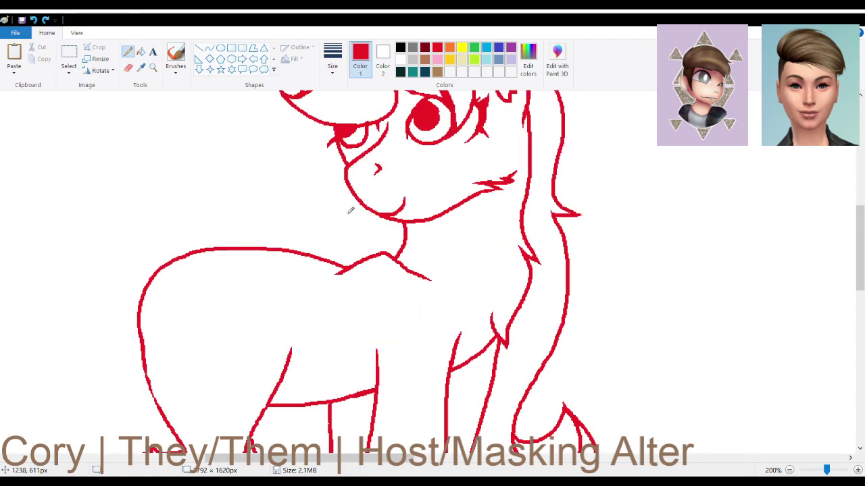
drag(380, 212, 375, 255)
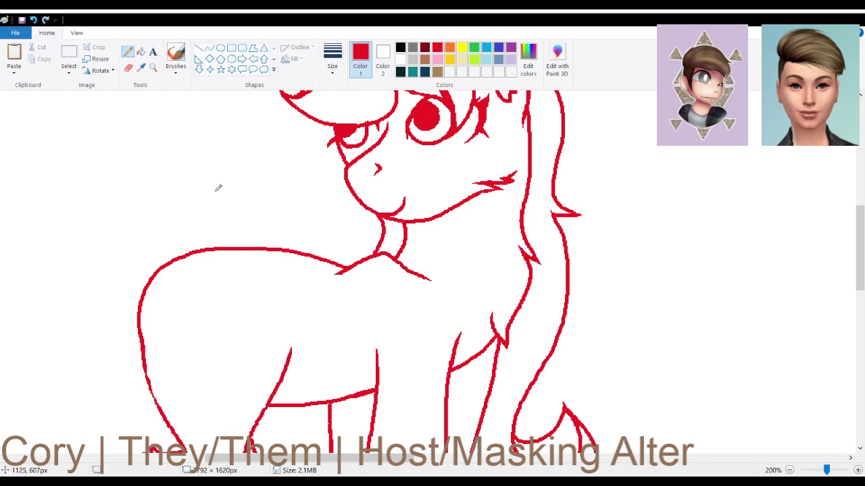
key(ctrl+z)
drag(377, 214, 395, 255)
scroll(446, 236, up, 3)
scroll(446, 237, down, 6)
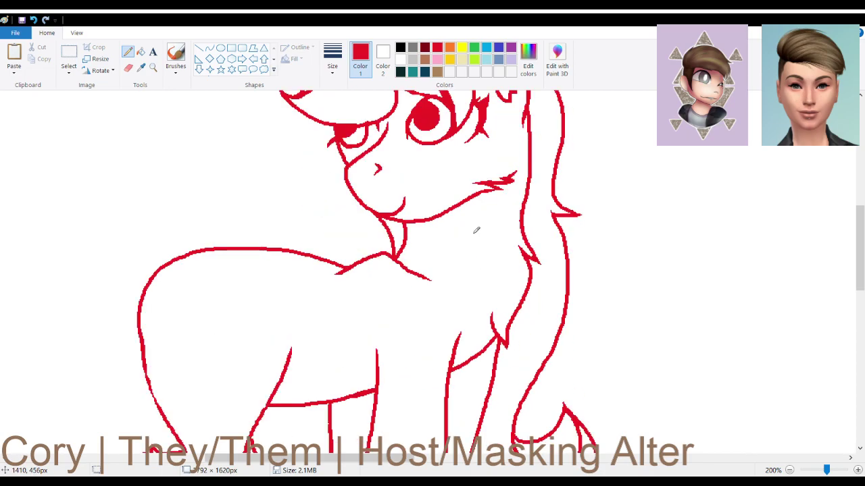
scroll(472, 234, up, 5)
scroll(475, 231, down, 2)
scroll(476, 229, up, 2)
scroll(540, 253, down, 2)
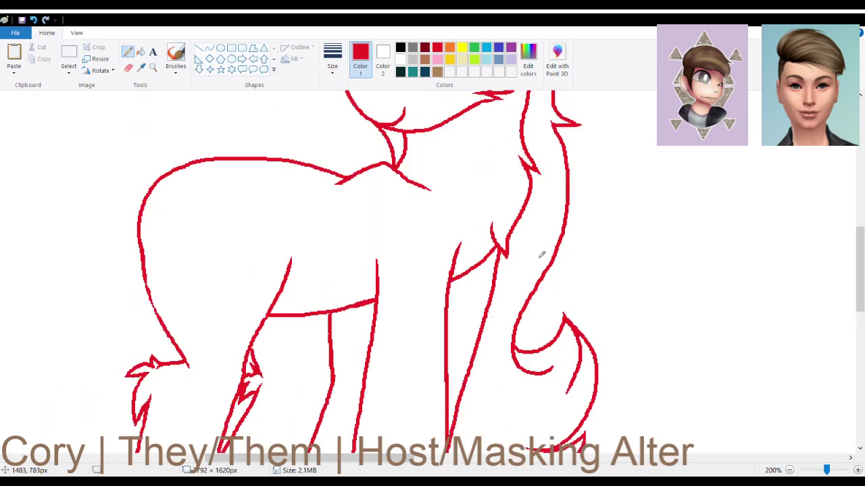
scroll(540, 254, up, 1)
Draw the tail's outer outline from the rump, with a pointed flick at its upper edge and a curled lower end.
drag(380, 460, 310, 461)
scroll(440, 291, down, 3)
scroll(437, 288, up, 2)
scroll(432, 285, down, 1)
scroll(432, 282, down, 5)
scroll(433, 282, up, 7)
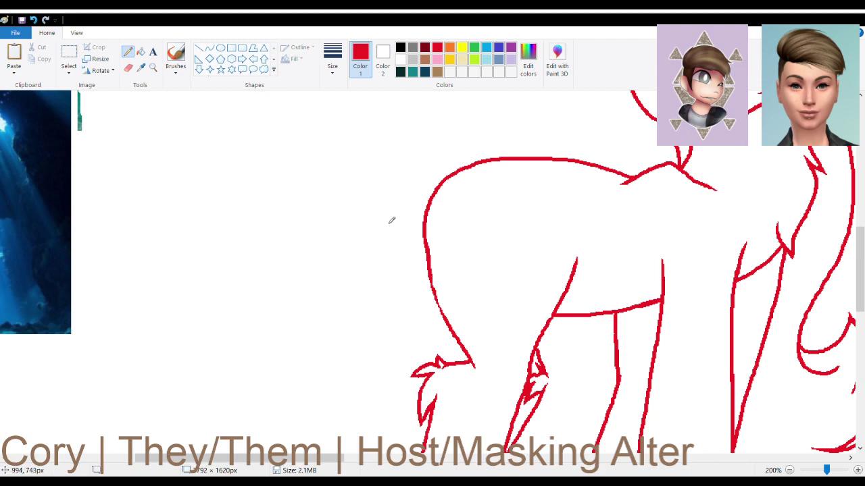
mouse_move(451, 174)
mouse_down()
mouse_move(421, 154)
mouse_move(373, 149)
mouse_move(336, 119)
mouse_move(354, 160)
mouse_up()
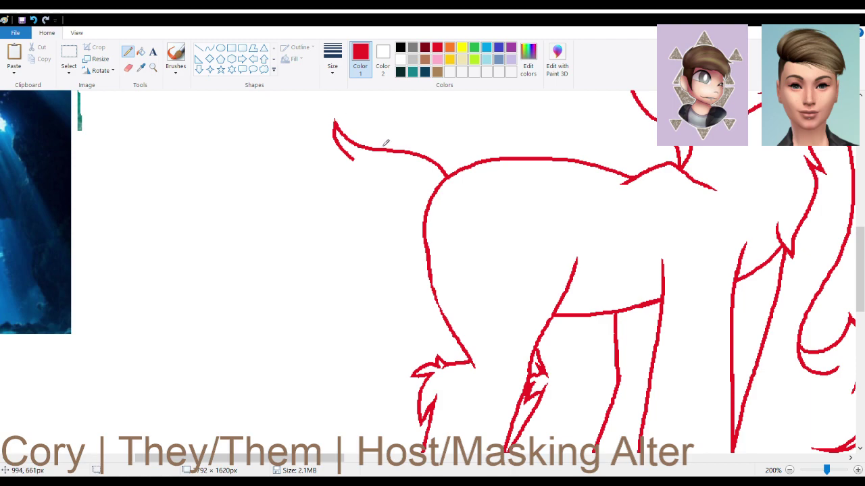
mouse_move(353, 154)
mouse_down()
mouse_move(330, 147)
mouse_move(289, 166)
mouse_move(268, 233)
mouse_move(312, 328)
mouse_move(273, 362)
mouse_move(269, 354)
mouse_up()
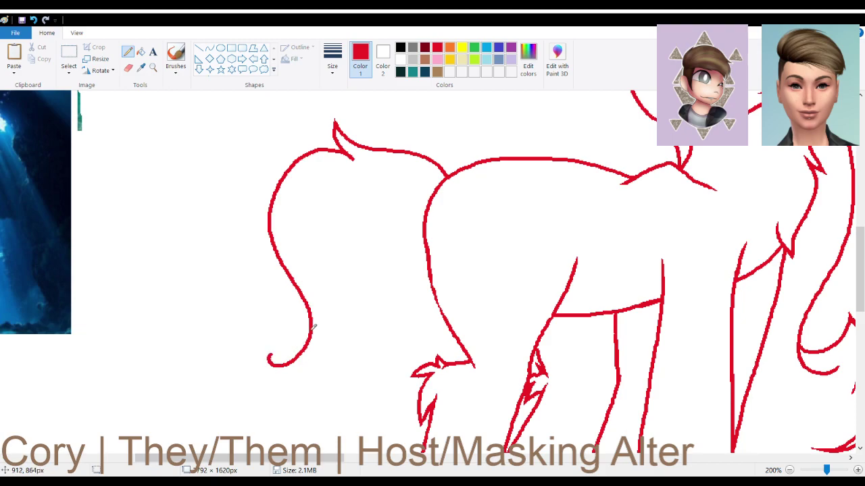
Draw a pointed strand rising from the tail's curl, with an inner hair line and a rounded outer lock sweeping beneath it.
mouse_move(308, 333)
mouse_down()
mouse_move(274, 331)
mouse_move(268, 283)
mouse_move(251, 354)
mouse_move(263, 382)
mouse_up()
scroll(250, 296, down, 3)
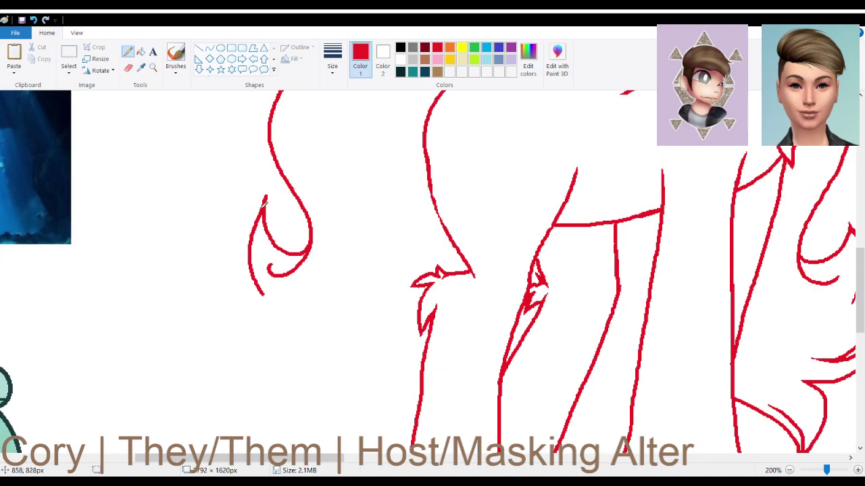
mouse_move(265, 197)
mouse_down()
mouse_move(241, 284)
mouse_move(270, 323)
mouse_move(299, 324)
mouse_move(339, 289)
mouse_up()
Draw the flicked lower locks and pointed end of the tail, joining its underside to the hind leg.
scroll(345, 280, up, 3)
scroll(337, 270, down, 7)
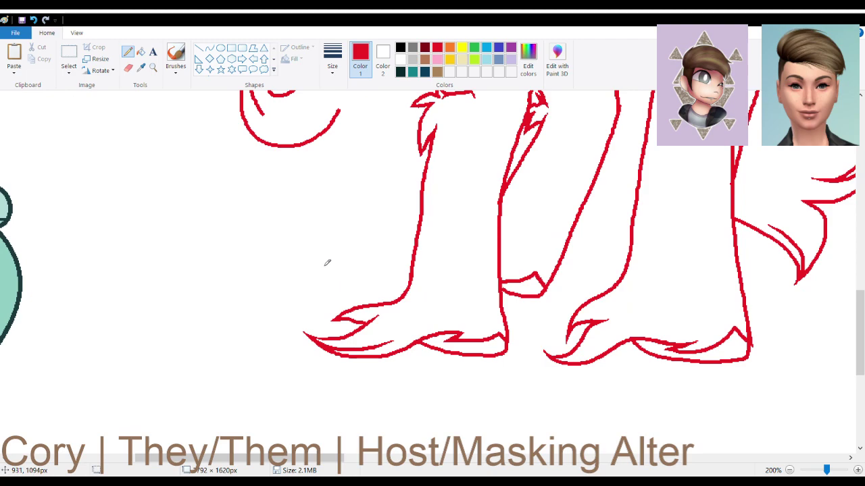
scroll(310, 260, up, 2)
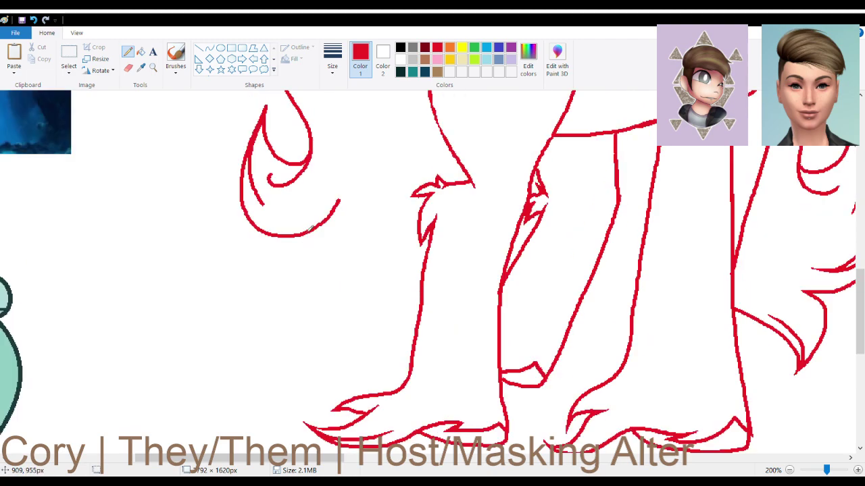
mouse_move(307, 231)
mouse_down()
mouse_move(252, 245)
mouse_move(306, 256)
mouse_move(335, 246)
mouse_move(279, 293)
mouse_move(281, 329)
mouse_move(305, 356)
mouse_move(346, 370)
mouse_move(326, 347)
mouse_move(376, 314)
mouse_up()
mouse_move(345, 367)
mouse_down()
mouse_move(342, 344)
mouse_move(395, 322)
mouse_move(413, 296)
mouse_move(417, 253)
mouse_move(403, 184)
mouse_up()
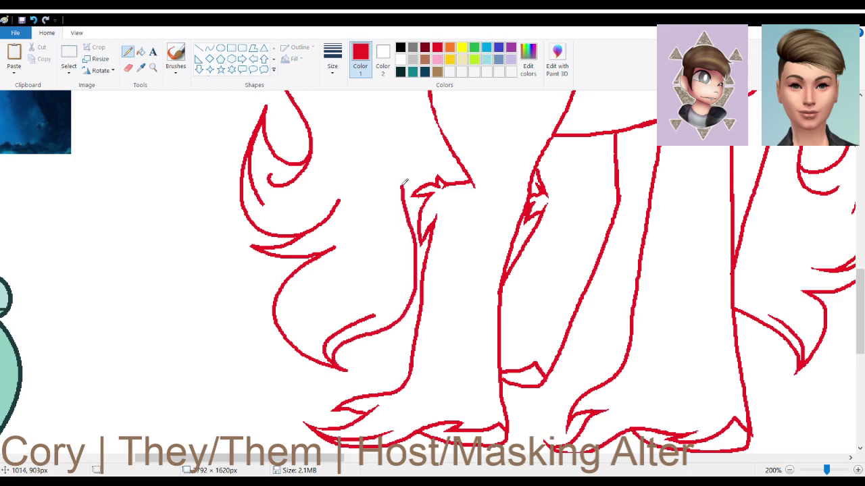
click(33, 20)
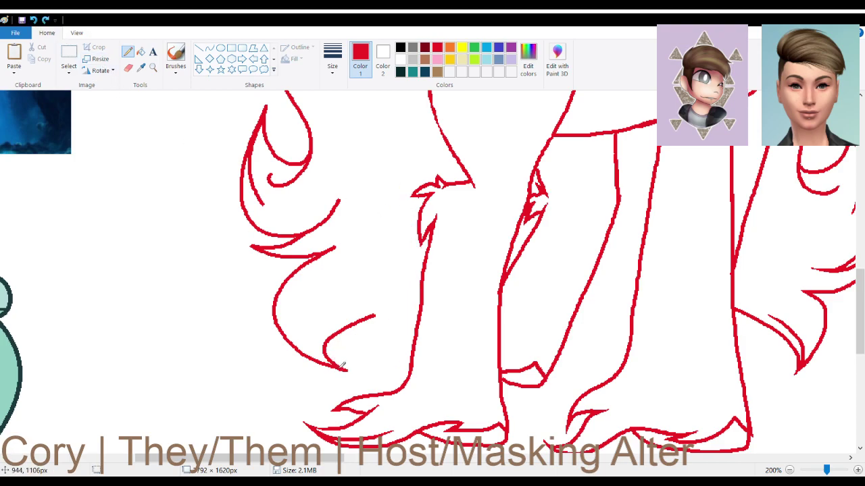
mouse_move(336, 362)
mouse_down()
mouse_move(365, 329)
mouse_move(421, 300)
mouse_up()
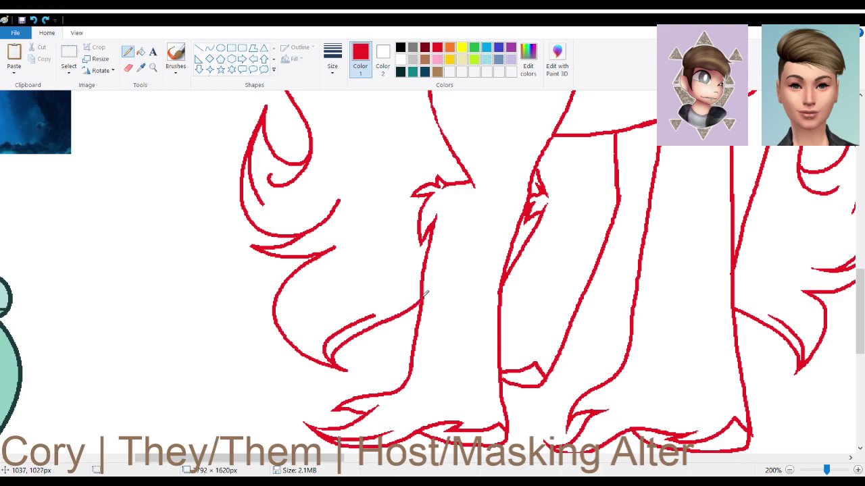
Draw the tail's inner edge curving from the rump down to the tufted joint of the hind leg.
scroll(433, 347, up, 3)
mouse_move(431, 192)
mouse_down()
mouse_move(383, 215)
mouse_move(386, 268)
mouse_move(440, 357)
mouse_up()
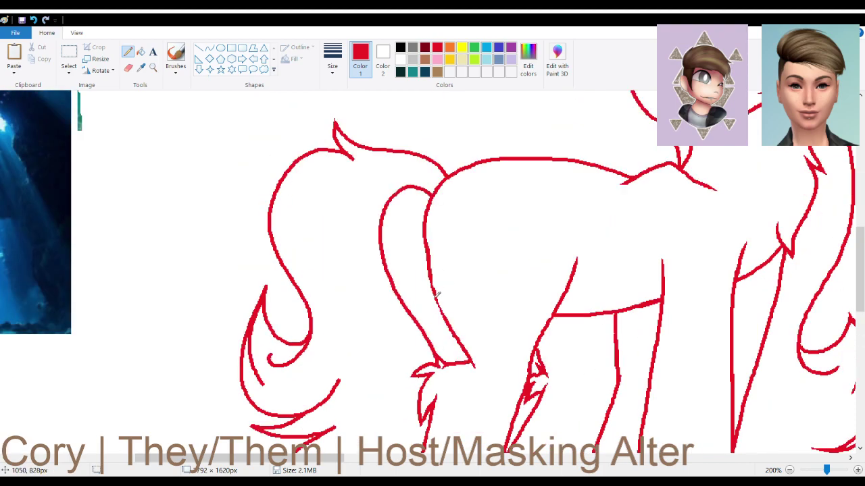
scroll(428, 286, down, 3)
Taper the loose ends and pointed tips of the tail's strands.
scroll(428, 285, up, 2)
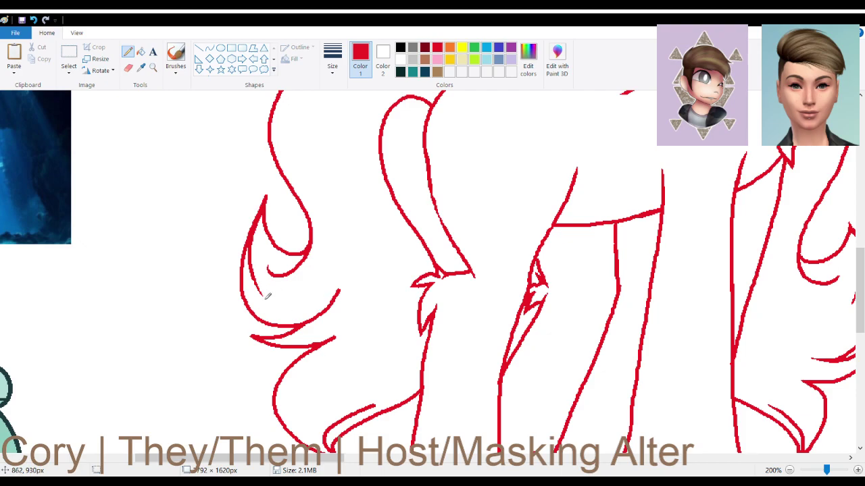
drag(331, 308, 337, 285)
scroll(338, 268, down, 3)
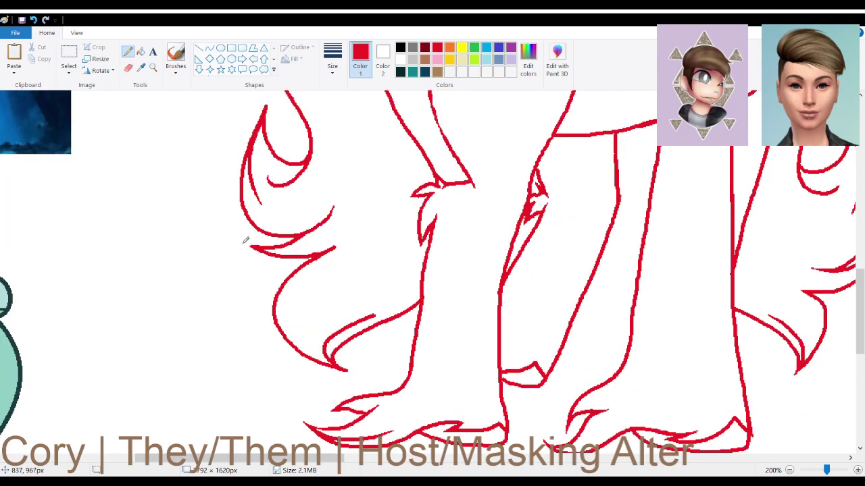
drag(319, 263, 342, 245)
key(ctrl+z)
drag(376, 315, 351, 328)
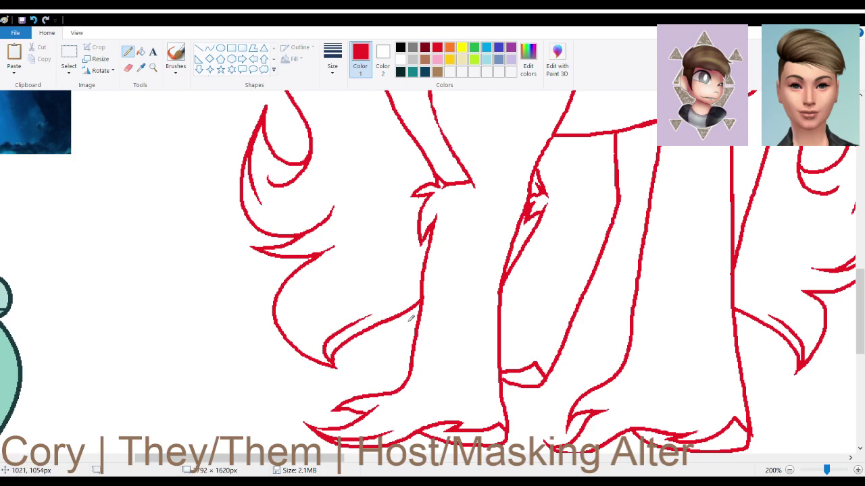
scroll(410, 328, up, 3)
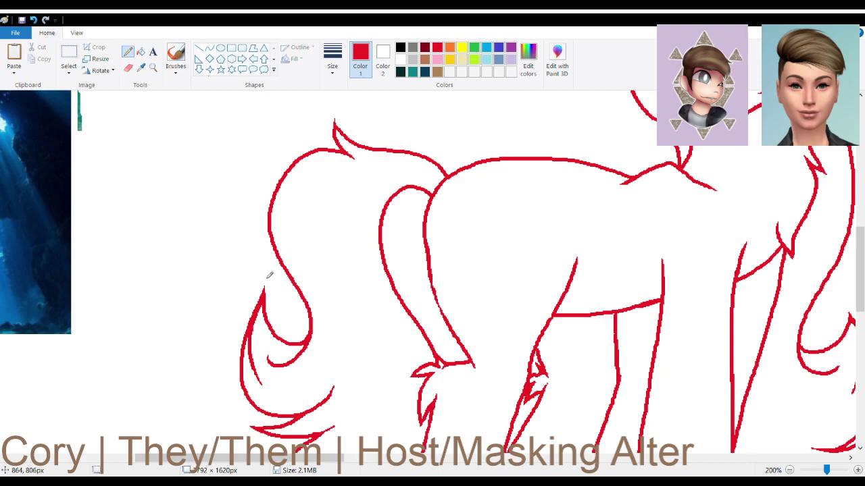
Look over the tail and body line work and view the teal-haired pony for comparison.
scroll(409, 294, down, 2)
scroll(411, 293, up, 6)
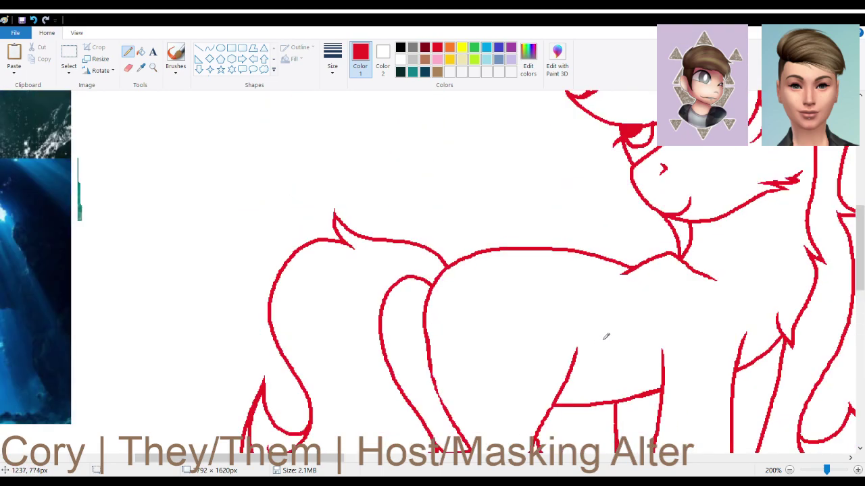
scroll(606, 336, down, 4)
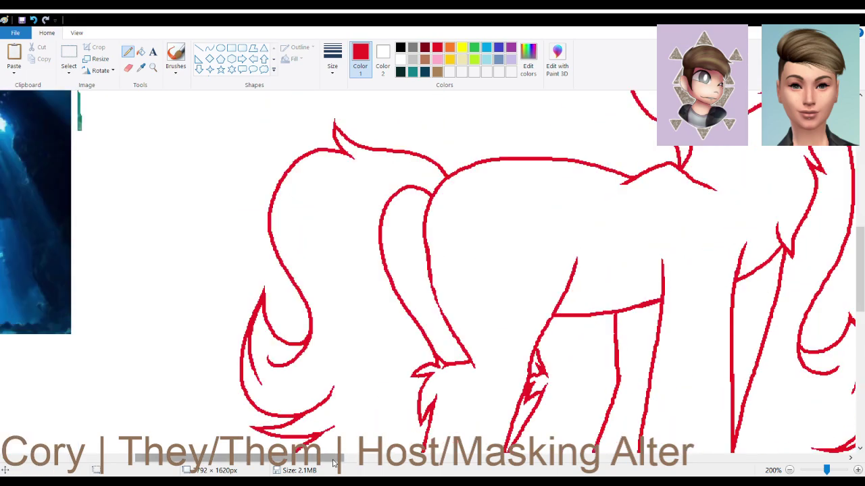
drag(333, 458, 238, 459)
scroll(230, 331, down, 2)
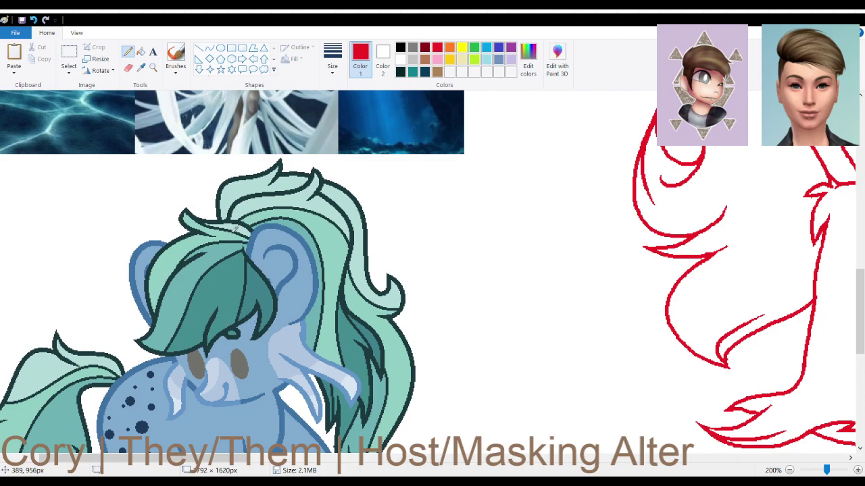
Draw curved strand lines through the long-haired pony's forelock, sweeping from the ear base towards the fringe tips.
scroll(275, 308, up, 5)
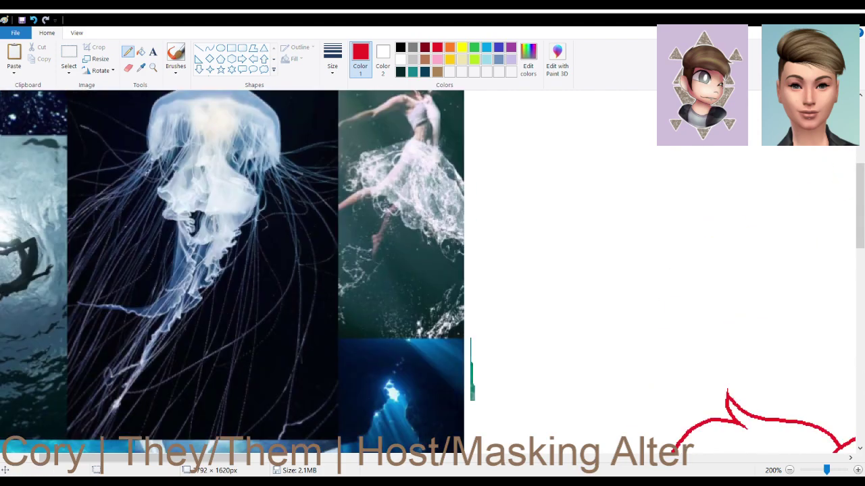
scroll(417, 211, right, 10)
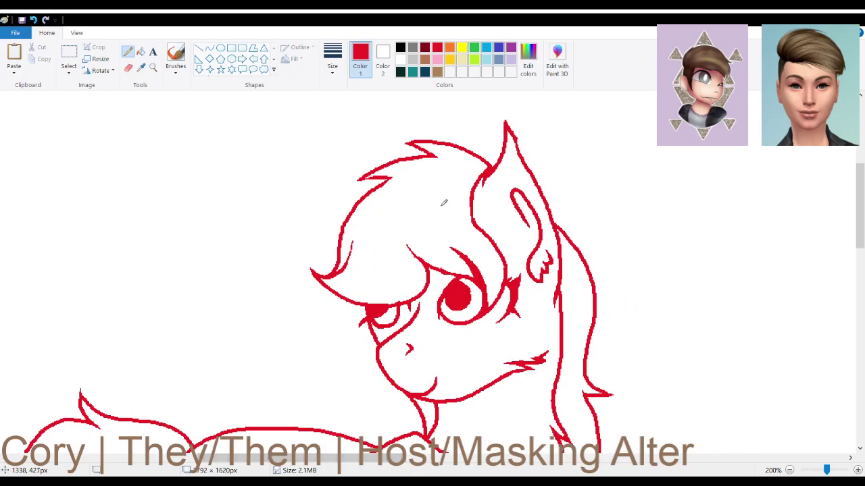
mouse_move(474, 193)
mouse_down()
mouse_move(463, 196)
mouse_move(465, 237)
mouse_move(501, 290)
mouse_up()
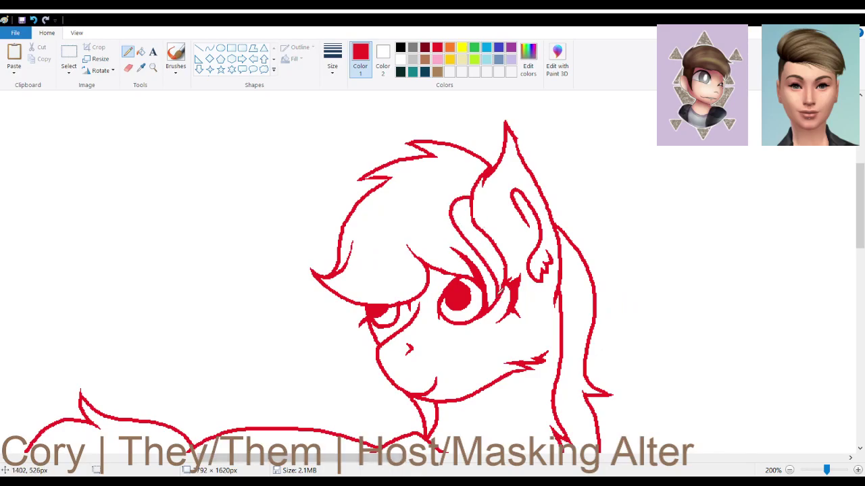
mouse_move(476, 182)
mouse_down()
mouse_move(453, 181)
mouse_move(408, 206)
mouse_move(409, 242)
mouse_move(427, 259)
mouse_up()
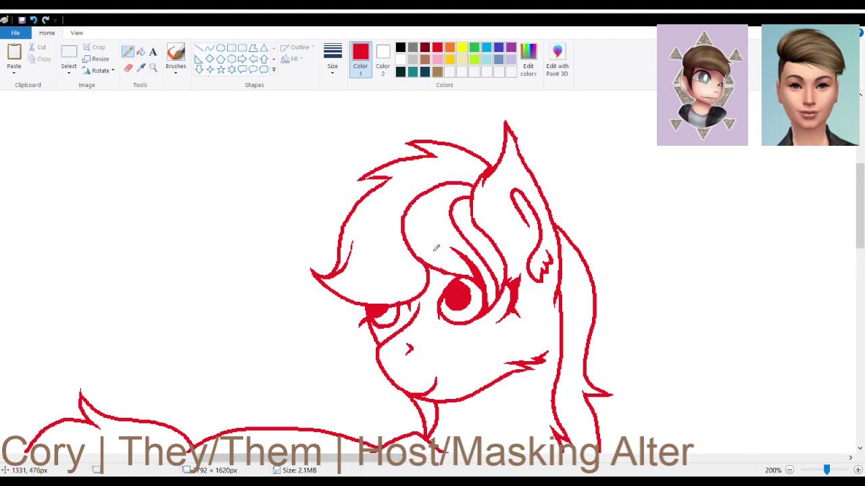
mouse_move(481, 173)
mouse_down()
mouse_move(441, 167)
mouse_move(420, 176)
mouse_move(398, 193)
mouse_move(359, 279)
mouse_move(321, 277)
mouse_up()
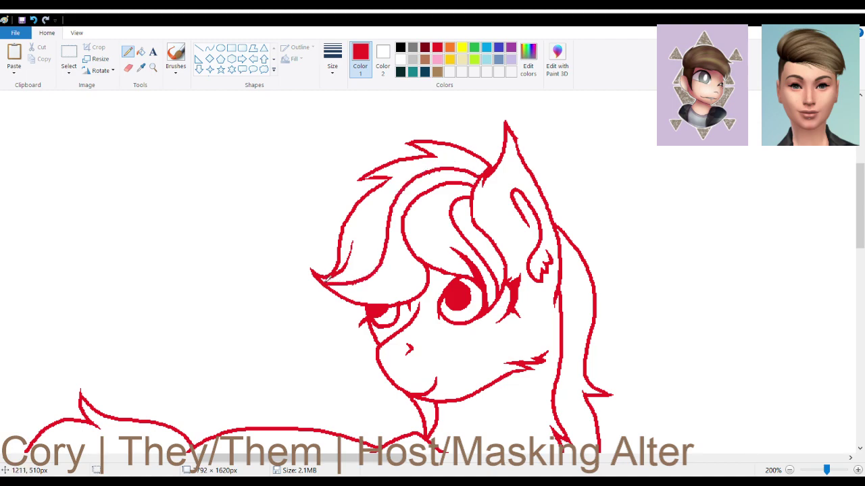
drag(484, 169, 437, 152)
Draw inner strand lines down the mane beside the neck and around its curled lock in front of the chest.
scroll(508, 194, down, 3)
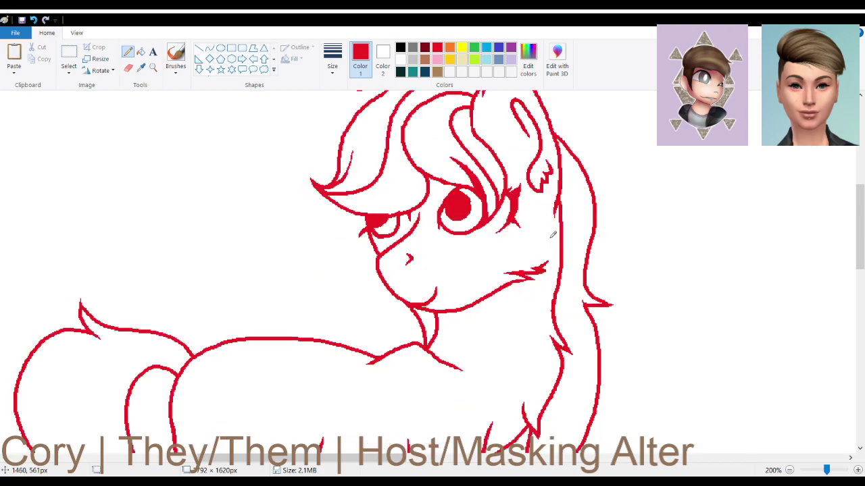
scroll(391, 416, right, 6)
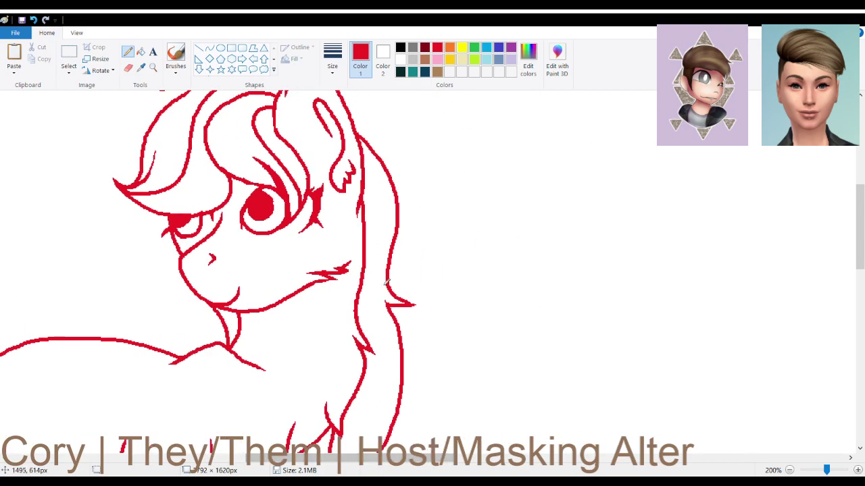
mouse_move(367, 184)
mouse_down()
mouse_move(379, 223)
mouse_move(393, 302)
mouse_up()
scroll(435, 293, down, 3)
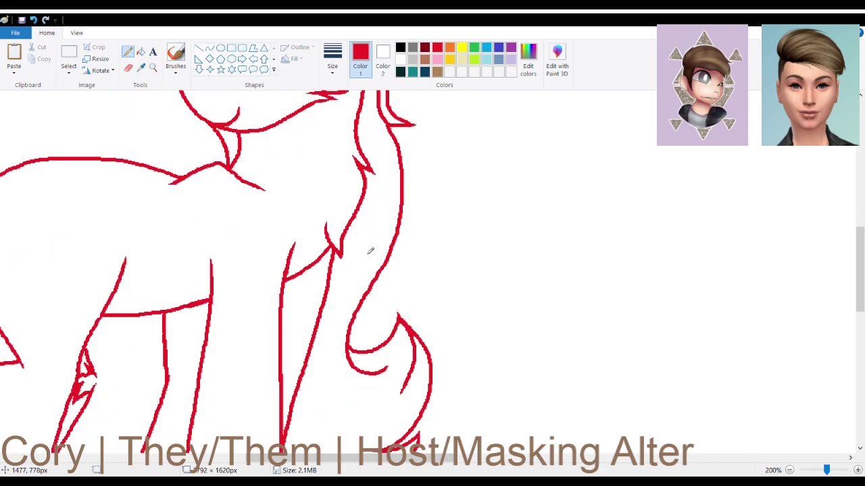
scroll(370, 250, down, 2)
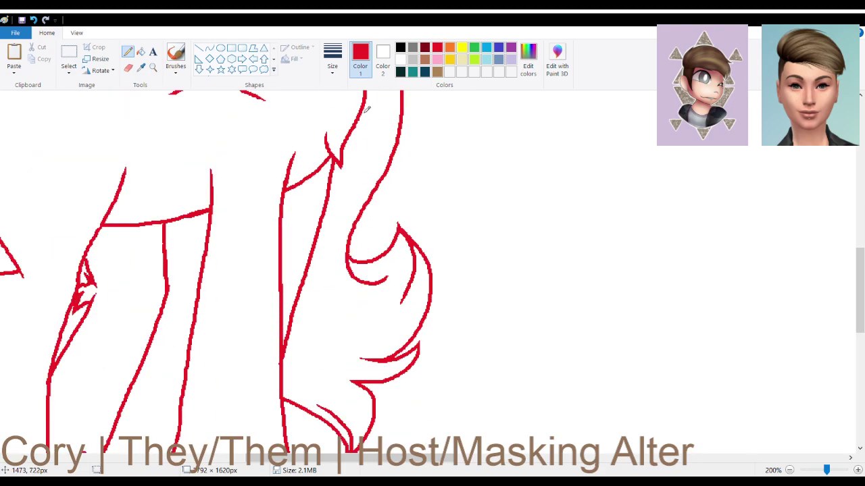
mouse_move(365, 104)
mouse_down()
mouse_move(364, 166)
mouse_move(332, 272)
mouse_move(352, 299)
mouse_move(386, 306)
mouse_move(410, 290)
mouse_move(418, 250)
mouse_up()
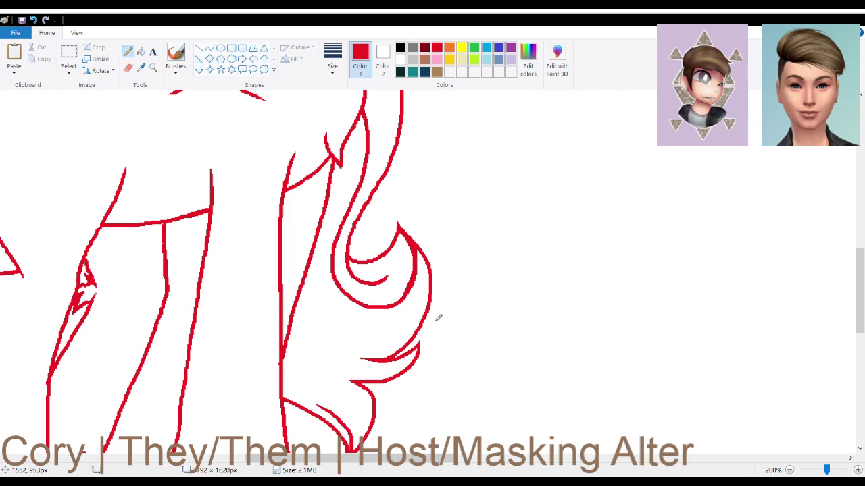
Draw two curved strand lines from the front leg through the mane's lower locks to its pointed ends.
scroll(437, 317, down, 3)
mouse_move(319, 141)
mouse_down()
mouse_move(314, 202)
mouse_move(332, 243)
mouse_move(371, 266)
mouse_up()
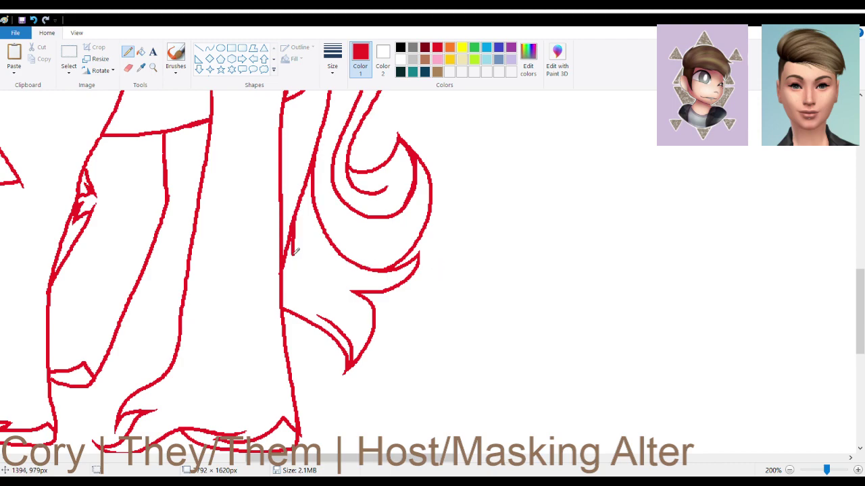
drag(292, 248, 352, 358)
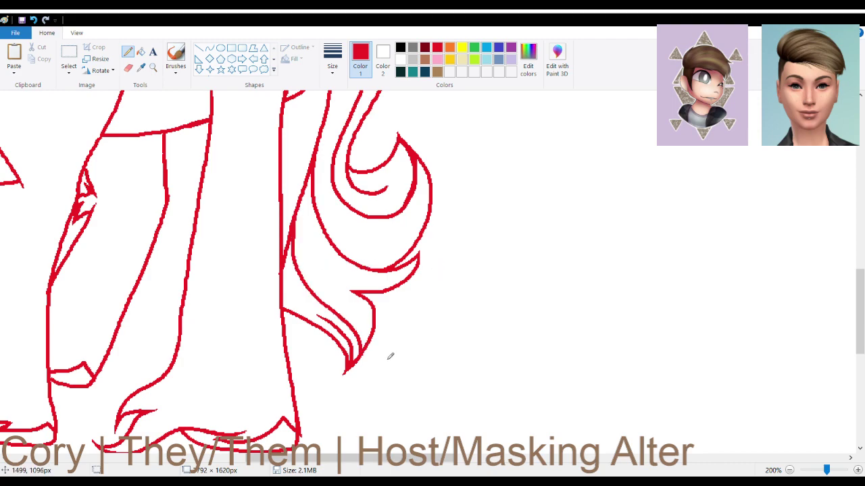
Draw two strand lines through the upper tail, from the rump to the top flick and down around the large curl.
scroll(387, 360, up, 5)
scroll(355, 365, left, 3)
scroll(355, 364, down, 3)
scroll(355, 364, up, 3)
scroll(355, 364, left, 4)
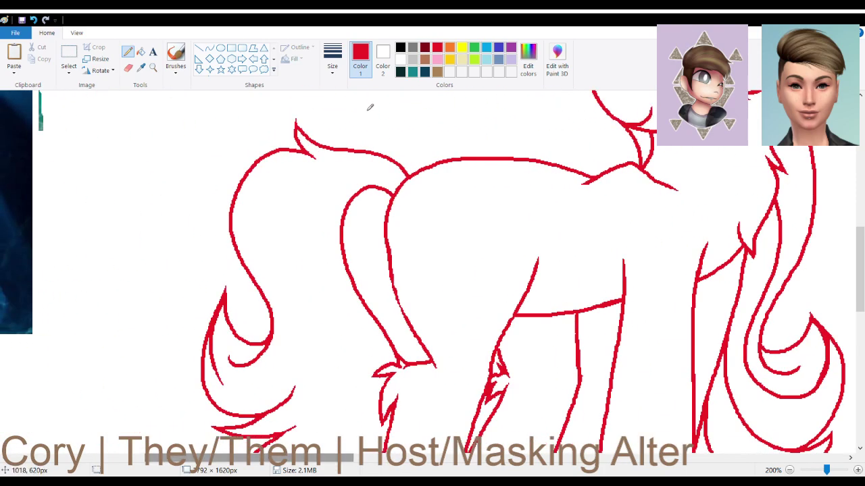
drag(401, 178, 311, 147)
mouse_move(400, 180)
mouse_down()
mouse_move(348, 172)
mouse_move(301, 200)
mouse_move(290, 237)
mouse_move(305, 360)
mouse_move(291, 396)
mouse_up()
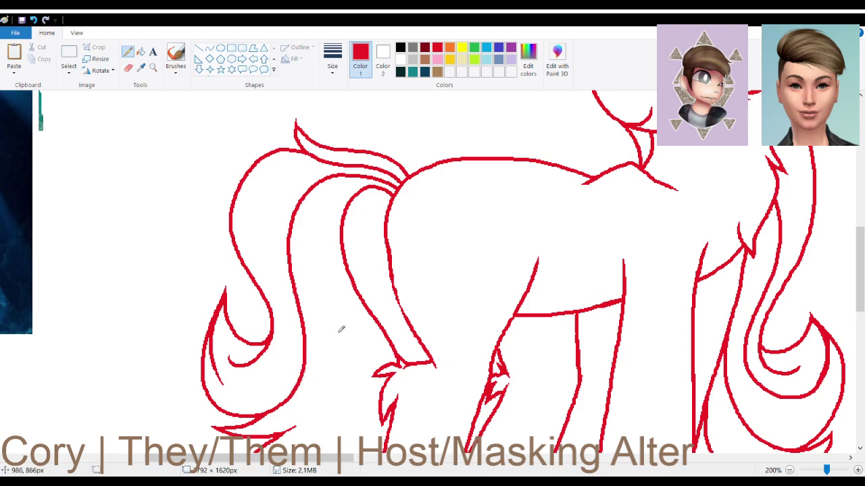
Draw two strand lines through the lower tail, from its inner edge and the hind leg to the bottom locks.
scroll(351, 222, down, 3)
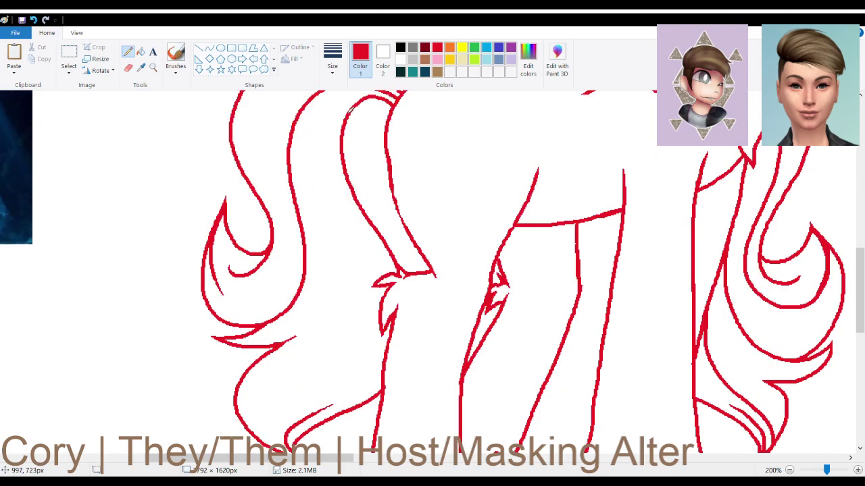
mouse_move(352, 108)
mouse_down()
mouse_move(333, 223)
mouse_move(348, 304)
mouse_move(314, 364)
mouse_move(243, 414)
mouse_up()
scroll(351, 292, down, 3)
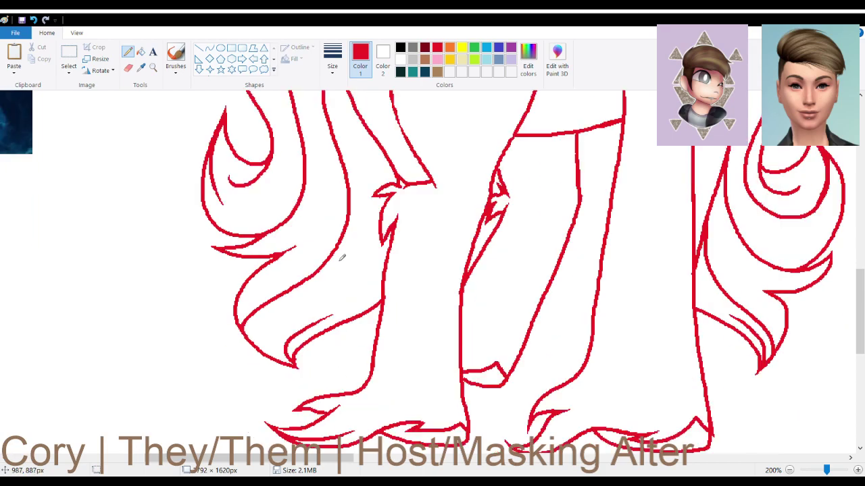
mouse_move(392, 240)
mouse_down()
mouse_move(355, 295)
mouse_move(282, 332)
mouse_move(275, 349)
mouse_up()
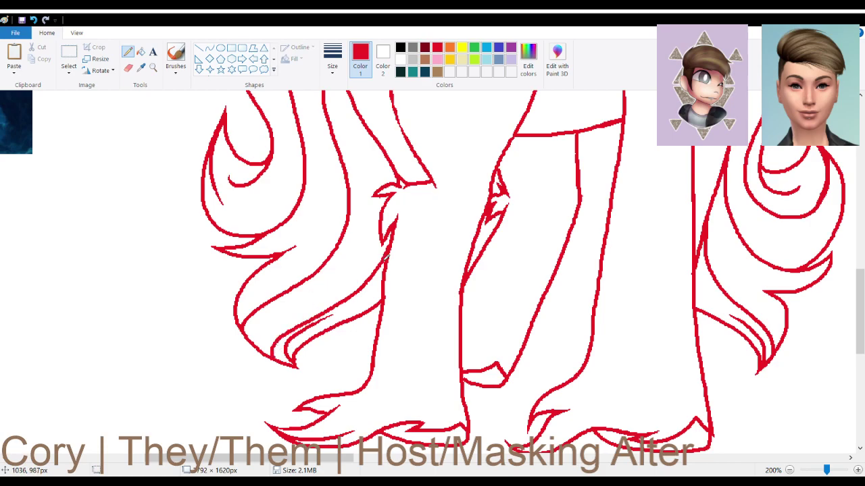
Delete the bald red base pony beside the finished long-haired pony.
scroll(301, 261, up, 3)
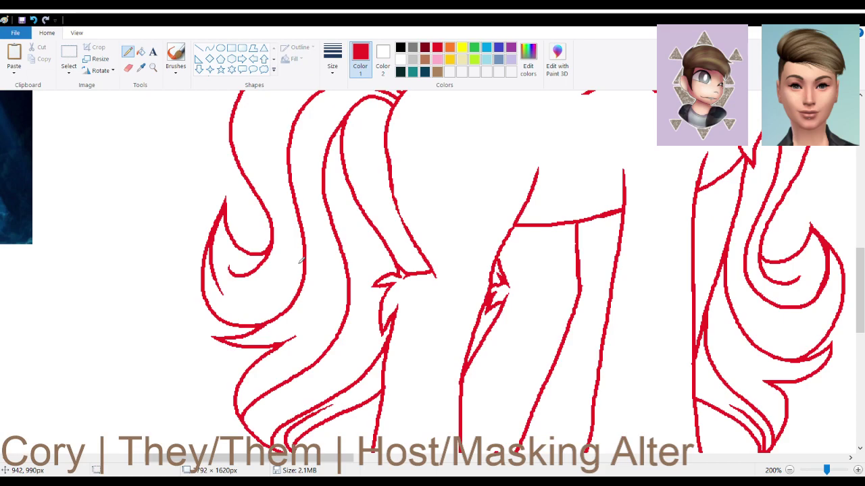
scroll(301, 260, up, 3)
scroll(446, 258, down, 3)
scroll(482, 292, down, 2)
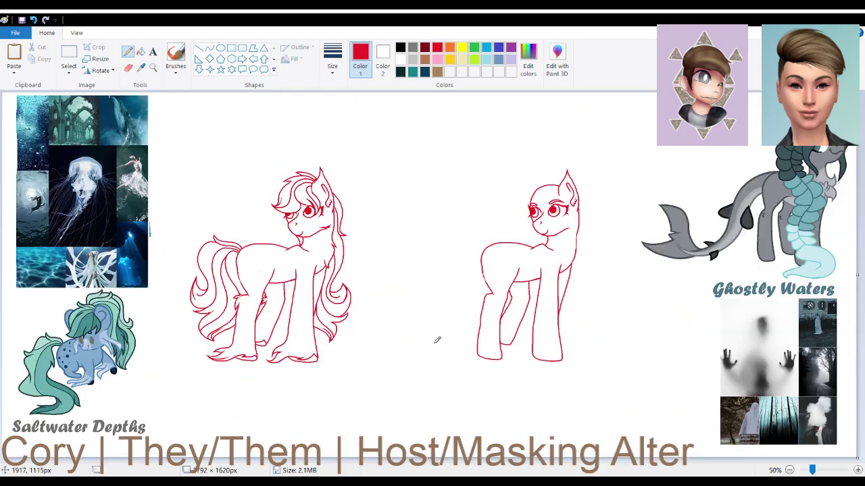
click(69, 54)
mouse_move(442, 147)
mouse_down()
mouse_move(611, 327)
mouse_move(610, 381)
mouse_up()
key(Delete)
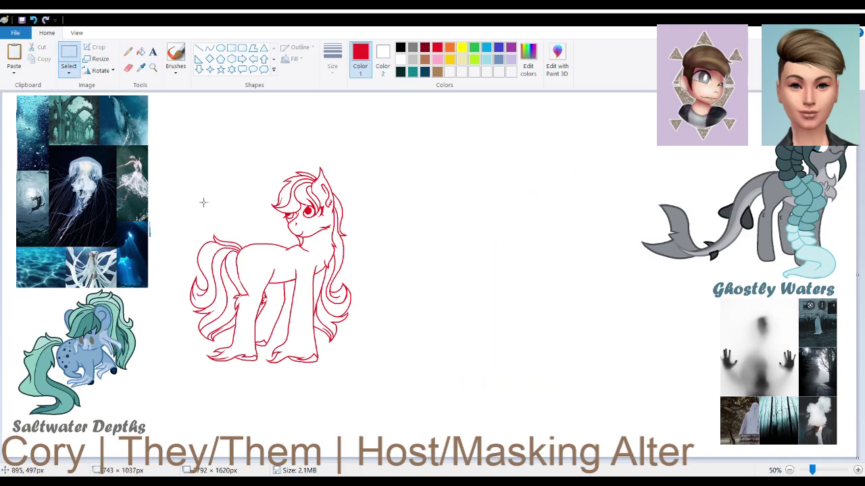
Move the long-haired pony line art slightly up and to the right on the canvas.
drag(184, 166, 364, 376)
drag(302, 325, 309, 300)
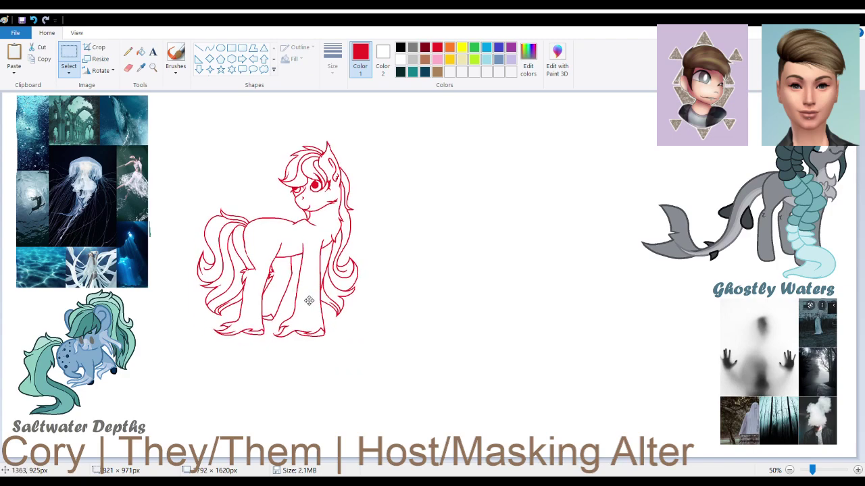
click(451, 358)
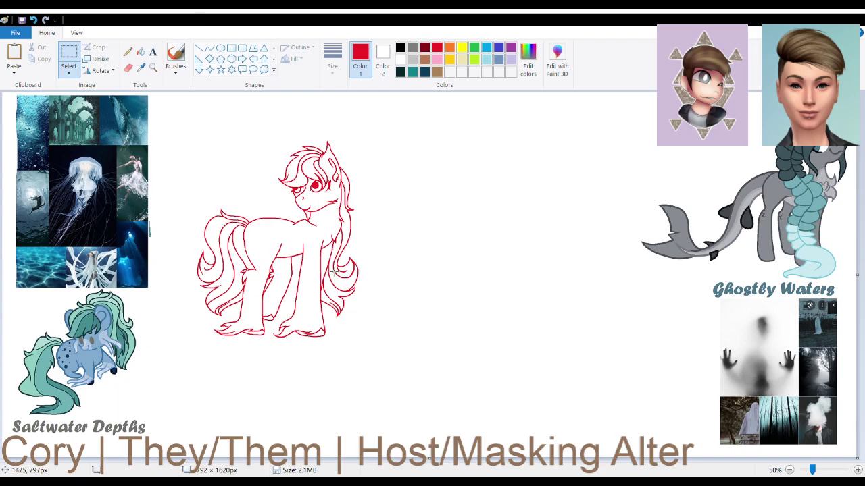
Recolour the pony's red line art to black across the whole canvas, using black as Color 1 and red as Color 2.
click(140, 67)
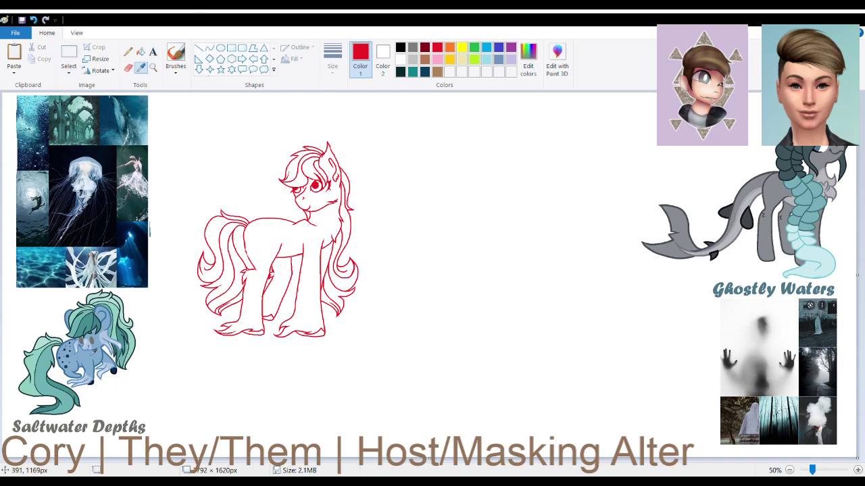
click(382, 60)
click(400, 49)
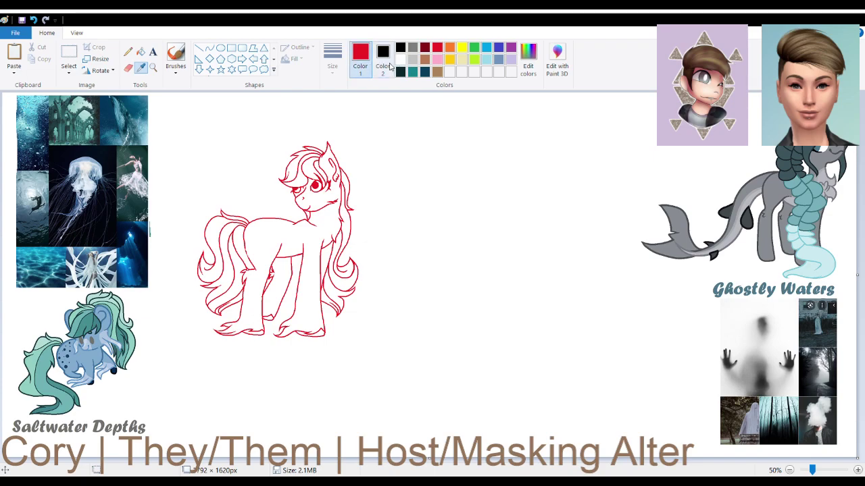
click(438, 48)
click(360, 59)
click(400, 49)
click(68, 54)
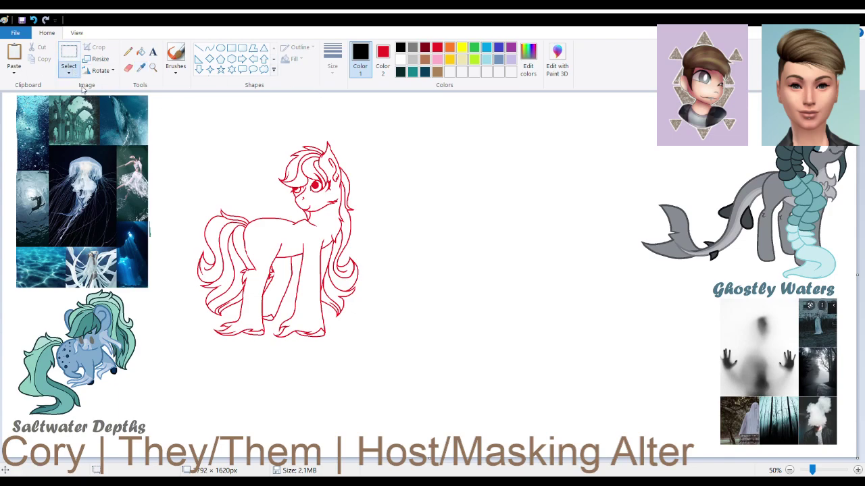
key(ctrl+a)
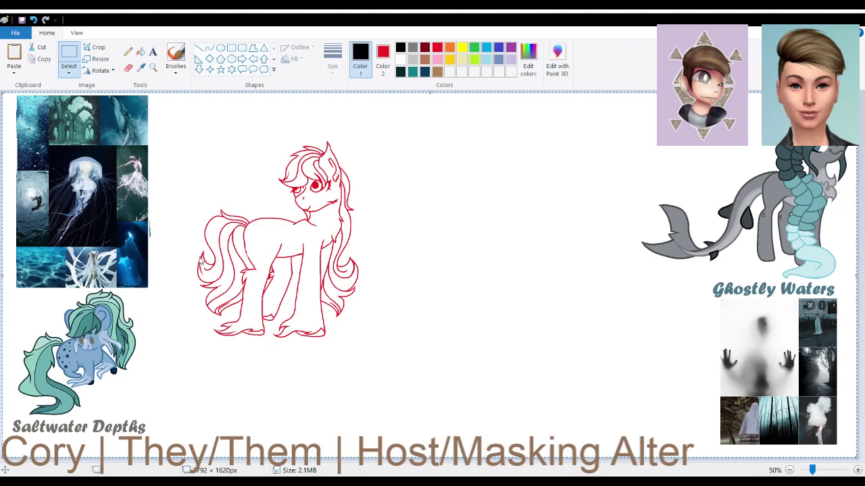
key(Delete)
click(141, 54)
key(ctrl+z)
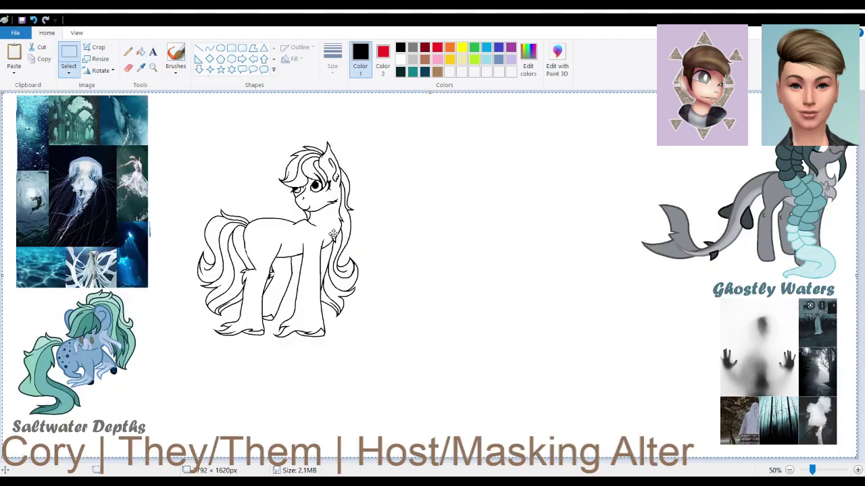
Deselect the canvas and set both Color 1 and Color 2 to white.
click(209, 48)
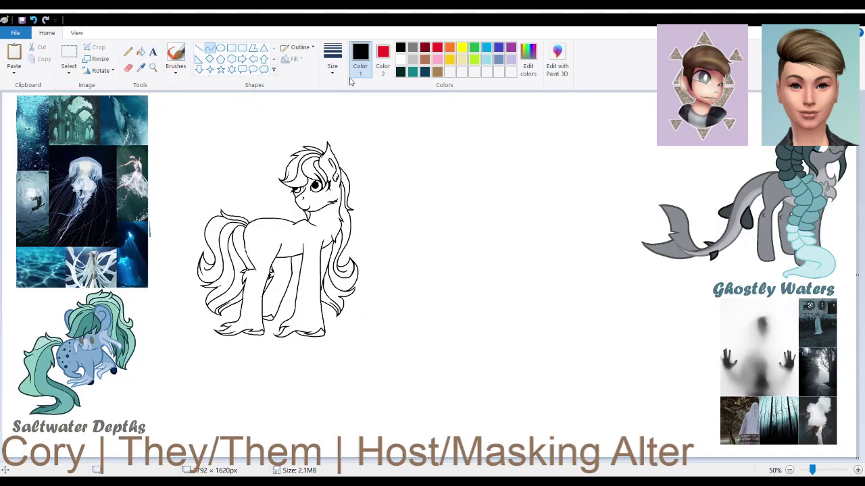
click(382, 59)
click(400, 59)
click(360, 60)
click(401, 58)
Fill both of the new pony's eyes with the eye colour sampled from the teal-haired pony.
click(140, 68)
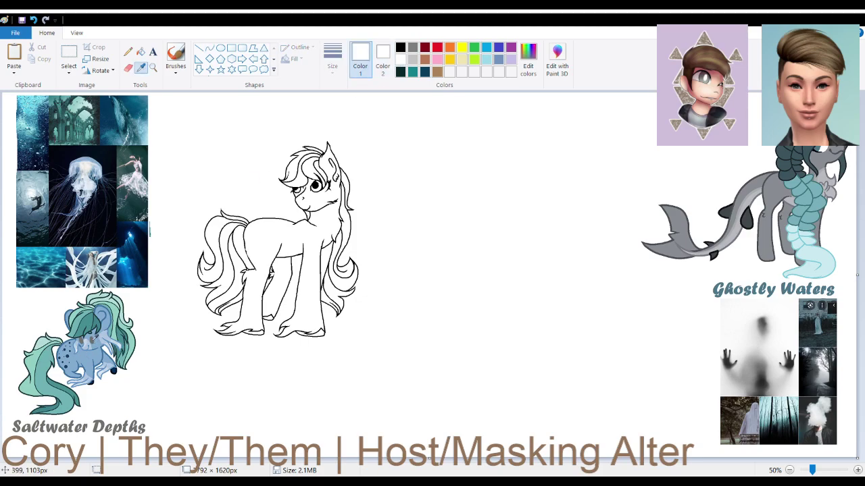
click(93, 343)
click(140, 51)
click(297, 191)
click(315, 188)
Fill the new pony's body and all its legs with the blue coat colour sampled from the teal-haired pony.
click(141, 68)
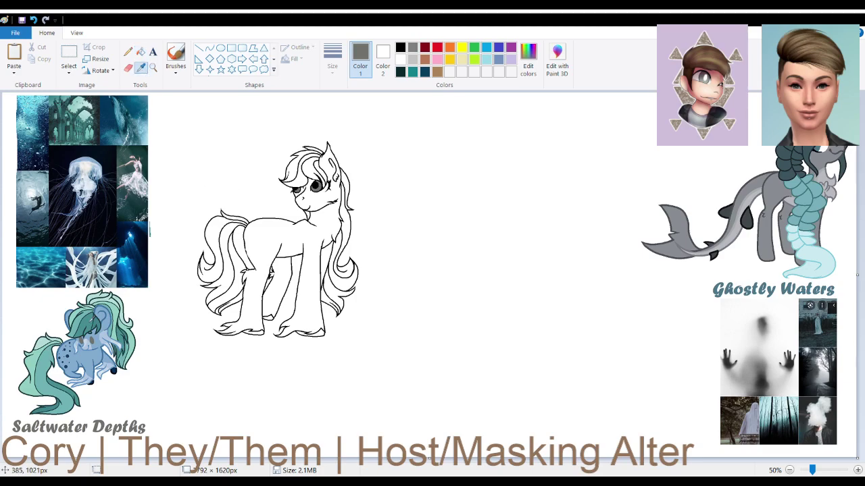
click(90, 355)
click(280, 284)
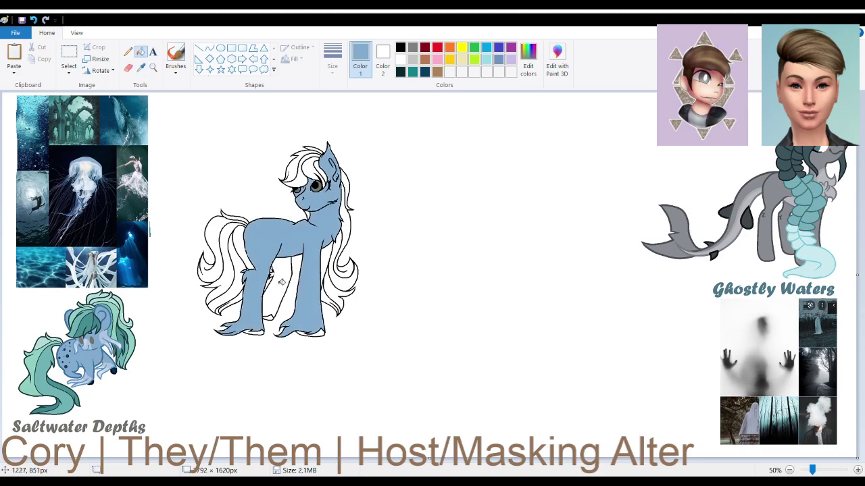
click(282, 284)
click(327, 254)
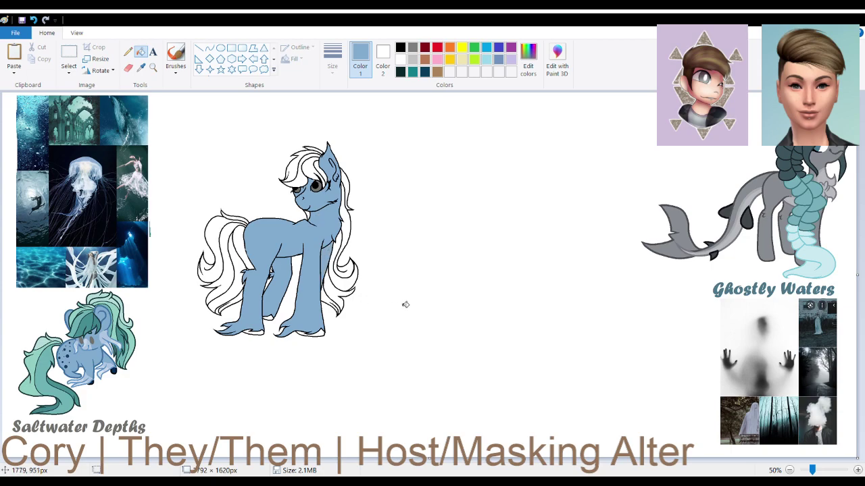
Fill the new pony's hooves with the dark navy sampled from the teal-haired pony's hoof.
click(142, 71)
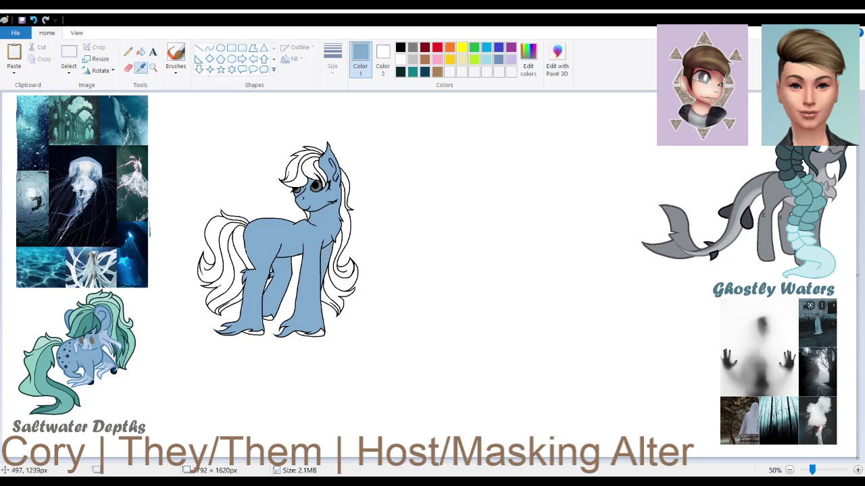
click(114, 372)
click(255, 331)
click(269, 315)
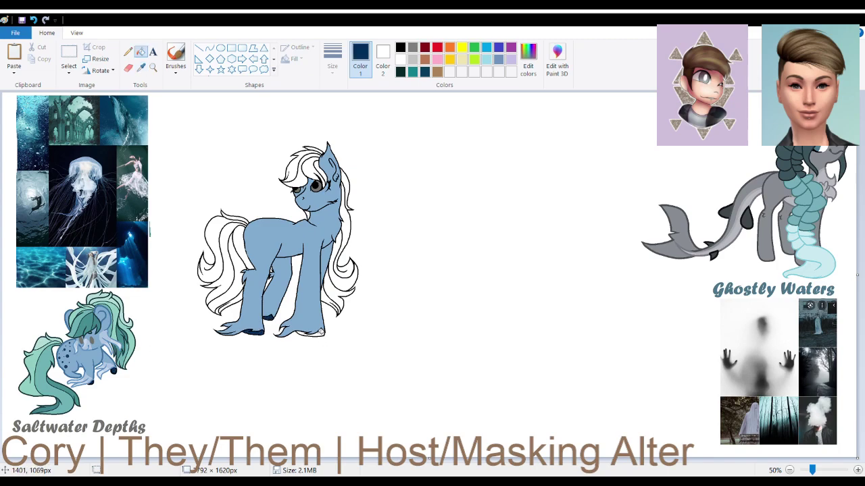
click(322, 332)
click(140, 67)
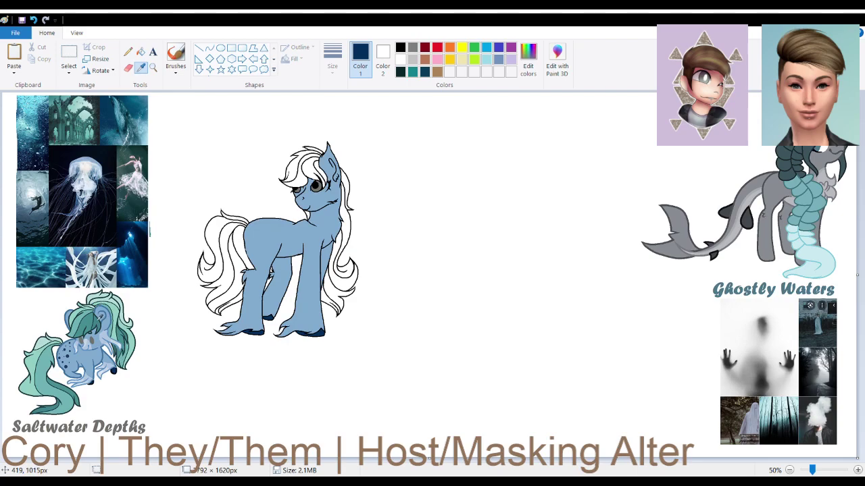
Fill the innermost forelock, lower mane and tail strands with the darkest teal sampled from the teal-haired pony's mane.
click(96, 320)
click(322, 169)
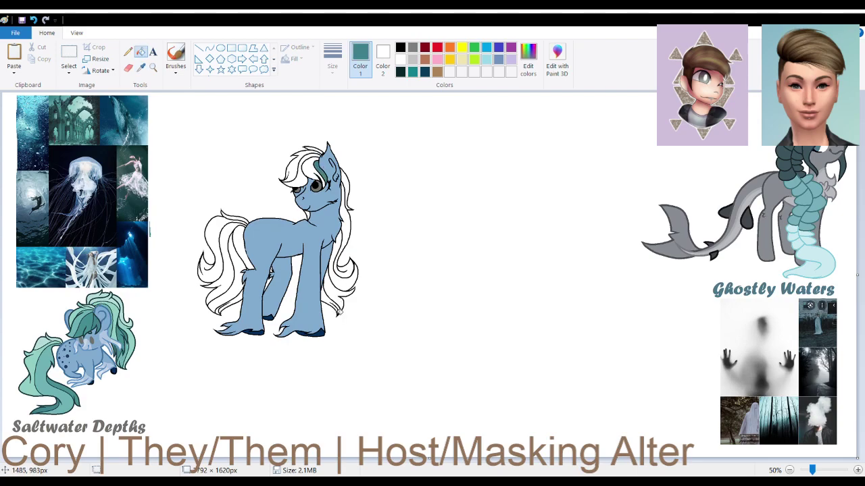
click(327, 296)
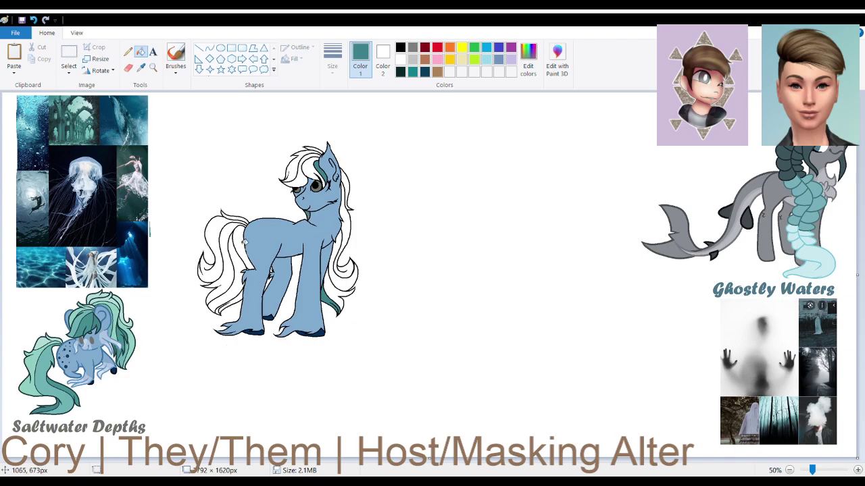
click(236, 297)
Fill the adjacent tail, lower mane and forelock strands with the second-darkest teal sampled from the teal-haired pony.
click(140, 67)
click(103, 315)
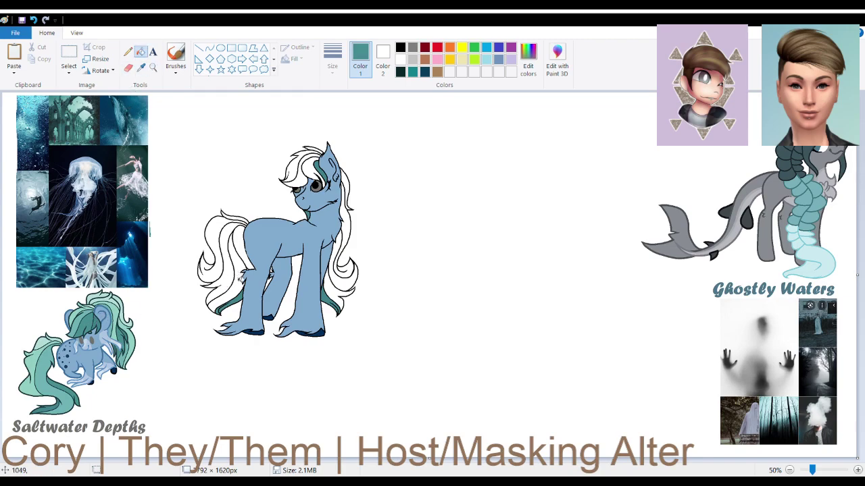
click(238, 280)
click(334, 289)
click(312, 167)
Fill the middle strands of the tail, forelock and mane with the medium teal sampled from the teal-haired pony.
click(140, 67)
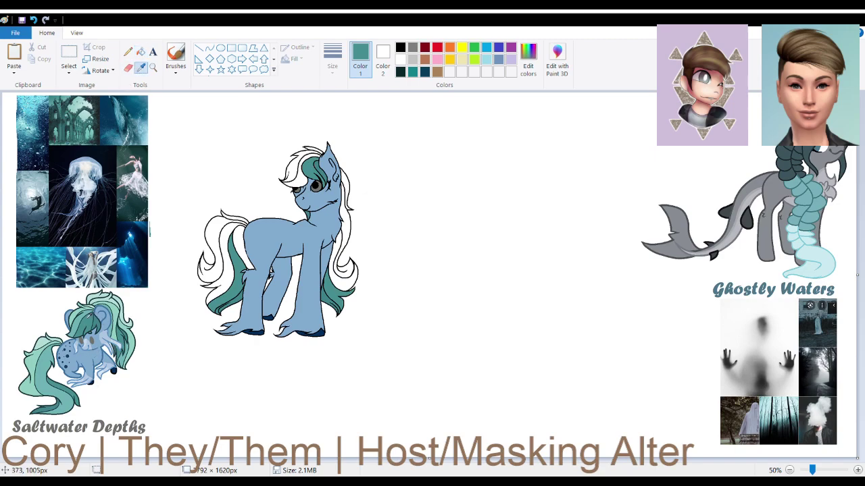
click(90, 312)
click(229, 231)
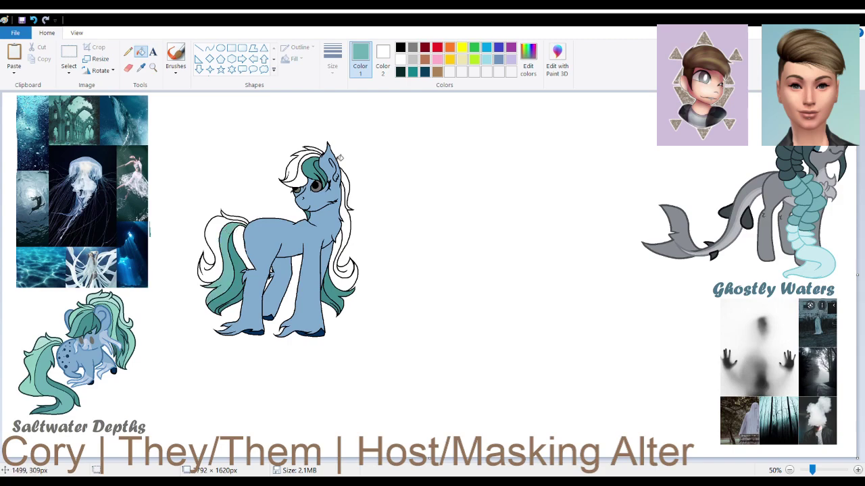
click(303, 180)
click(350, 245)
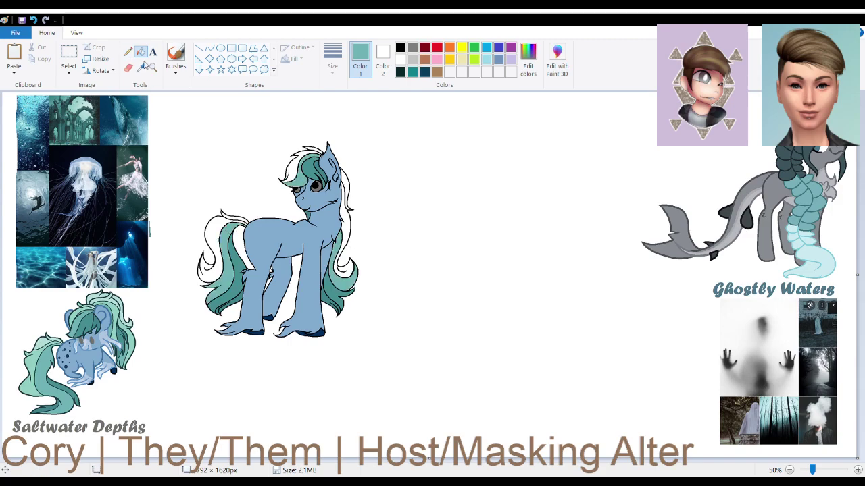
Fill the large outer strands of the tail, mane and forelock with the light mint sampled from the teal-haired pony.
click(142, 67)
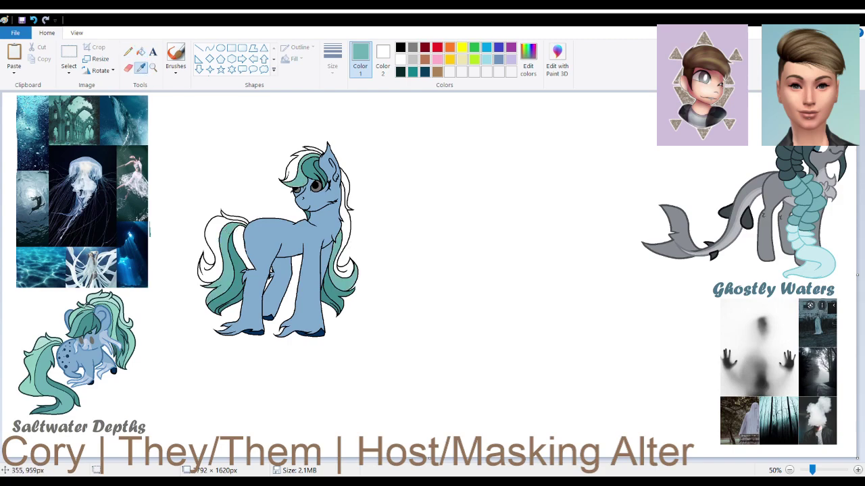
click(88, 309)
click(220, 226)
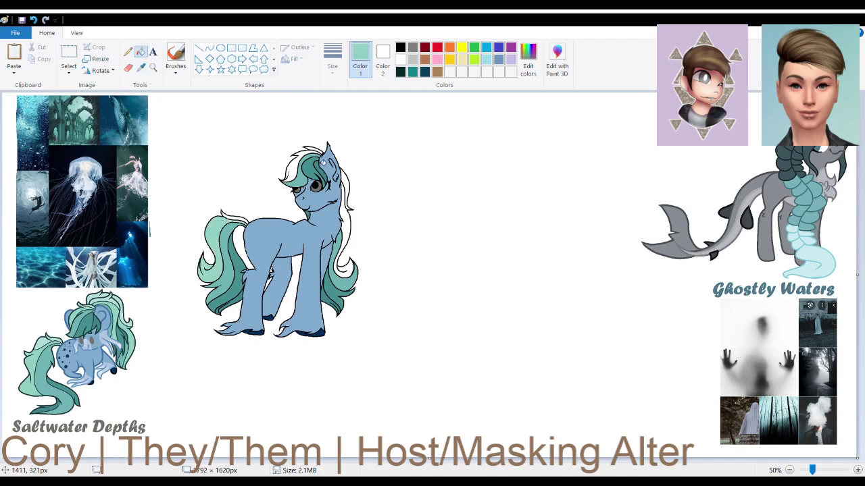
click(347, 234)
click(297, 165)
Fill the remaining white strands at the tail's top and the back of the mane with the sampled palest mint.
click(139, 68)
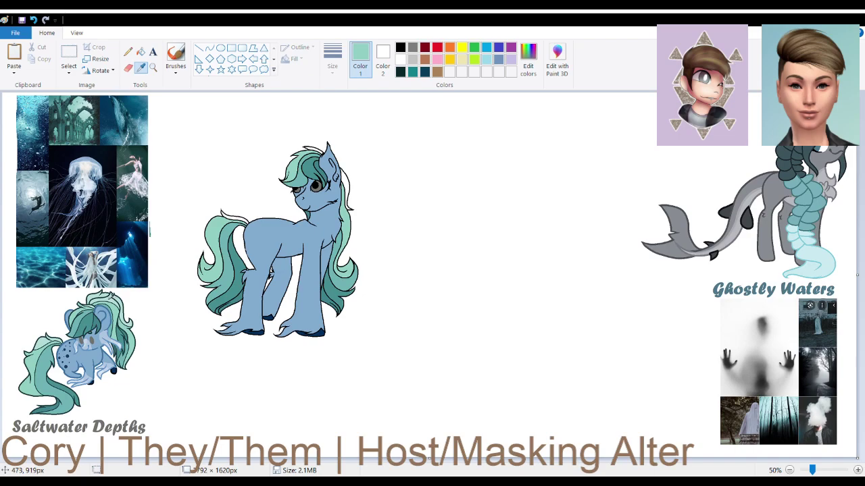
click(112, 296)
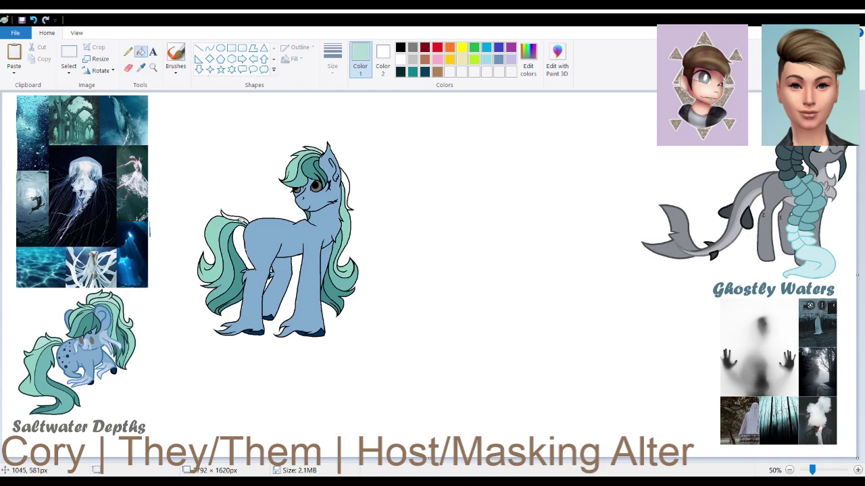
click(240, 218)
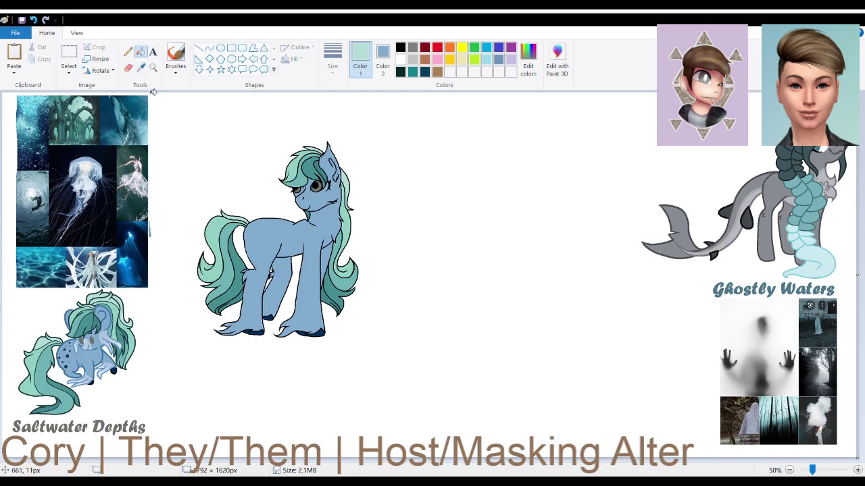
Draw a curved blaze down the new pony's muzzle and fill it with pale blue sampled from the teal-haired pony's markings.
click(142, 68)
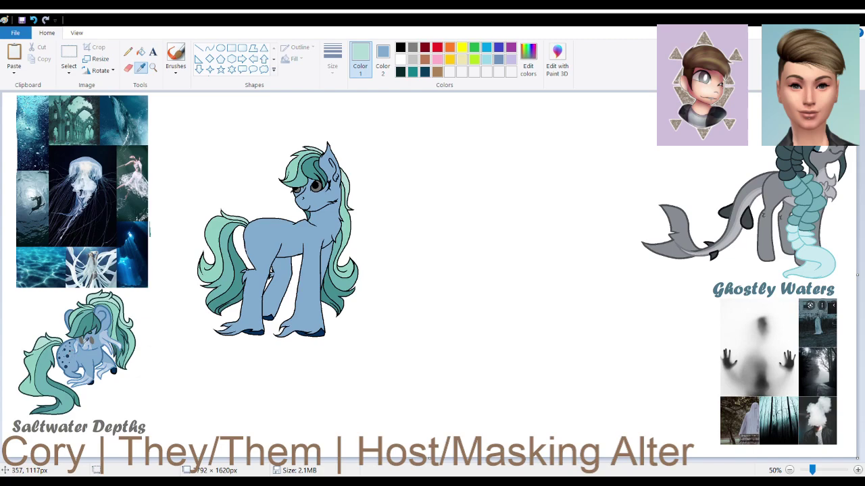
click(85, 341)
click(68, 72)
key(ctrl+a)
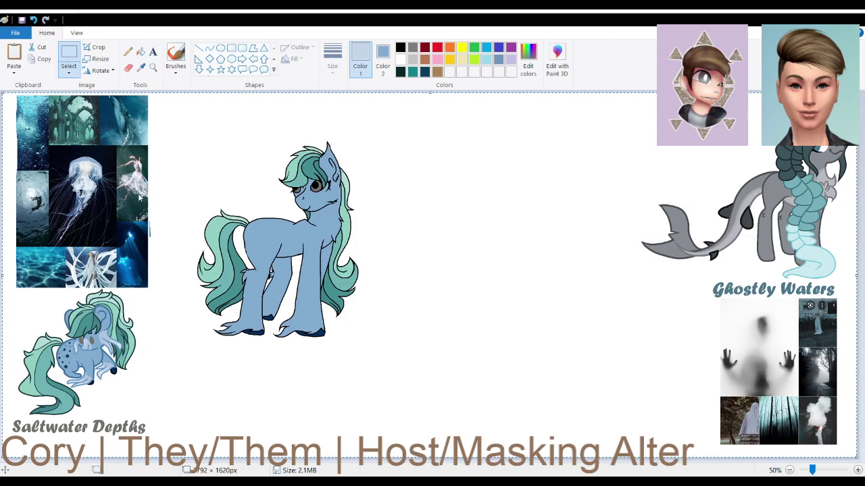
click(209, 48)
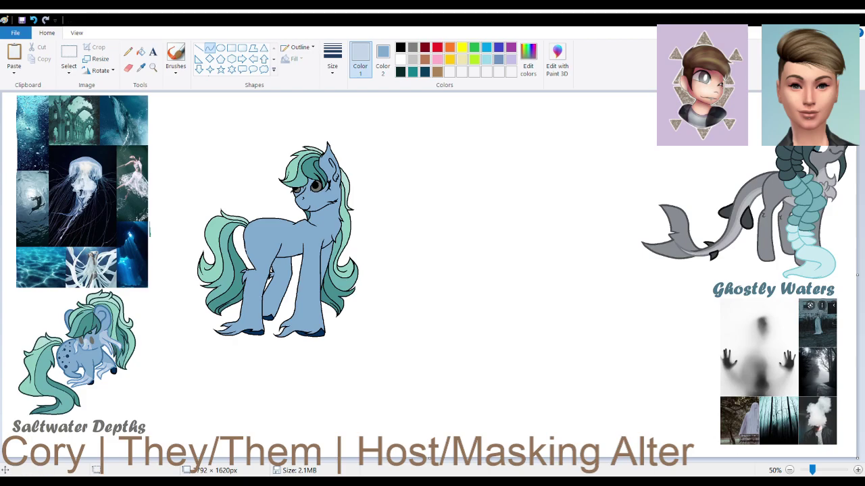
click(857, 470)
click(857, 471)
scroll(724, 381, down, 10)
scroll(724, 380, up, 5)
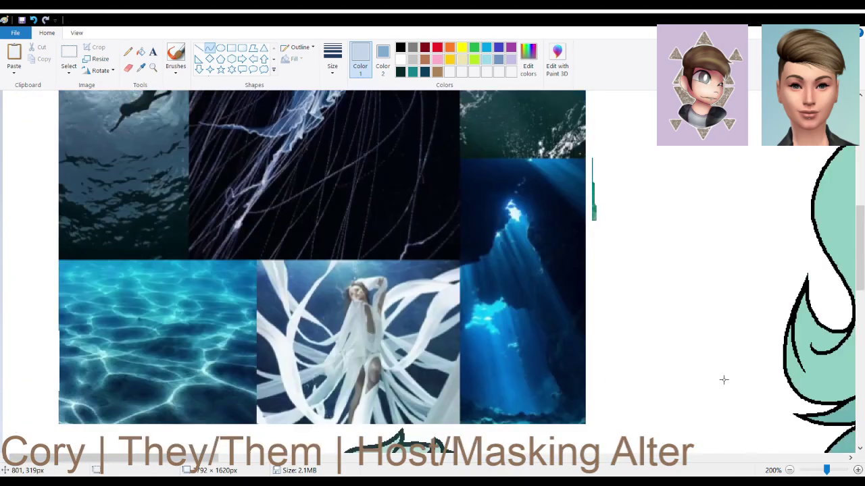
drag(192, 458, 395, 458)
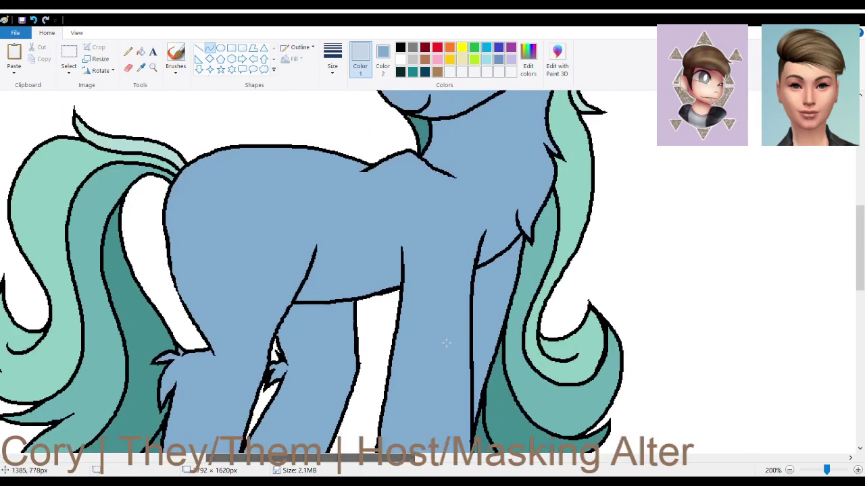
scroll(451, 325, up, 3)
scroll(456, 331, down, 3)
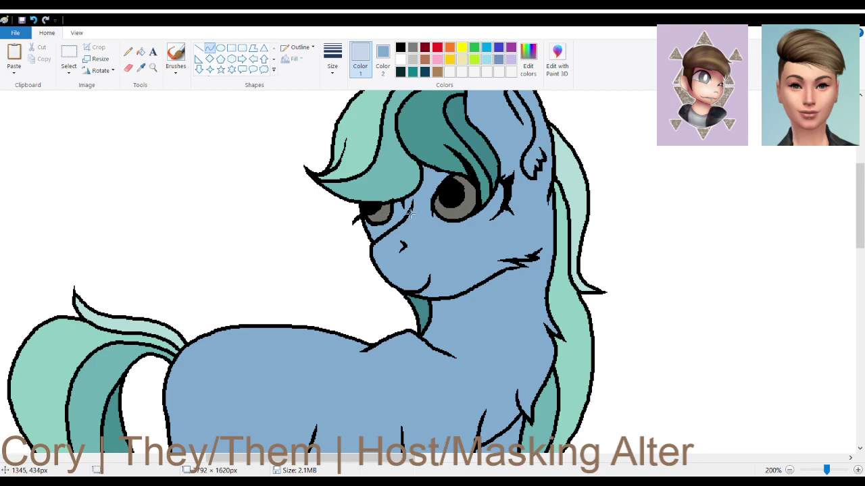
mouse_move(376, 266)
mouse_down()
mouse_move(428, 164)
mouse_move(408, 269)
mouse_move(443, 237)
mouse_move(433, 202)
mouse_move(412, 214)
mouse_move(415, 181)
mouse_move(415, 197)
mouse_up()
click(140, 51)
click(386, 244)
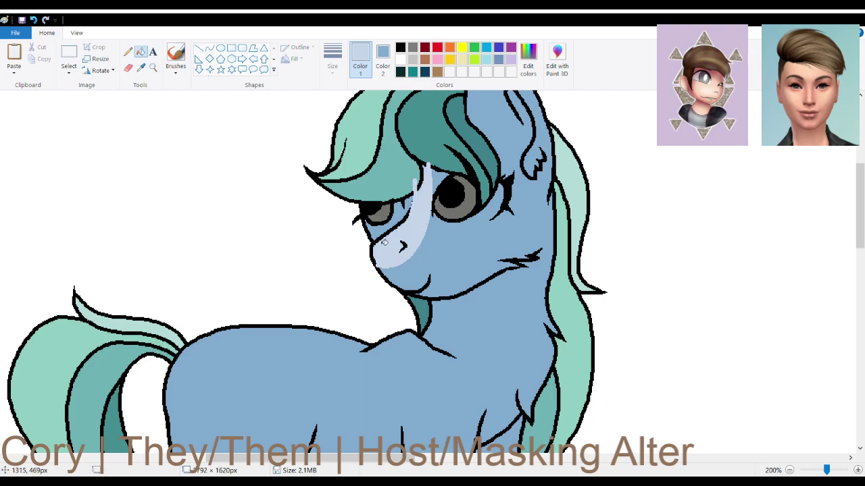
Draw two parallel pale blue curves along the pony's back and flank and fill between them as a wide stripe.
scroll(178, 249, up, 3)
scroll(177, 248, down, 10)
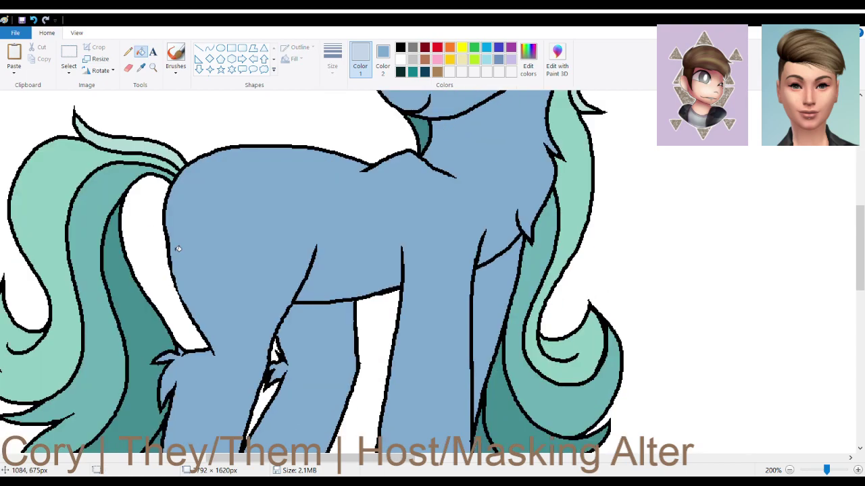
scroll(177, 249, up, 7)
scroll(178, 249, down, 5)
click(209, 47)
scroll(300, 270, down, 3)
scroll(320, 260, up, 6)
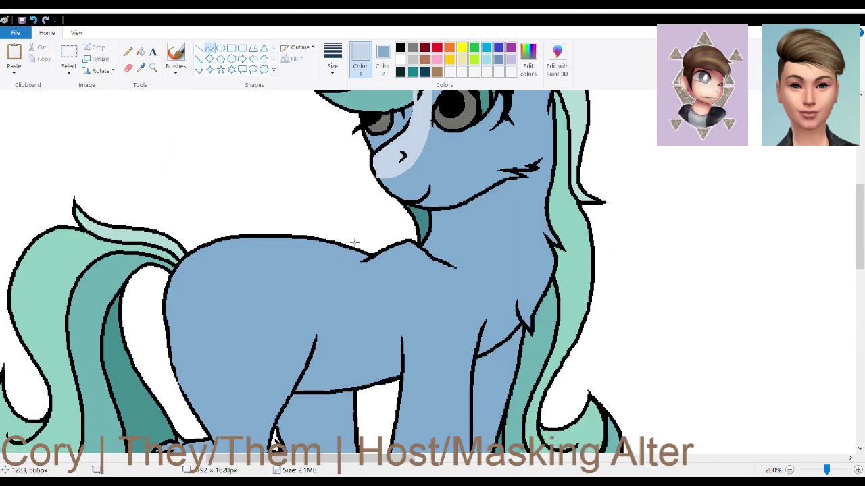
mouse_move(329, 218)
mouse_down()
mouse_move(329, 299)
mouse_move(146, 333)
mouse_up()
drag(257, 265, 183, 213)
click(412, 324)
mouse_move(345, 226)
mouse_down()
mouse_move(220, 340)
mouse_move(148, 347)
mouse_up()
drag(264, 304, 351, 346)
mouse_move(270, 324)
mouse_down()
mouse_move(233, 317)
mouse_move(189, 217)
mouse_up()
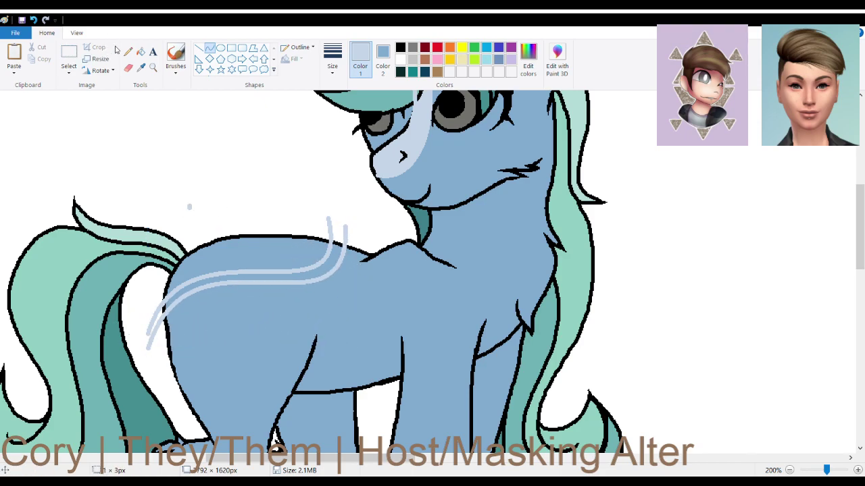
click(141, 51)
click(296, 276)
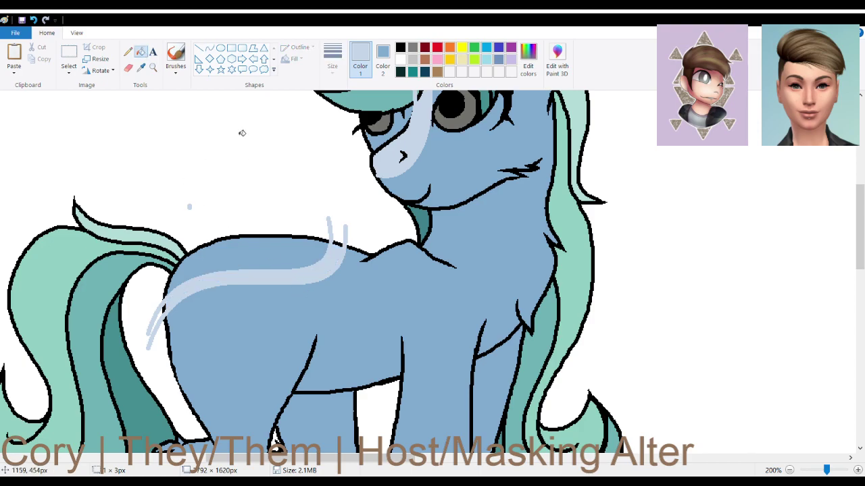
Draw two thin pale blue curved stripes on the pony's body, one below the wide stripe and one above it.
click(210, 47)
scroll(287, 281, down, 3)
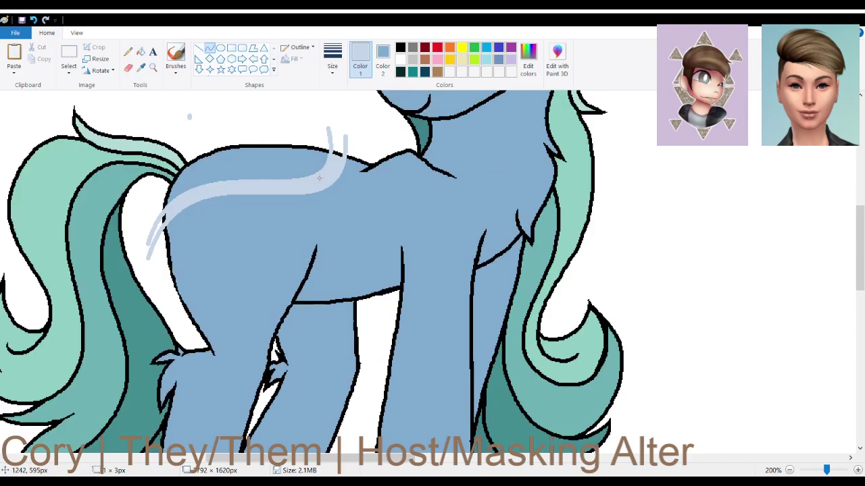
drag(344, 154, 155, 283)
drag(238, 216, 375, 258)
drag(188, 190, 173, 180)
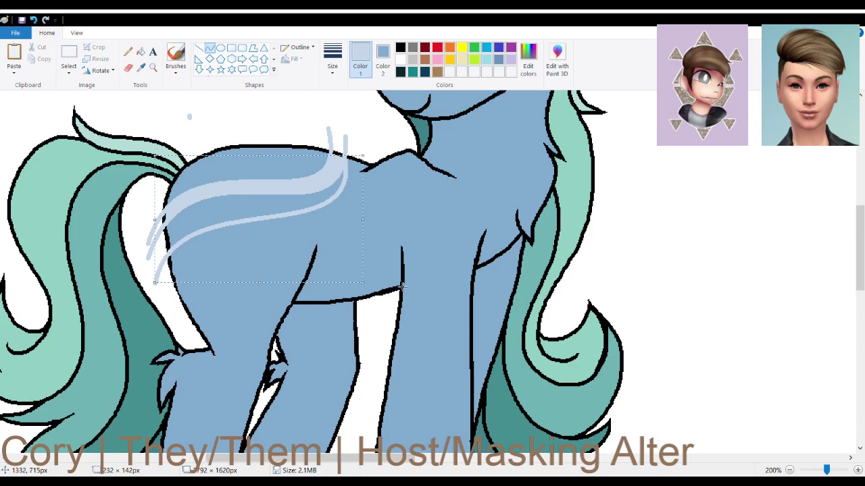
mouse_move(327, 161)
mouse_down()
mouse_move(291, 175)
mouse_move(181, 138)
mouse_up()
mouse_move(288, 162)
mouse_down()
mouse_move(265, 187)
mouse_move(256, 127)
mouse_up()
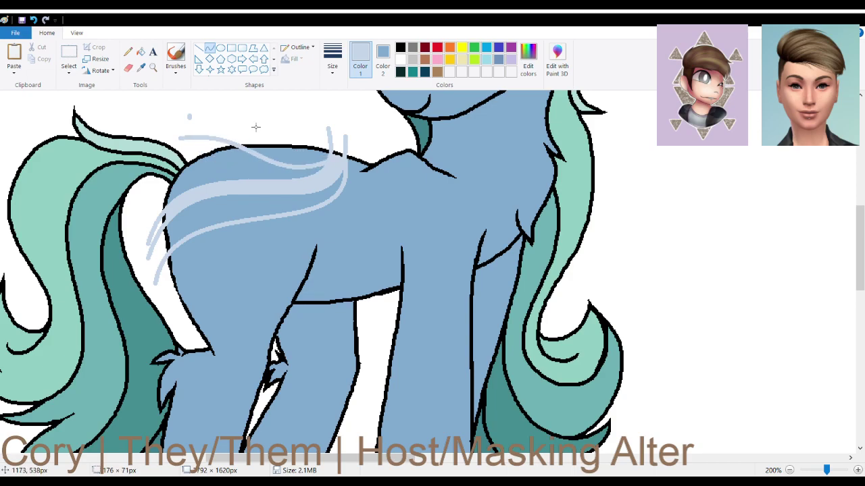
Draw two wavy pale blue curves across the near hind leg above the hoof and fill between them as a band.
scroll(414, 284, down, 5)
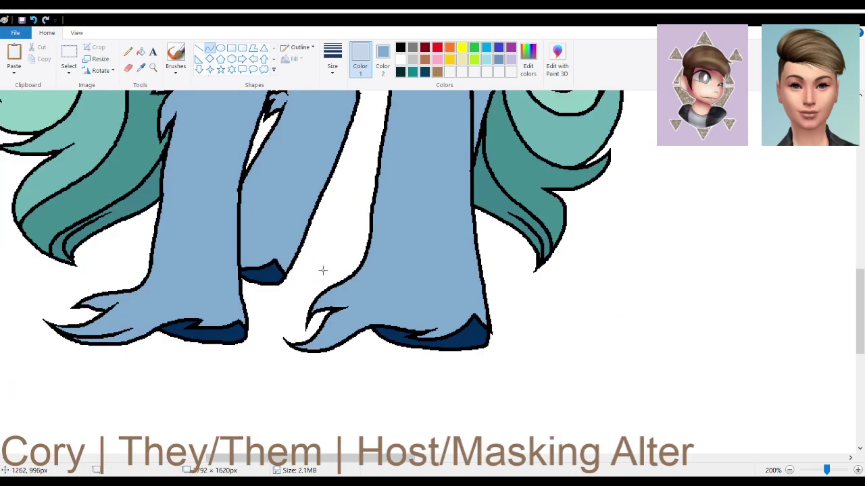
scroll(207, 268, up, 2)
scroll(207, 268, down, 2)
scroll(208, 268, up, 3)
scroll(223, 262, down, 4)
scroll(244, 367, up, 2)
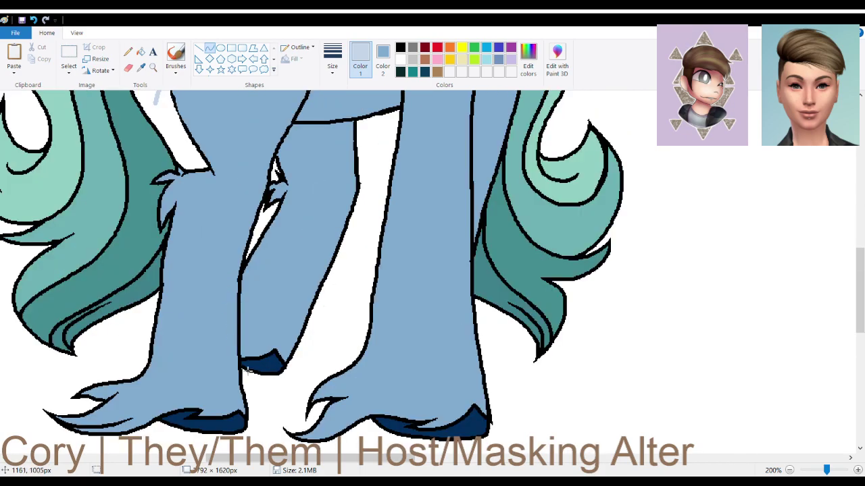
mouse_move(249, 388)
mouse_down()
mouse_move(142, 336)
mouse_move(119, 356)
mouse_up()
mouse_move(172, 347)
mouse_down()
mouse_move(177, 307)
mouse_move(173, 402)
mouse_up()
drag(251, 394, 123, 374)
mouse_move(210, 385)
mouse_down()
mouse_move(216, 347)
mouse_move(204, 386)
mouse_up()
click(263, 426)
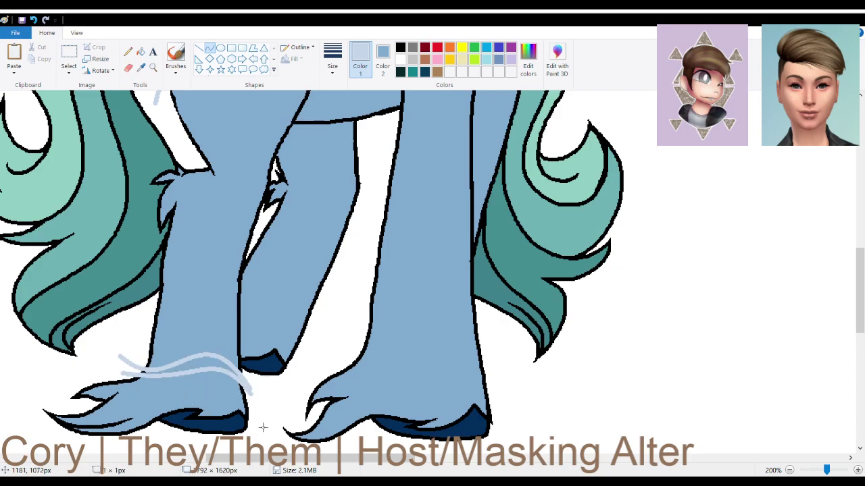
click(141, 52)
click(189, 366)
Draw two thin pale blue curved stripes across the near hind leg above the filled band.
click(210, 48)
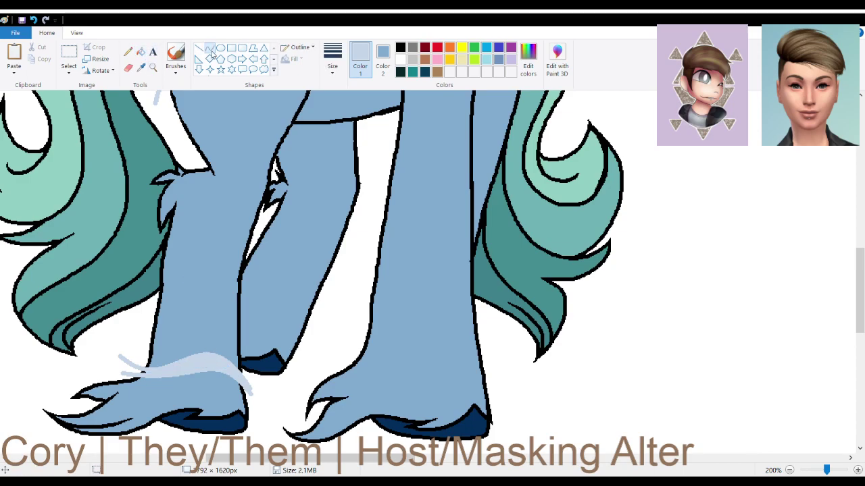
drag(256, 396, 127, 305)
drag(210, 373, 224, 308)
mouse_move(183, 328)
mouse_down()
mouse_move(188, 342)
mouse_move(180, 336)
mouse_up()
click(302, 433)
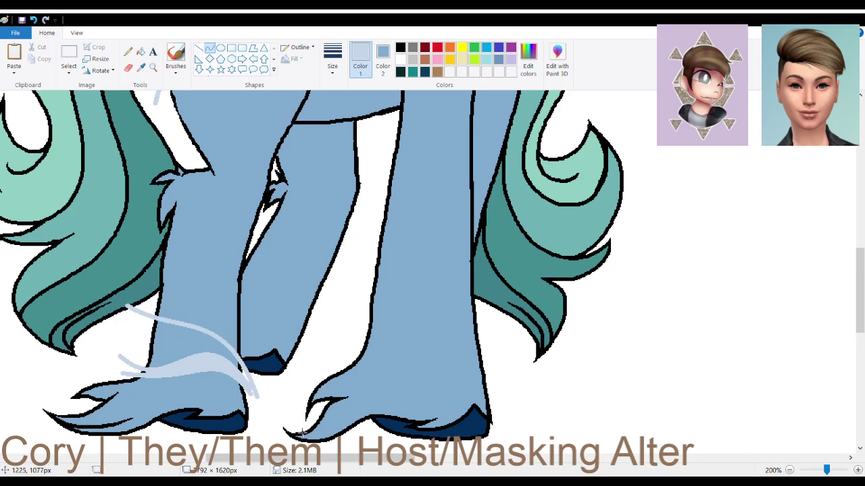
drag(238, 373, 123, 333)
mouse_move(183, 353)
mouse_down()
mouse_move(196, 333)
mouse_move(139, 356)
mouse_up()
click(249, 436)
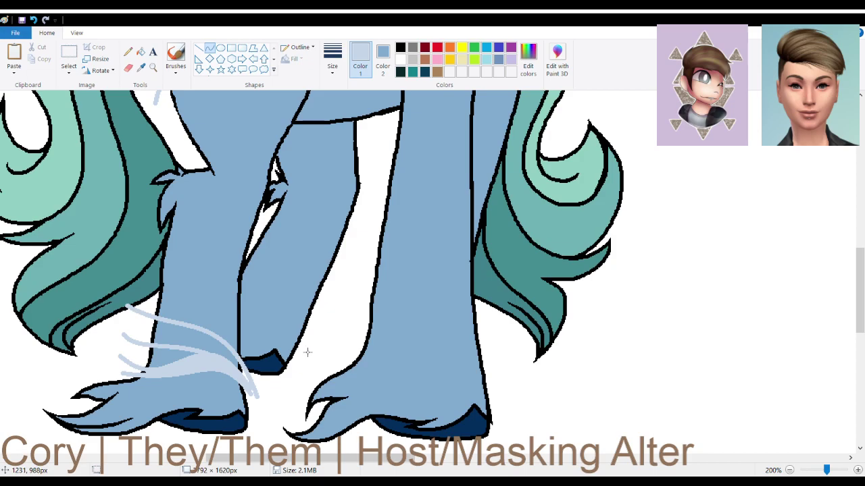
Draw two pale blue curves across the far hind leg's lower part and fill between them as a band.
drag(300, 352, 240, 290)
mouse_move(275, 323)
mouse_down()
mouse_move(288, 302)
mouse_move(253, 336)
mouse_up()
drag(303, 349, 241, 279)
drag(289, 334, 267, 313)
click(316, 362)
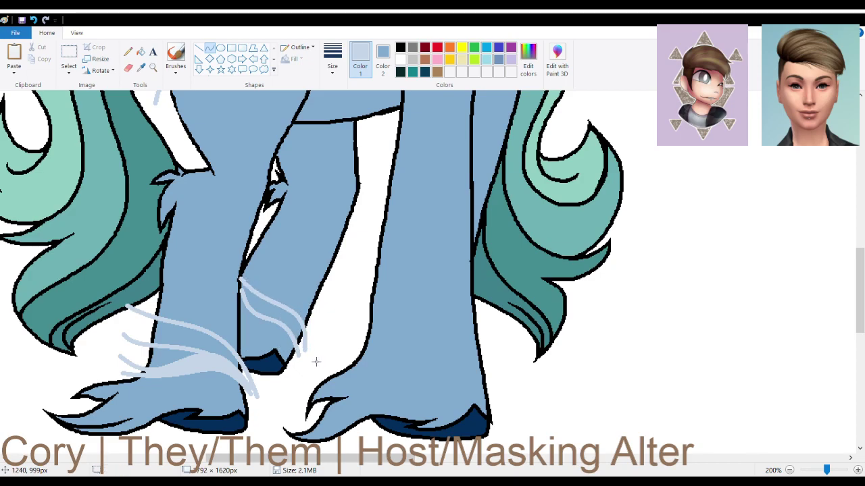
click(141, 51)
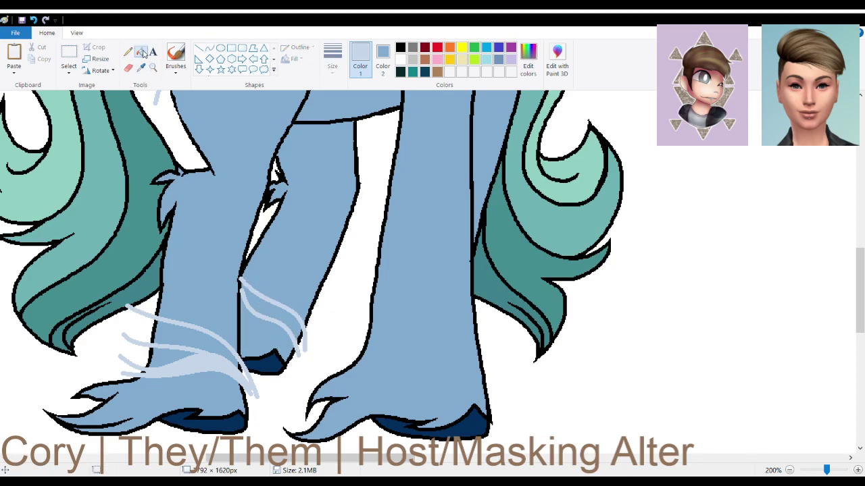
click(256, 301)
Add a thin pale blue curved stripe below the filled band on the far hind leg.
click(210, 47)
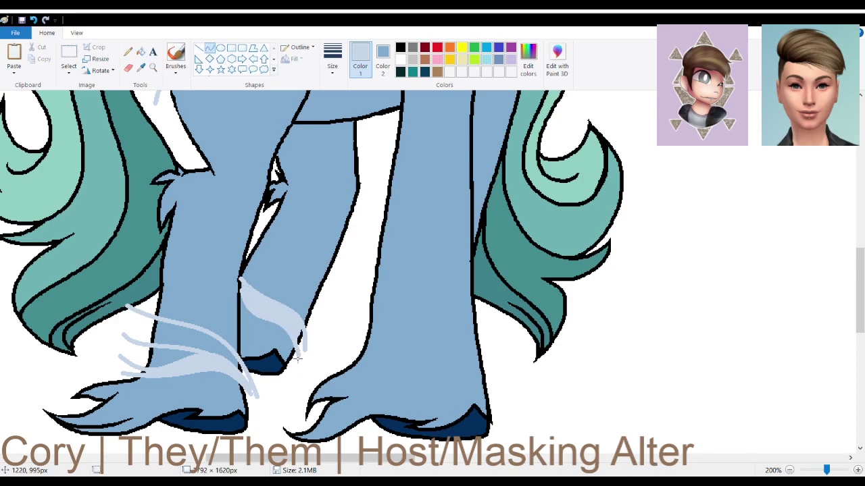
drag(297, 348, 273, 320)
drag(247, 338, 244, 343)
click(308, 382)
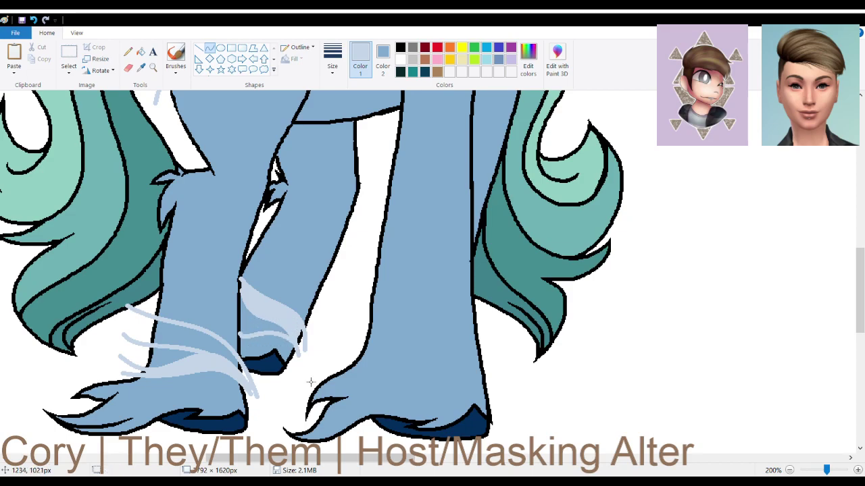
Draw a thin pale blue curved stripe across the far hind leg above the filled band.
drag(299, 325, 248, 254)
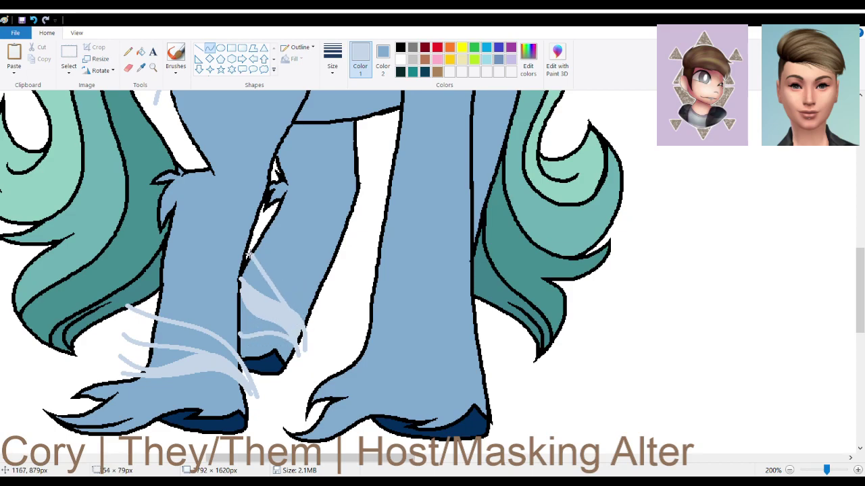
drag(293, 315, 238, 303)
click(238, 304)
Draw two arching pale blue curves across the near front leg above the hoof and fill between them as a band.
scroll(427, 307, up, 5)
scroll(427, 306, down, 5)
scroll(427, 307, up, 5)
scroll(427, 306, down, 6)
scroll(427, 307, down, 3)
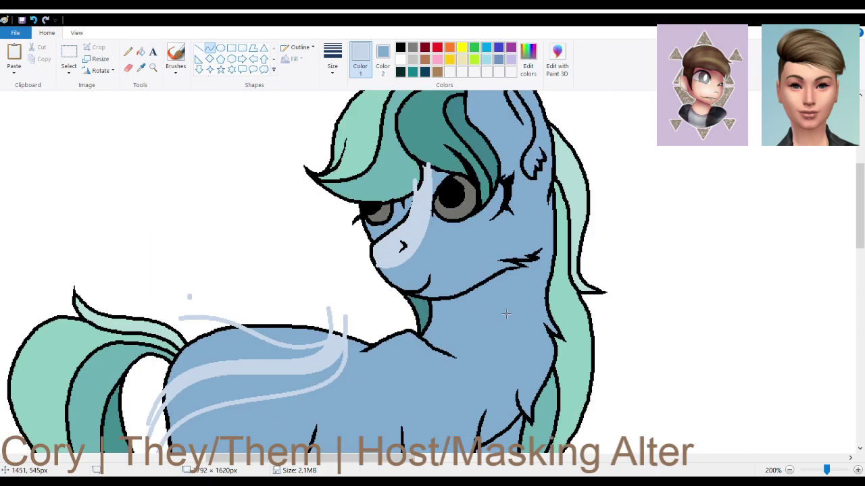
scroll(503, 308, up, 3)
scroll(504, 307, down, 3)
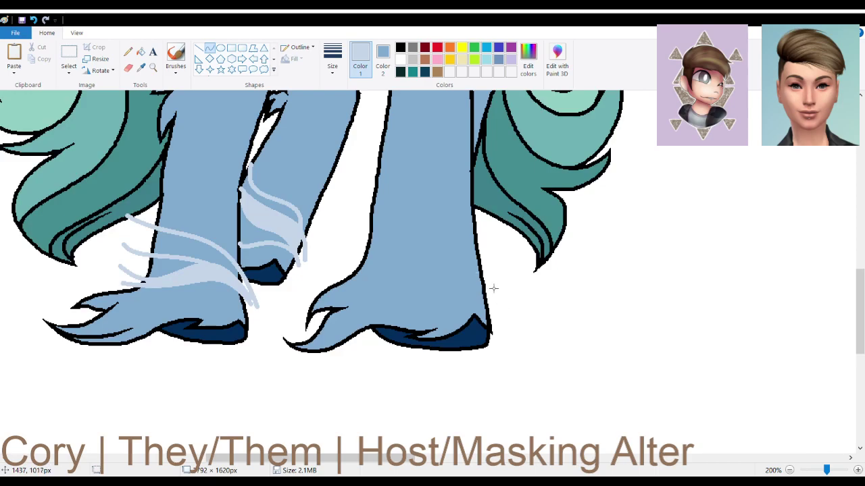
drag(495, 289, 329, 369)
mouse_move(399, 336)
mouse_down()
mouse_move(400, 230)
mouse_move(391, 328)
mouse_up()
drag(488, 272, 311, 370)
drag(438, 290, 426, 229)
drag(382, 289, 388, 318)
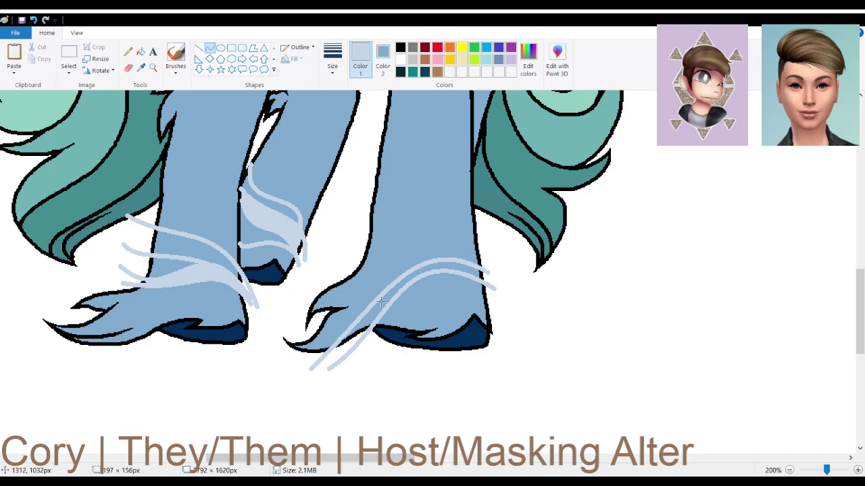
click(140, 52)
click(370, 316)
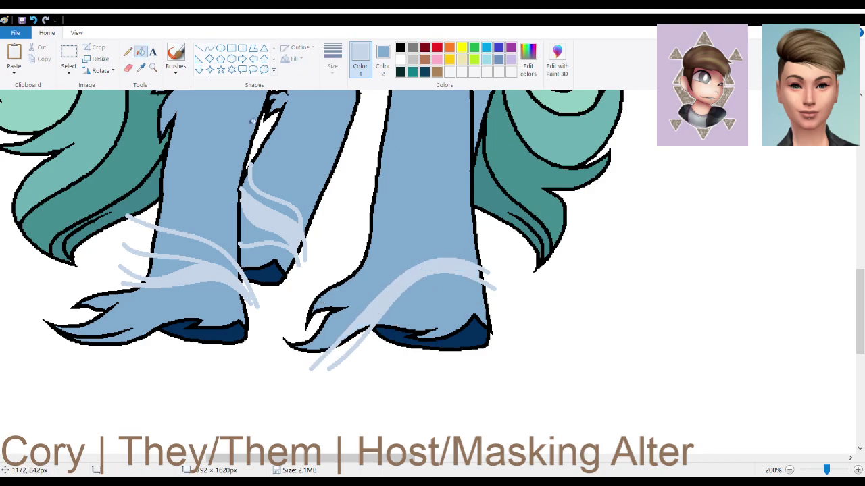
Add a thin pale blue wavy stripe below the filled band on the near front leg.
click(199, 48)
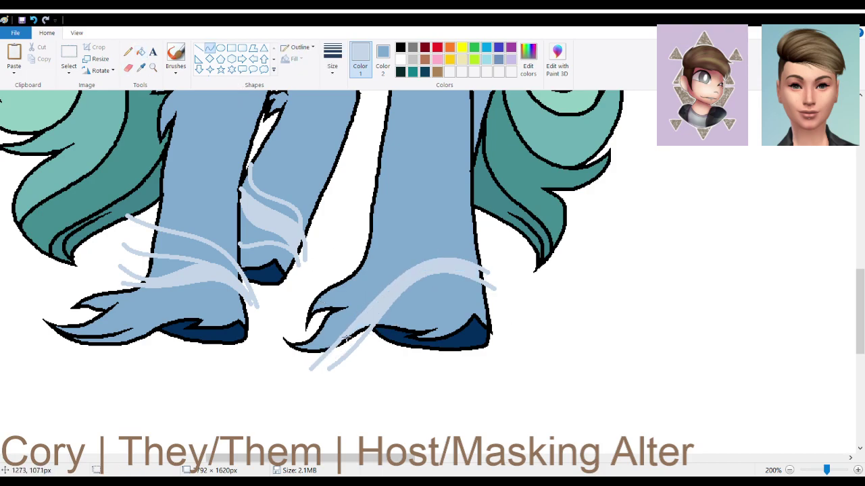
click(209, 48)
drag(495, 297, 372, 326)
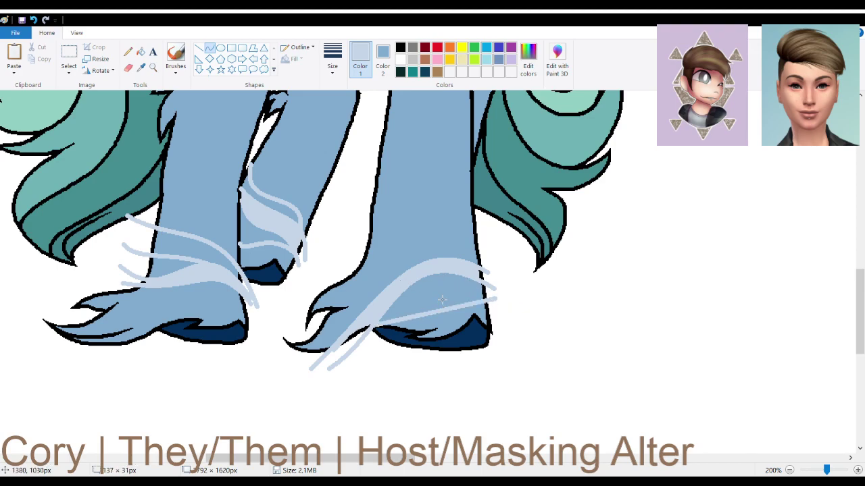
drag(465, 306, 420, 265)
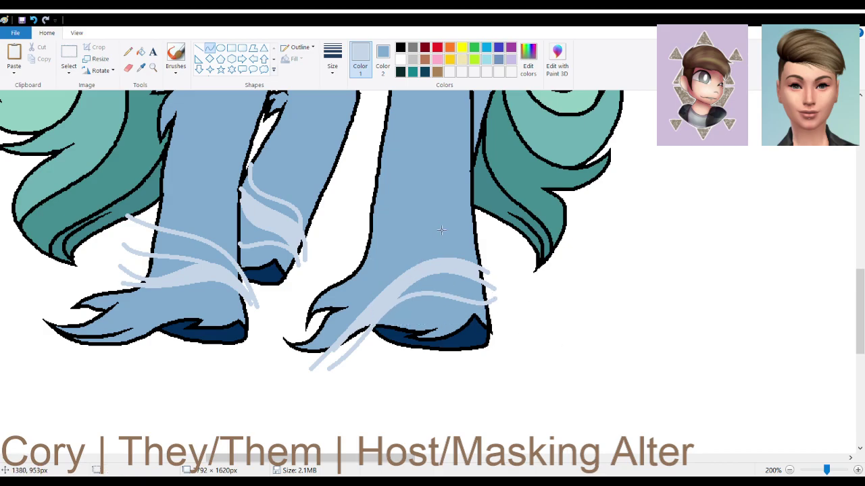
Sample the slightly darker pale blue from the muzzle marking of the small teal-haired reference pony as the drawing colour.
scroll(378, 324, up, 5)
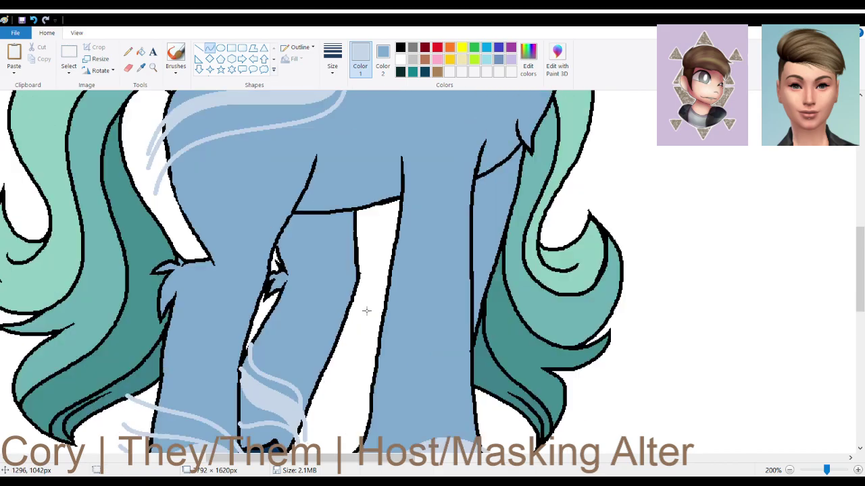
scroll(365, 309, down, 8)
scroll(365, 309, up, 10)
scroll(366, 311, down, 12)
scroll(366, 311, up, 5)
drag(384, 458, 179, 460)
scroll(293, 293, down, 8)
scroll(294, 294, up, 4)
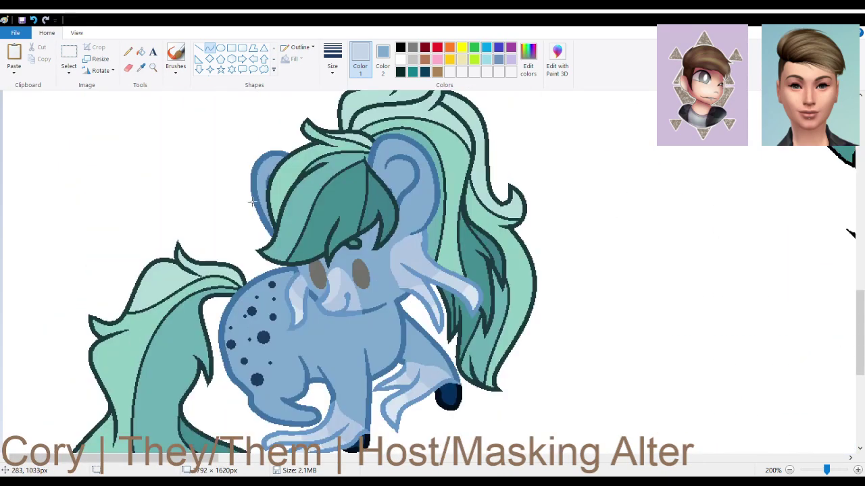
click(141, 67)
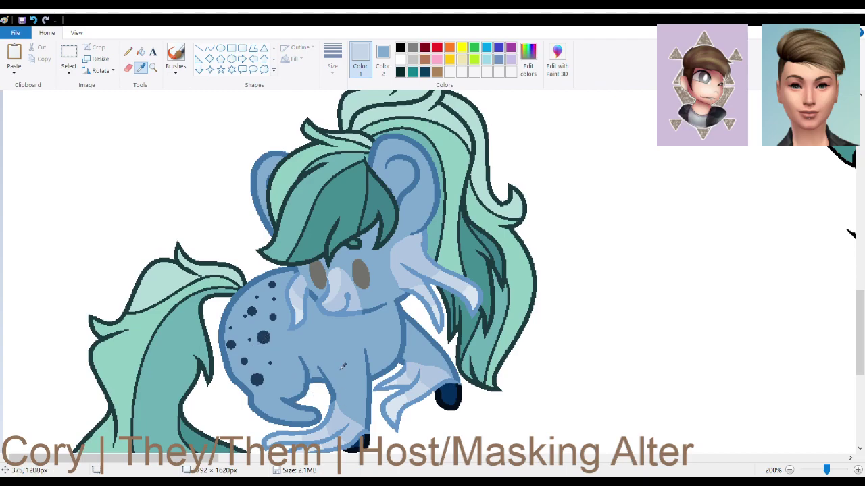
scroll(342, 365, down, 2)
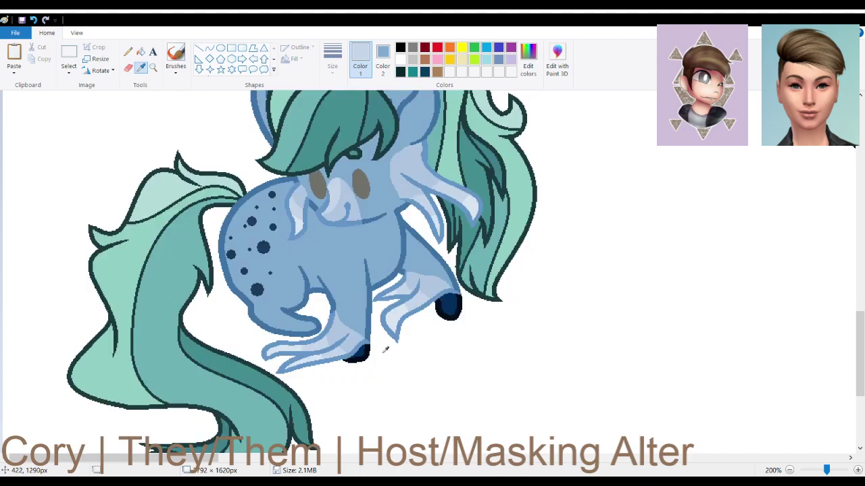
click(350, 187)
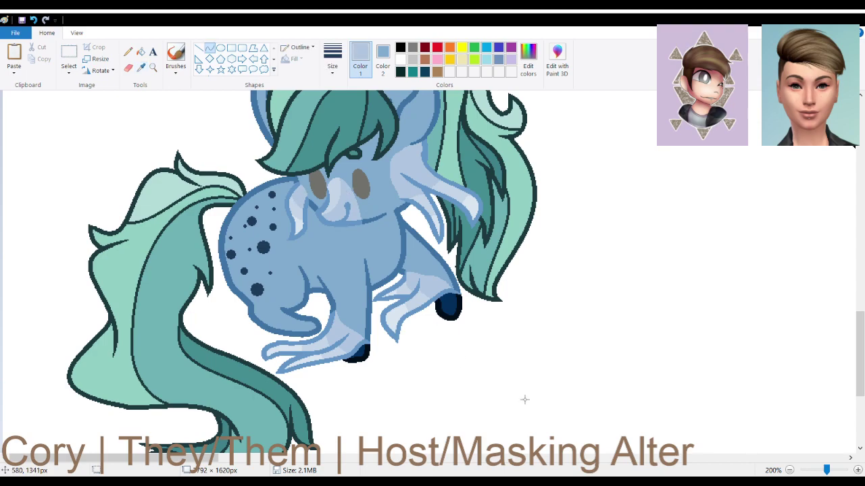
Choose a thinner line and draw a darker pale blue curve along the lower edge of the near hind leg's filled band.
scroll(517, 391, up, 2)
drag(207, 457, 367, 457)
scroll(420, 381, up, 3)
scroll(420, 381, down, 2)
scroll(420, 381, up, 2)
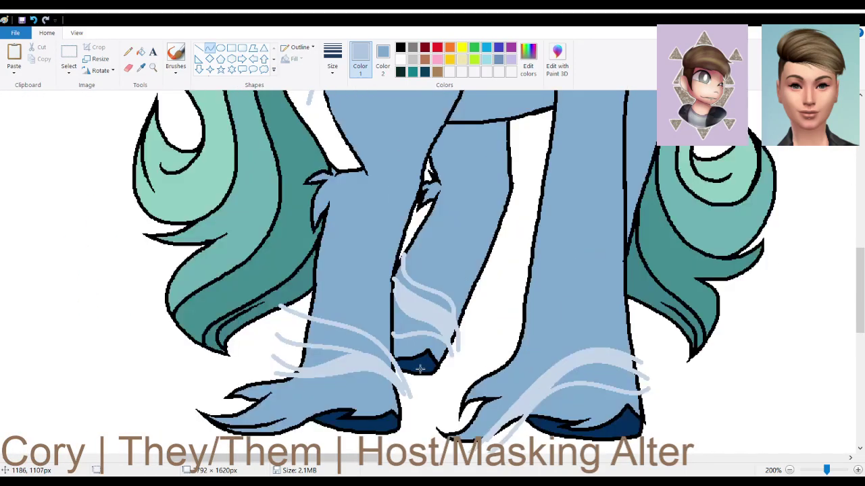
scroll(415, 360, down, 2)
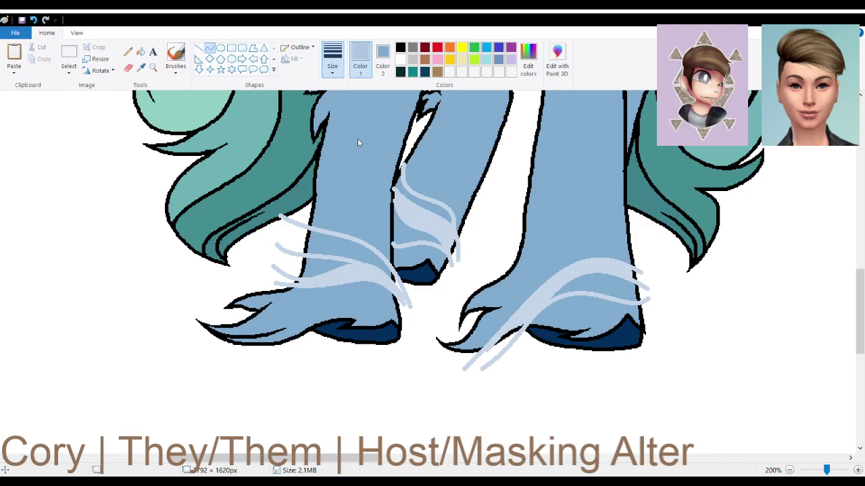
drag(404, 308, 273, 289)
drag(355, 297, 365, 264)
click(330, 302)
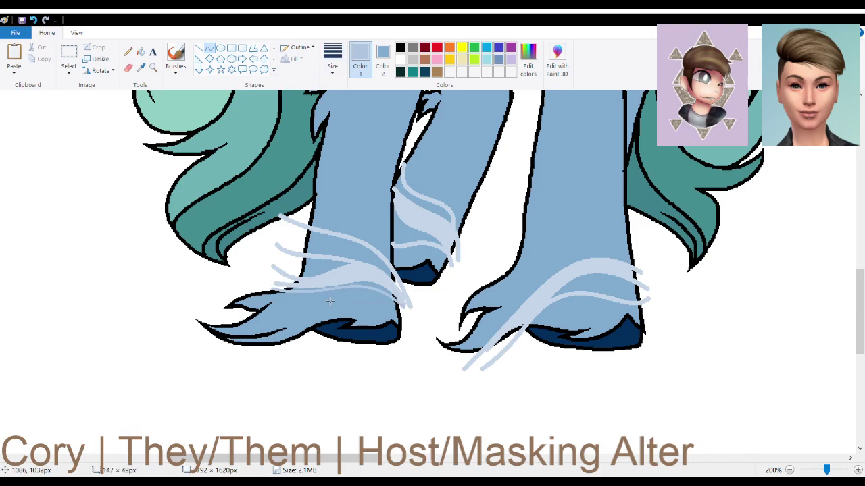
drag(330, 301, 332, 316)
click(407, 361)
Draw a thin darker pale blue curve between the two upper stripes on the near hind leg.
drag(410, 310, 278, 235)
mouse_move(359, 283)
mouse_down()
mouse_move(364, 253)
mouse_move(370, 277)
mouse_up()
click(435, 324)
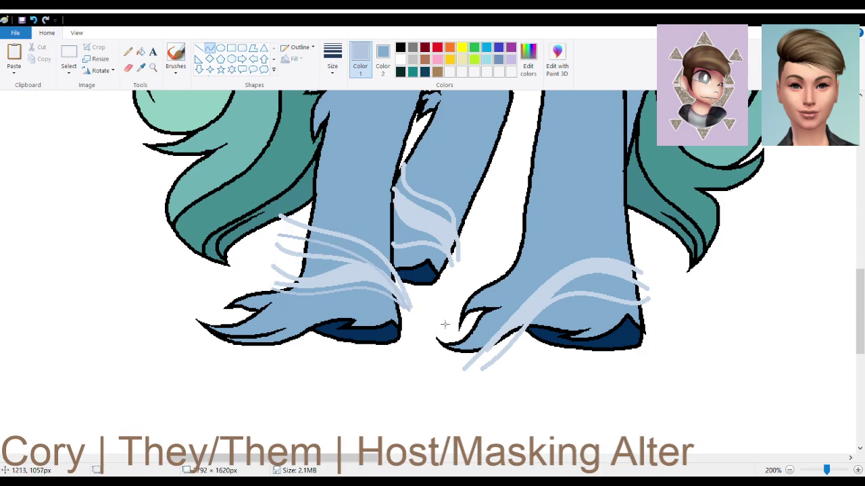
Draw two thin darker pale blue curves on the far hind leg, one below the filled band and one above the top stripe.
scroll(445, 324, up, 1)
drag(454, 355, 434, 324)
click(464, 382)
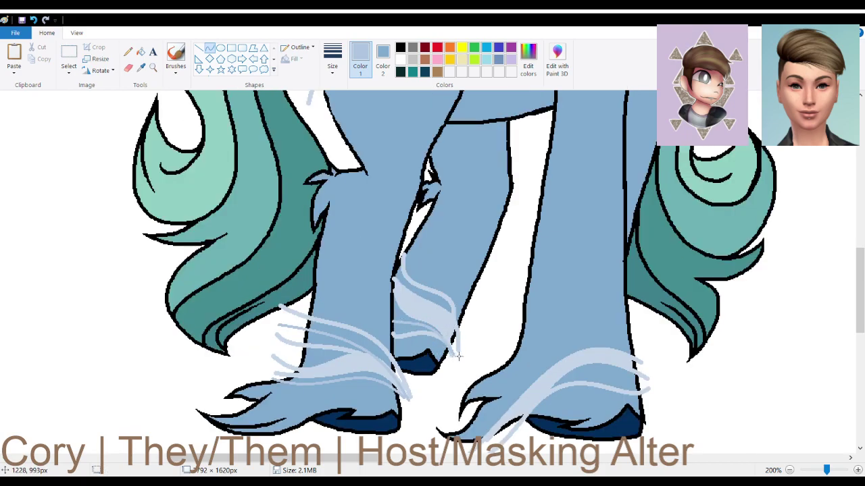
drag(464, 327, 406, 248)
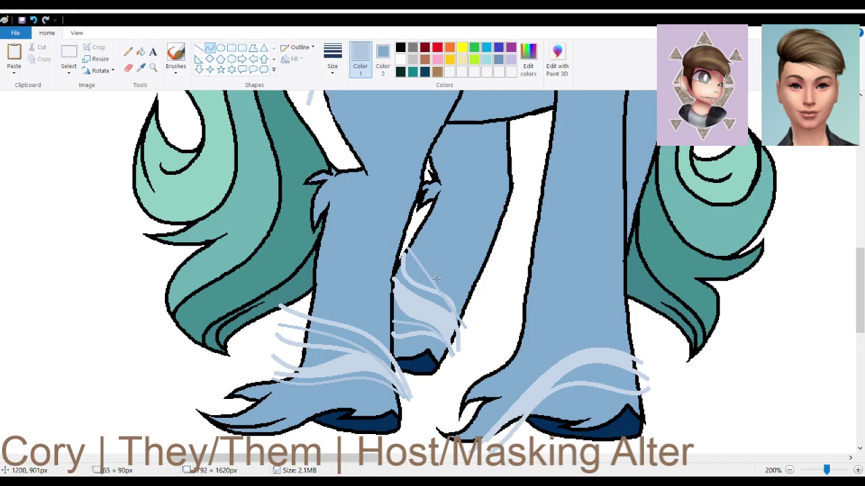
click(545, 316)
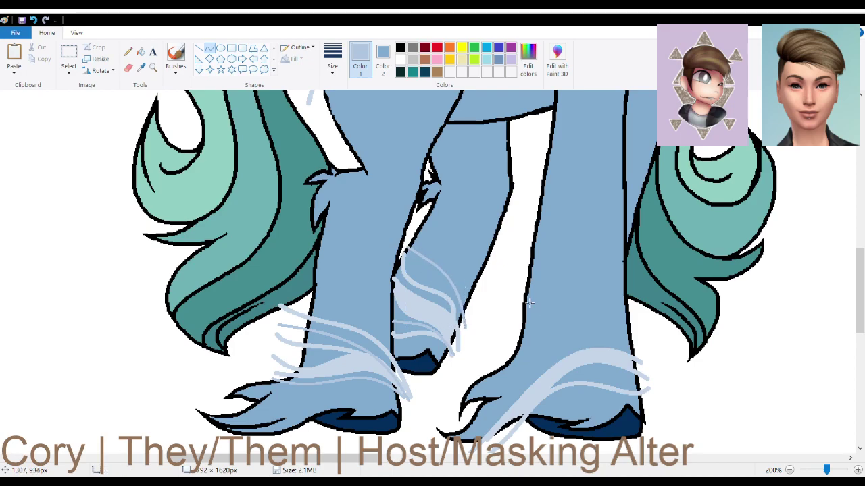
Draw two thin darker pale blue curves on the body, one below the flank's filled band and one along the back.
scroll(530, 303, up, 5)
drag(506, 240, 301, 342)
mouse_move(435, 272)
mouse_down()
mouse_move(449, 326)
mouse_move(435, 265)
mouse_up()
mouse_move(477, 242)
mouse_down()
mouse_move(408, 233)
mouse_move(448, 256)
mouse_move(410, 249)
mouse_move(390, 258)
mouse_move(417, 248)
mouse_up()
click(361, 255)
Draw a darker pale blue curve from the near eye around the muzzle and fill between it and the face marking.
scroll(627, 289, down, 3)
scroll(627, 289, up, 5)
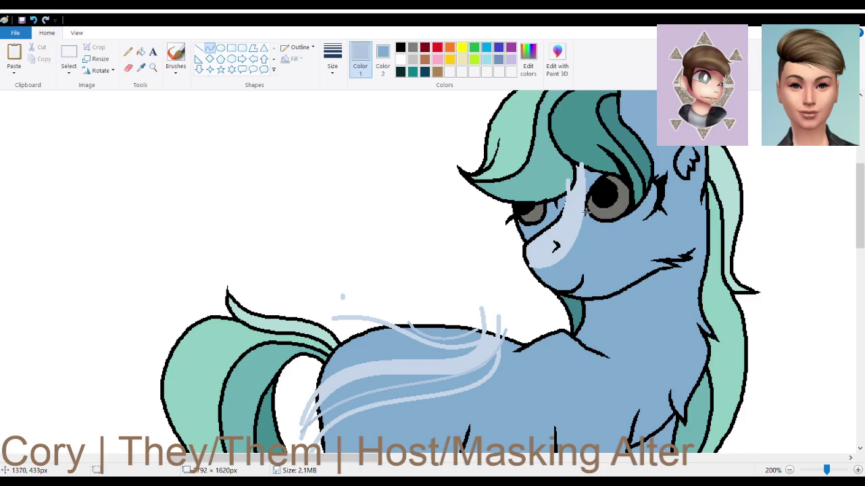
mouse_move(586, 212)
mouse_down()
mouse_move(560, 289)
mouse_move(533, 280)
mouse_up()
mouse_move(567, 253)
mouse_down()
mouse_move(585, 255)
mouse_move(572, 291)
mouse_up()
click(629, 324)
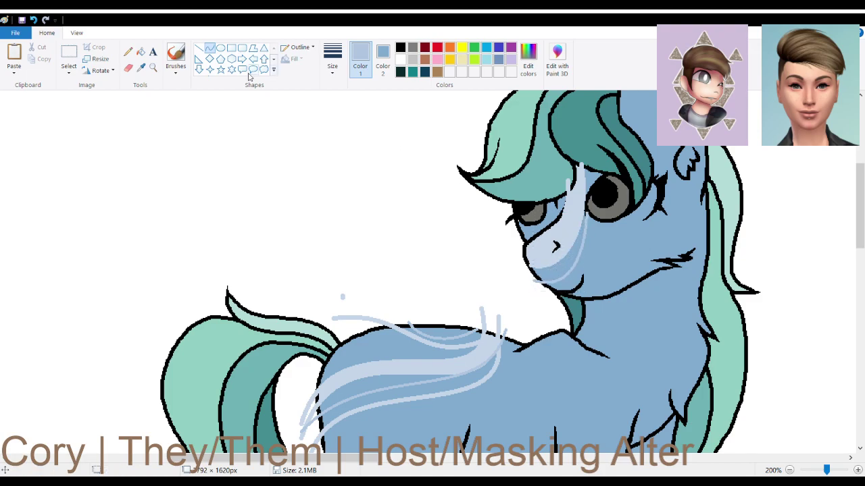
click(140, 51)
click(541, 271)
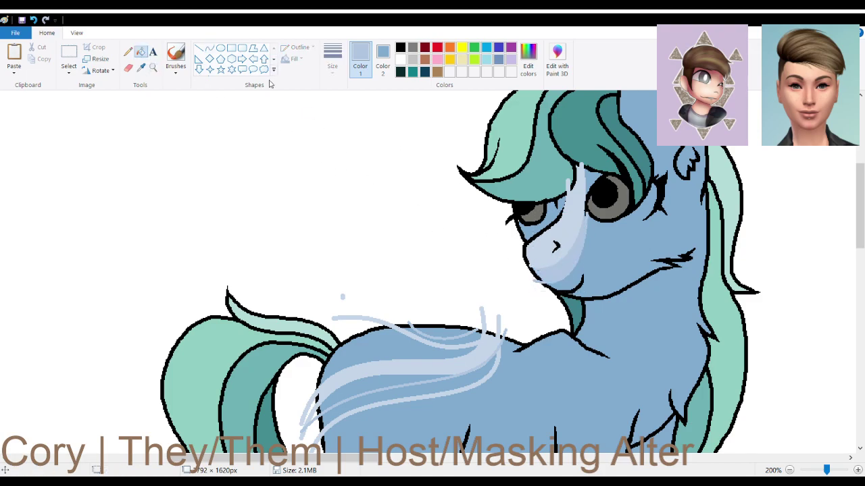
click(208, 48)
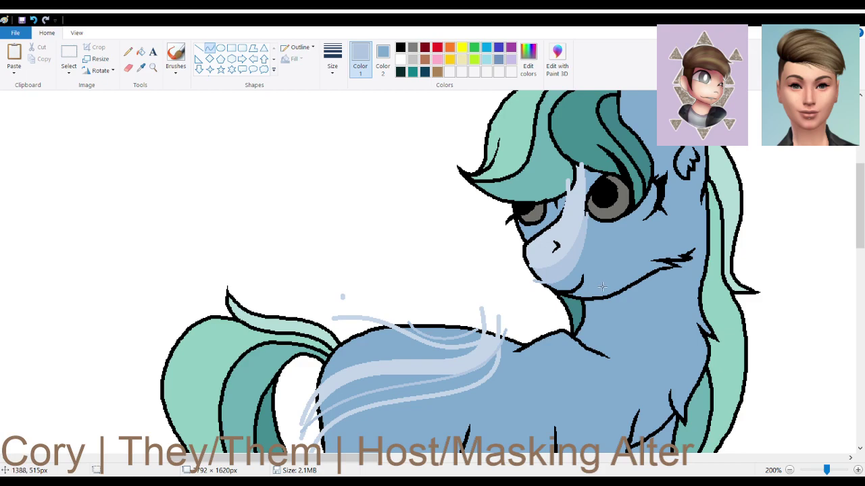
Draw two thin darker pale blue curves on the near front leg, one below the filled band and one above it.
scroll(602, 287, down, 8)
scroll(608, 289, down, 1)
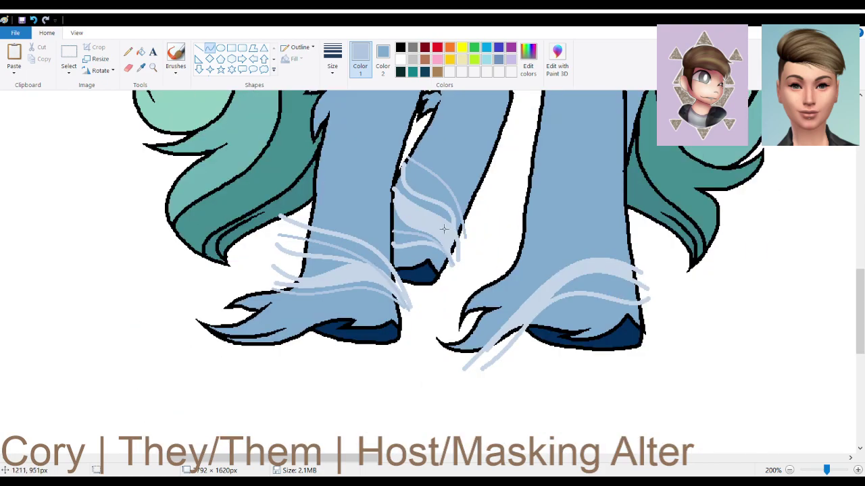
drag(649, 295, 626, 283)
drag(490, 356, 493, 370)
drag(574, 287, 581, 265)
drag(544, 289, 523, 293)
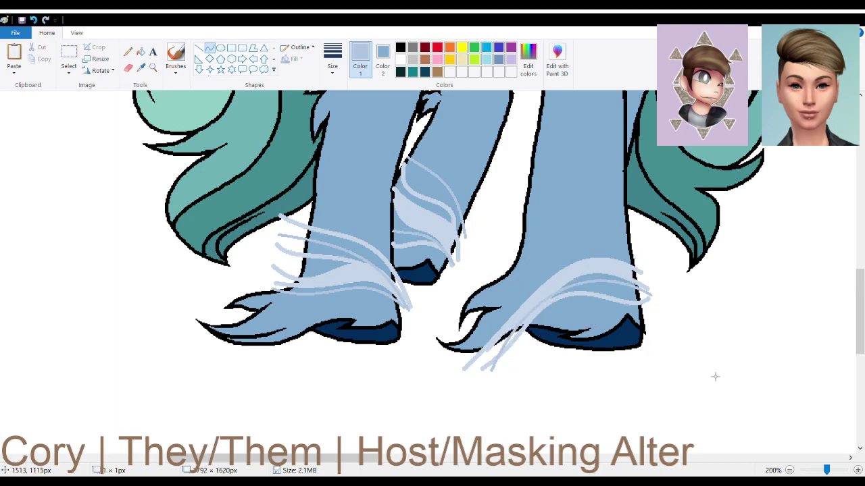
drag(638, 256, 451, 366)
drag(580, 288, 585, 223)
drag(540, 271, 523, 287)
click(674, 397)
Sample the lightest blue from the tip of the reference pony's long cheek fin as the drawing colour.
drag(348, 457, 187, 457)
scroll(177, 219, down, 1)
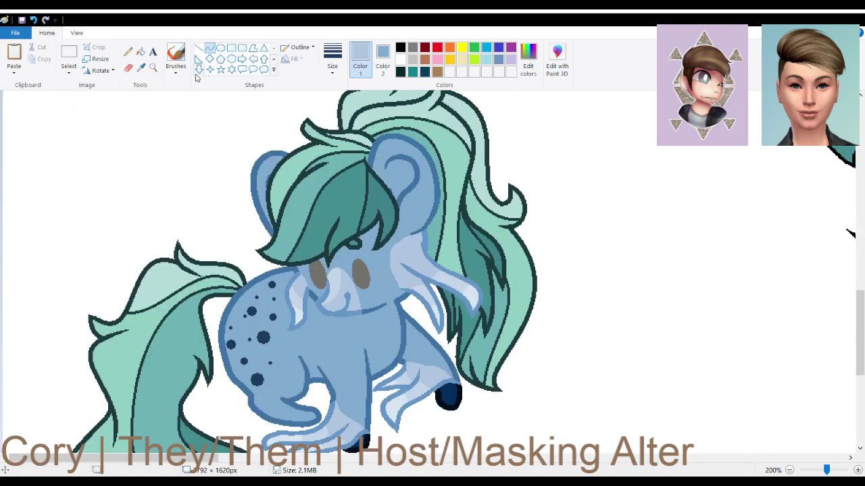
click(141, 67)
click(476, 292)
scroll(655, 344, up, 6)
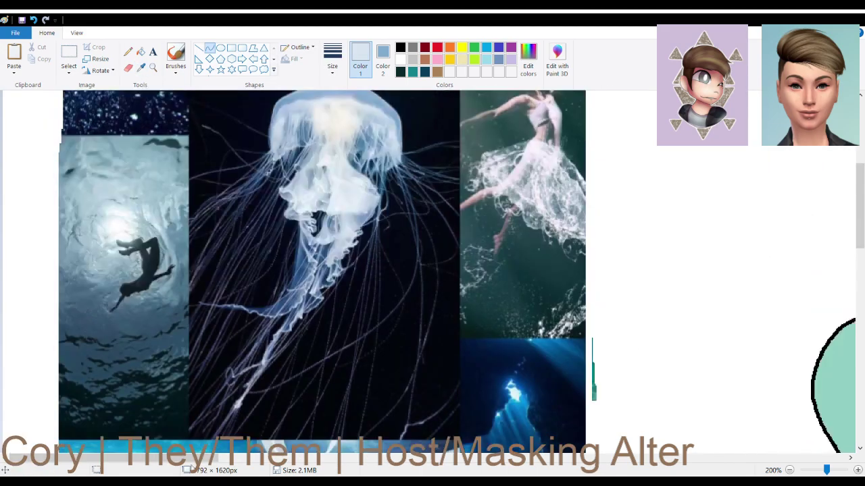
scroll(376, 433, right, 8)
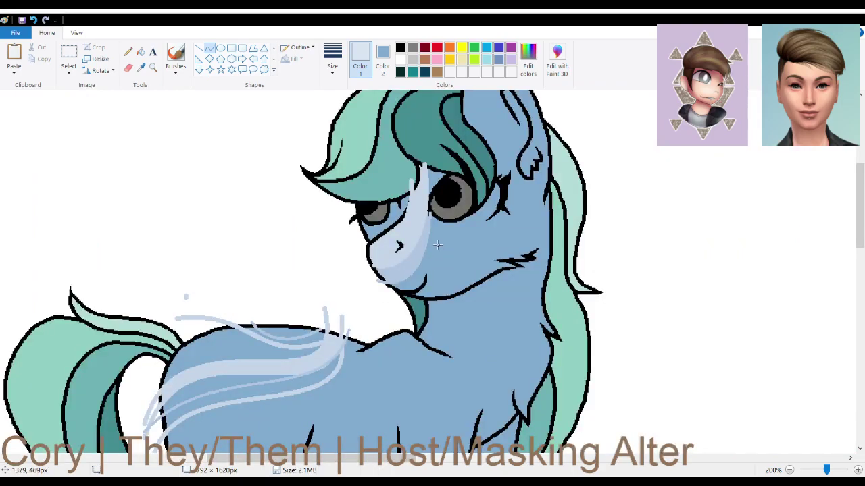
scroll(304, 270, down, 3)
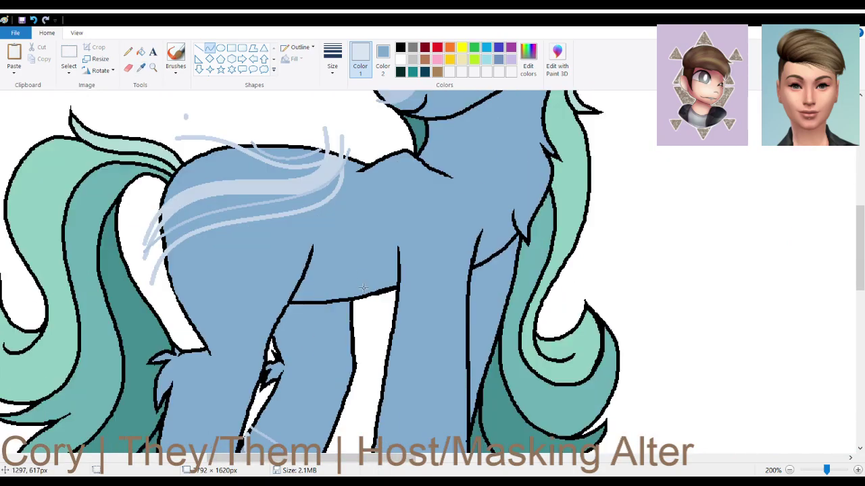
scroll(283, 262, down, 12)
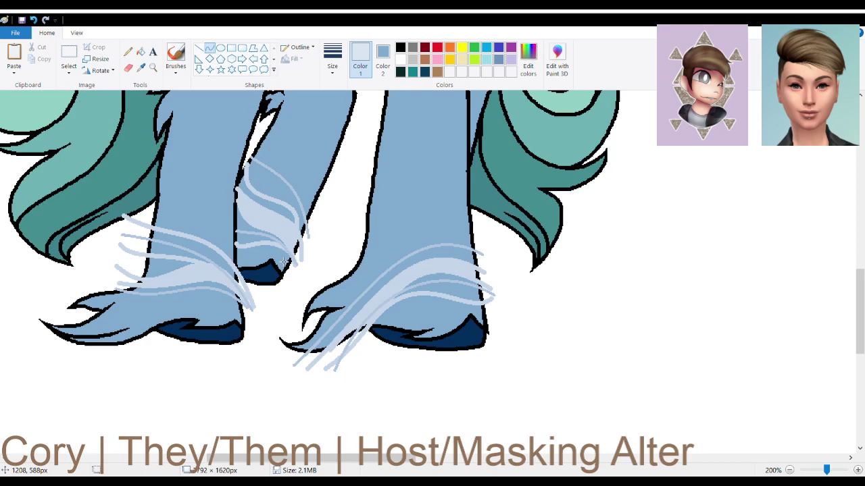
Sample the dark navy from the reference pony's rump spots as the drawing colour and return to the long-haired pony.
scroll(276, 326, down, 8)
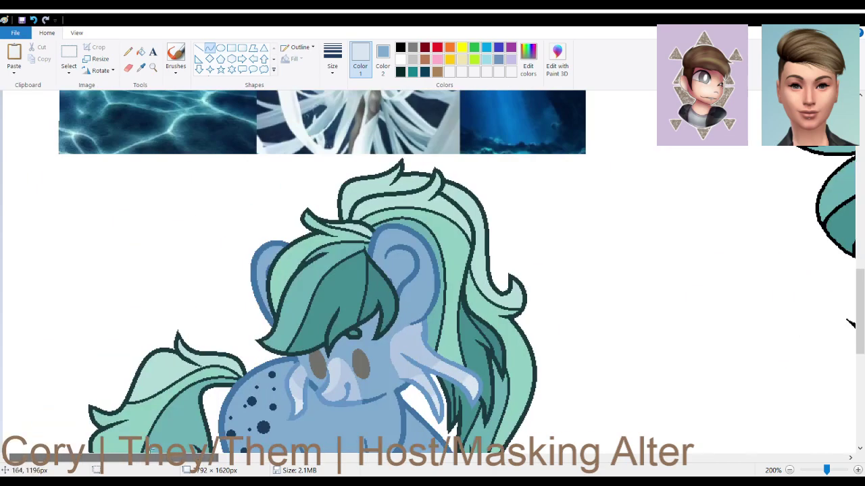
click(142, 70)
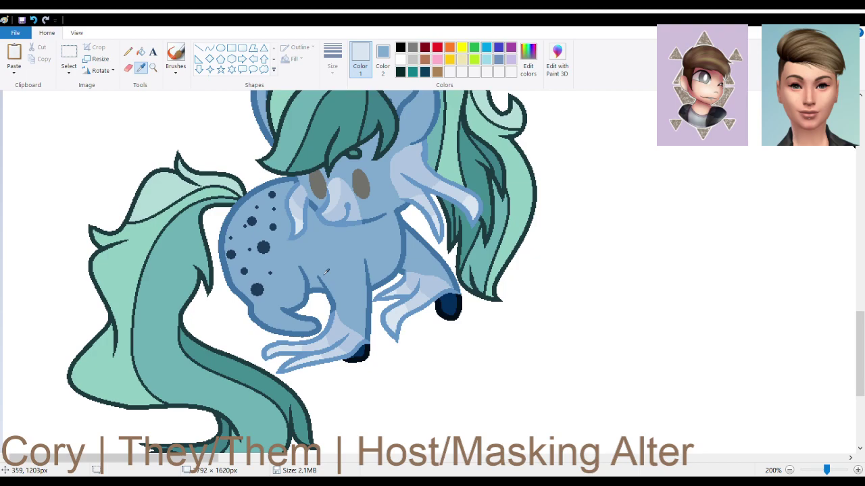
click(265, 248)
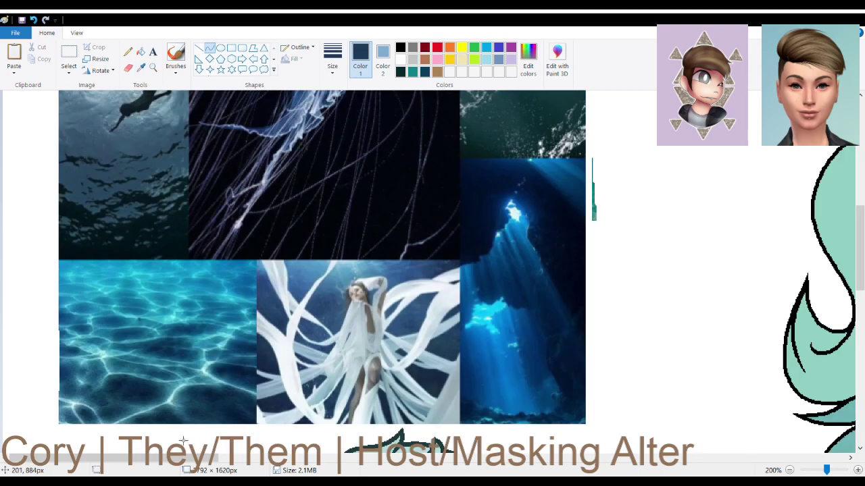
drag(237, 459, 393, 459)
scroll(503, 324, up, 3)
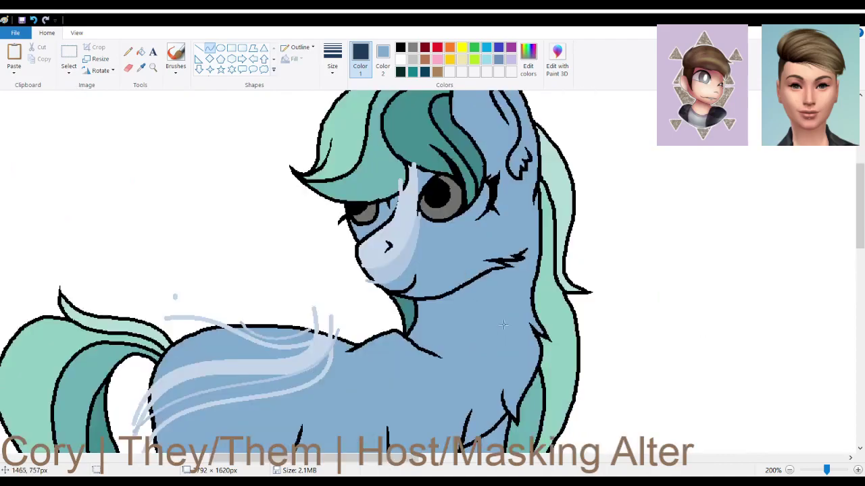
Draw a navy curve from the near eye around the muzzle and fill the area between it and the face marking navy.
mouse_move(418, 211)
mouse_down()
mouse_move(419, 301)
mouse_move(391, 298)
mouse_up()
drag(413, 243, 427, 288)
click(140, 51)
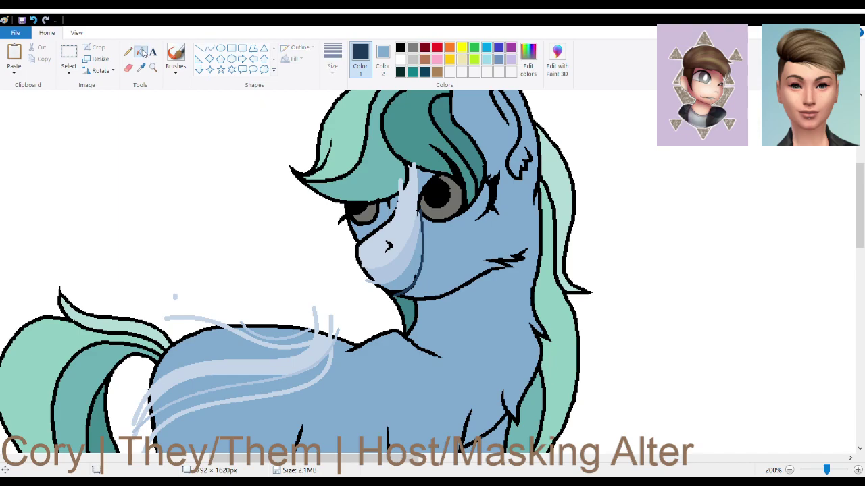
click(405, 267)
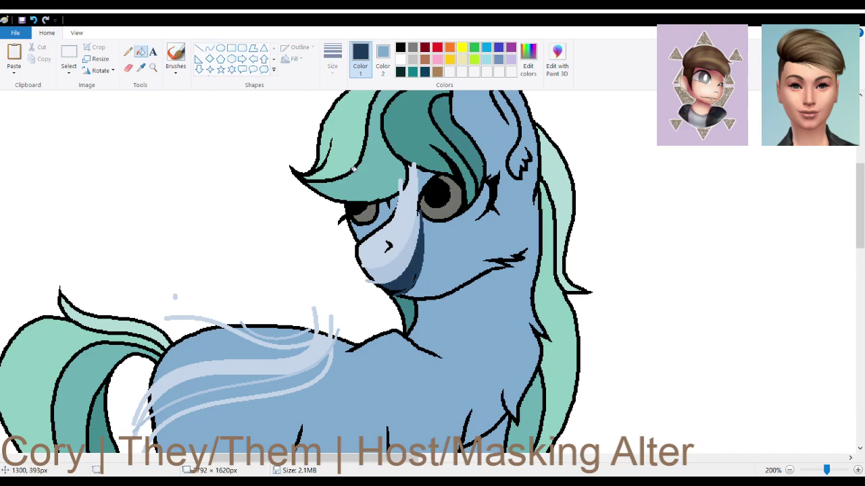
Draw a navy curve along the upper rump and back, above the filled pale blue band.
click(210, 48)
scroll(308, 245, down, 3)
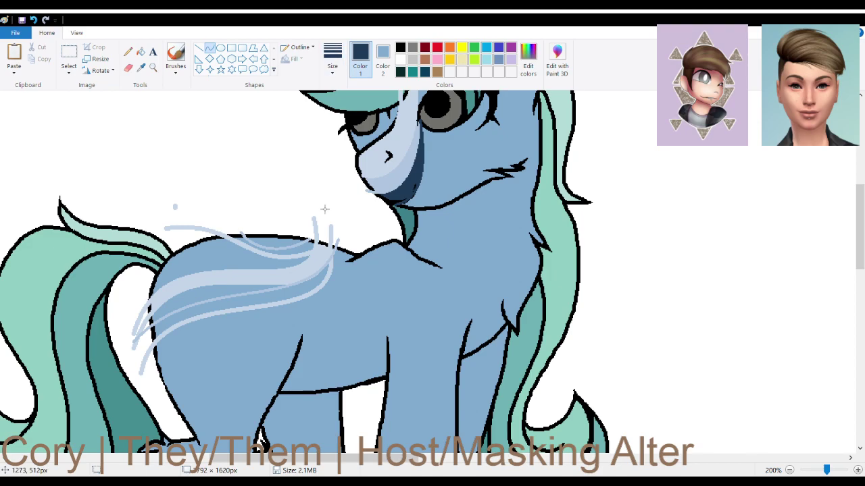
drag(324, 224, 135, 271)
mouse_move(235, 260)
mouse_down()
mouse_move(244, 294)
mouse_move(193, 233)
mouse_up()
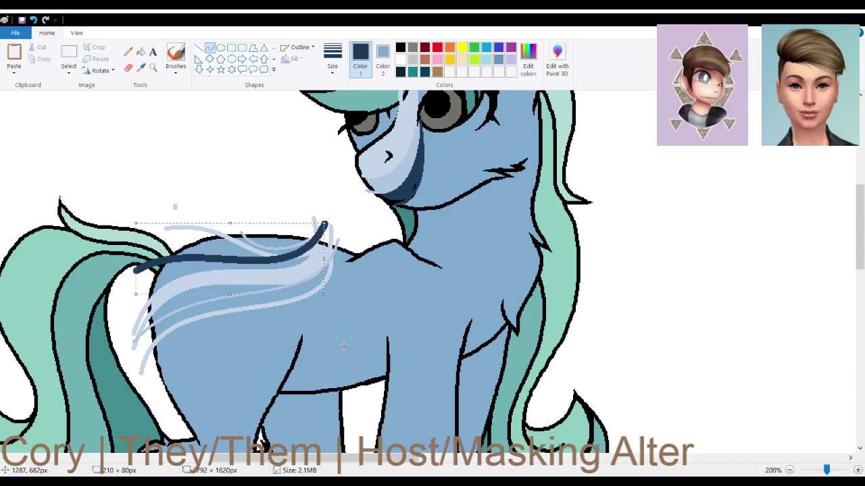
Draw a navy curve across the lower part of each hind leg, following the pale blue markings.
scroll(327, 260, down, 3)
scroll(327, 260, down, 2)
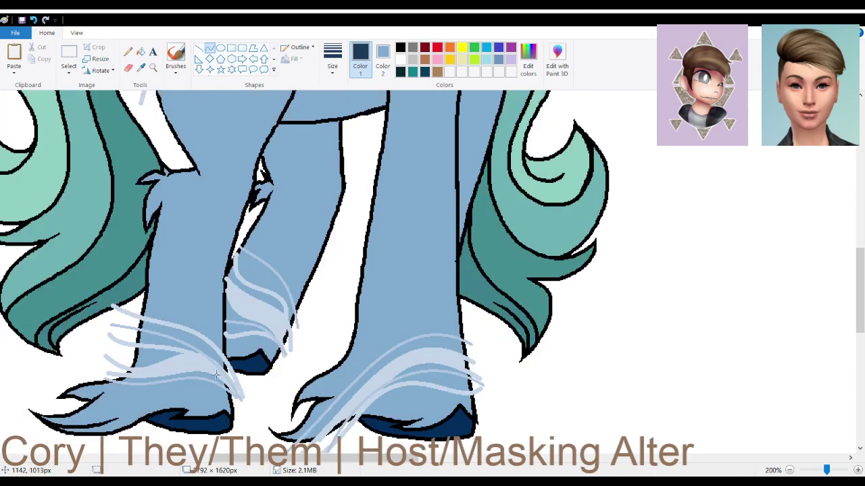
mouse_move(247, 402)
mouse_down()
mouse_move(220, 337)
mouse_move(122, 293)
mouse_up()
mouse_move(198, 360)
mouse_down()
mouse_move(210, 337)
mouse_move(206, 308)
mouse_move(209, 314)
mouse_up()
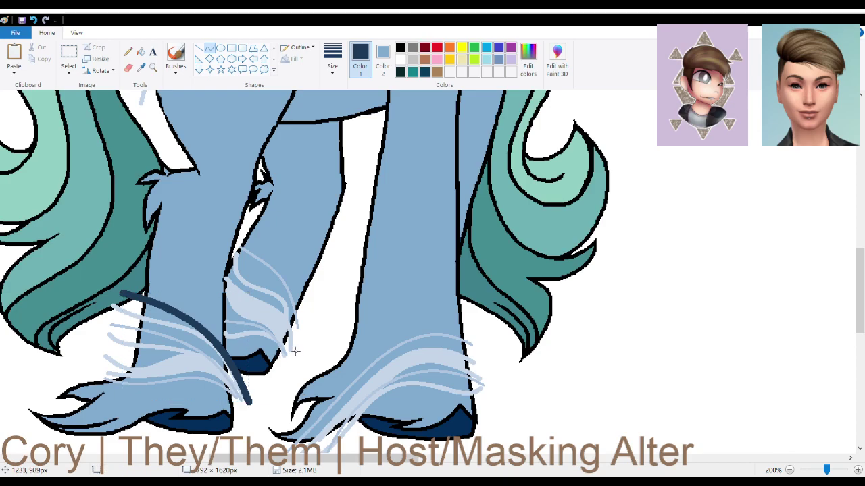
drag(293, 363, 235, 249)
drag(260, 326, 217, 323)
Draw a navy curve just above the near front hoof, below the pale blue bands.
scroll(355, 321, down, 3)
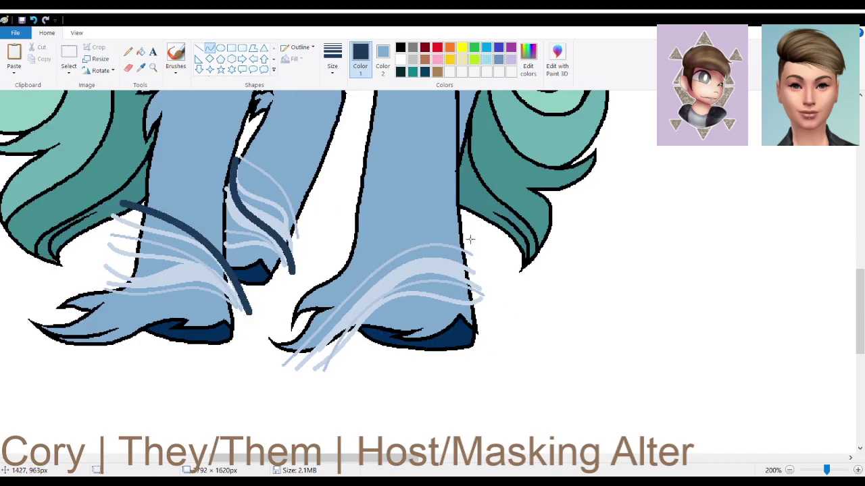
drag(491, 300, 383, 279)
click(382, 278)
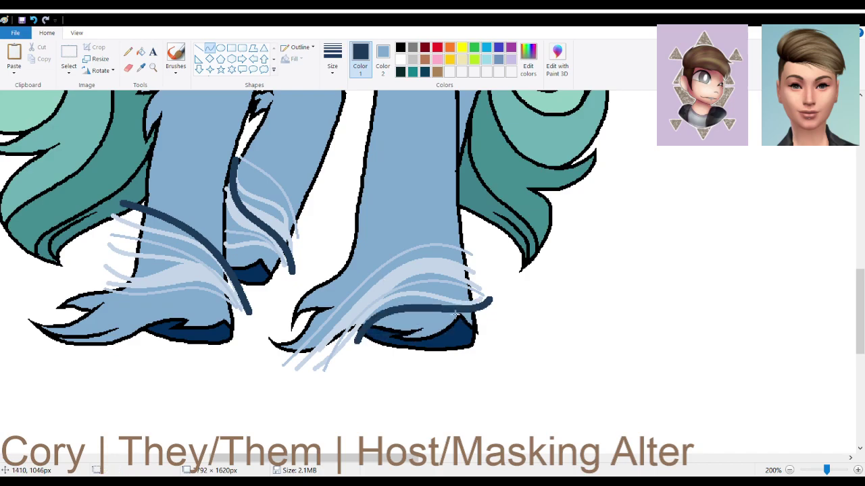
Paste the copied canvas over the drawing to cover the marking strokes that run outside the pony's outline.
scroll(372, 281, up, 15)
scroll(370, 282, down, 5)
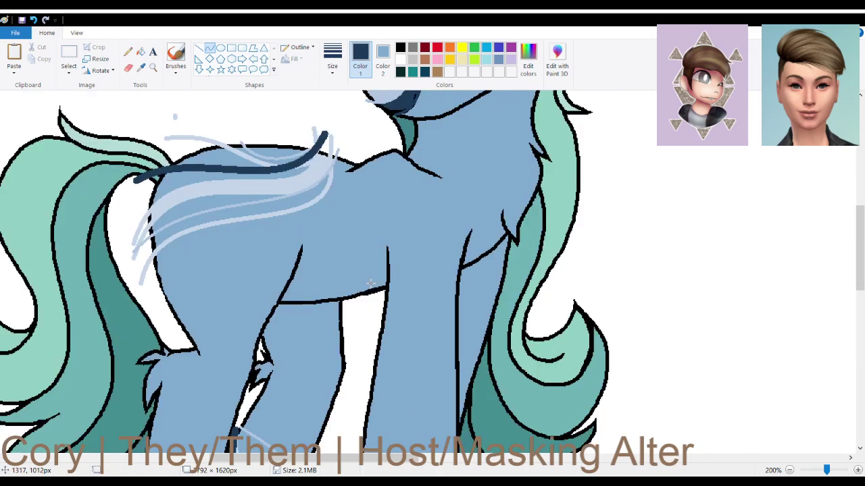
scroll(473, 318, up, 8)
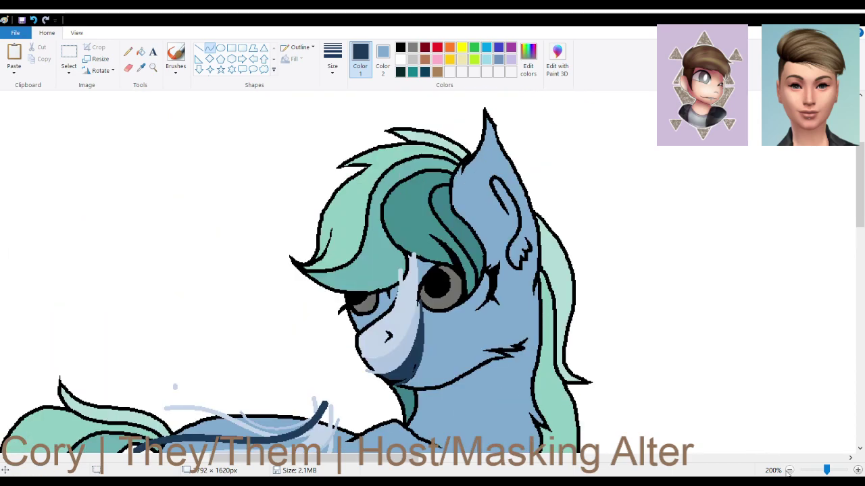
click(789, 470)
click(789, 471)
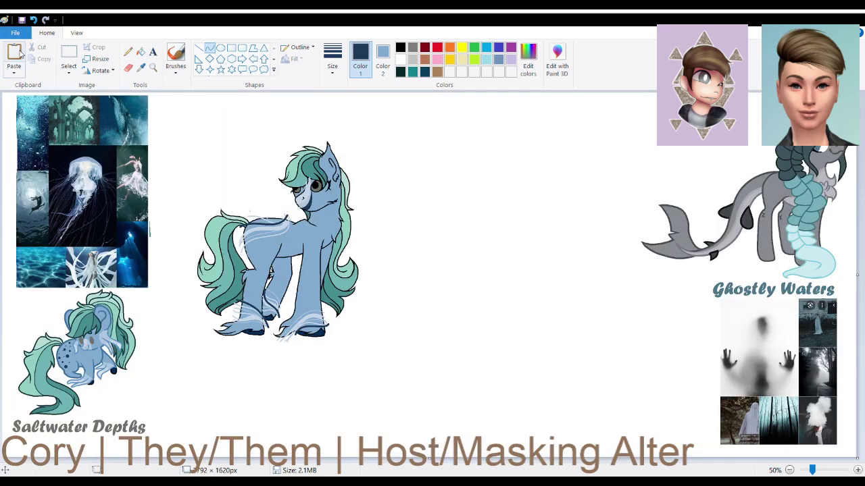
key(ctrl+a)
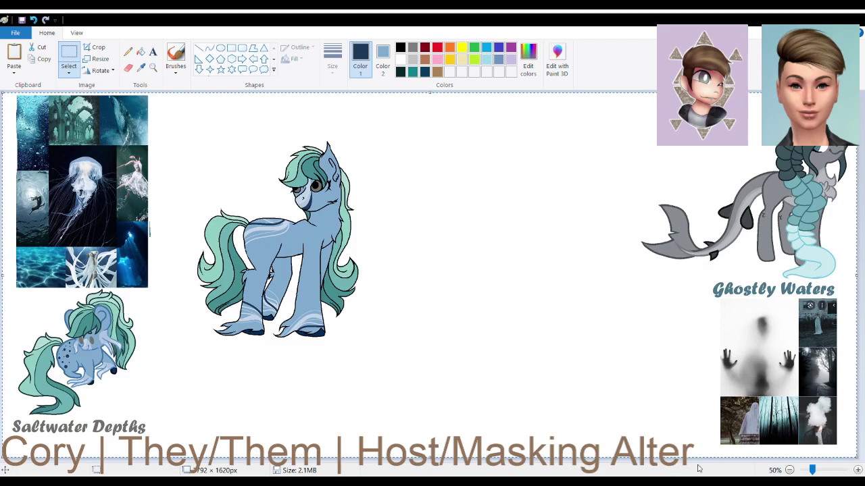
Sample the pony's body blue and fill the navy muzzle patch with it.
click(858, 471)
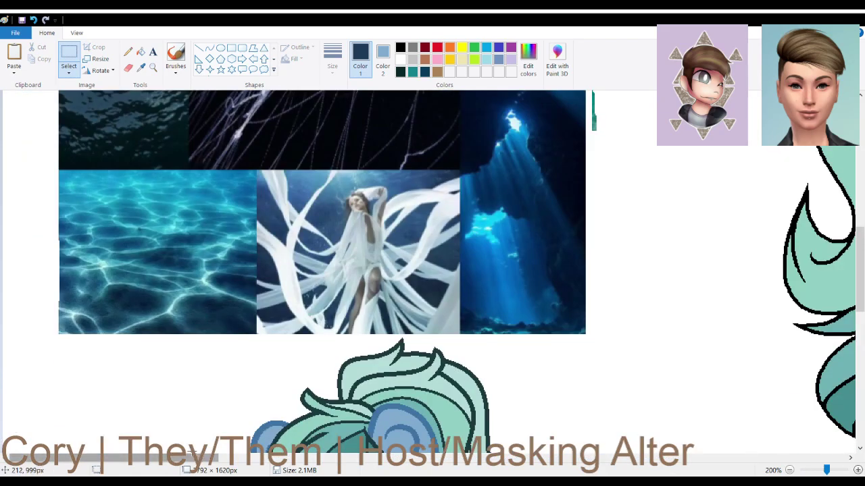
click(858, 471)
scroll(433, 270, down, 10)
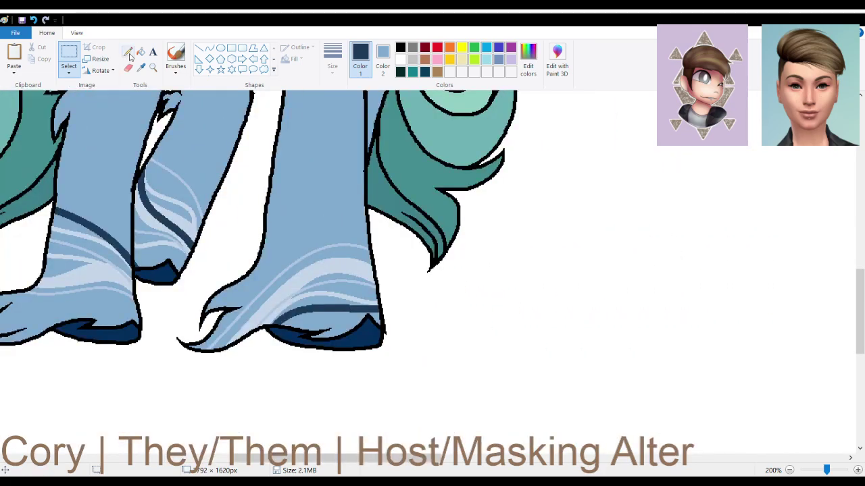
click(141, 52)
click(141, 68)
click(143, 261)
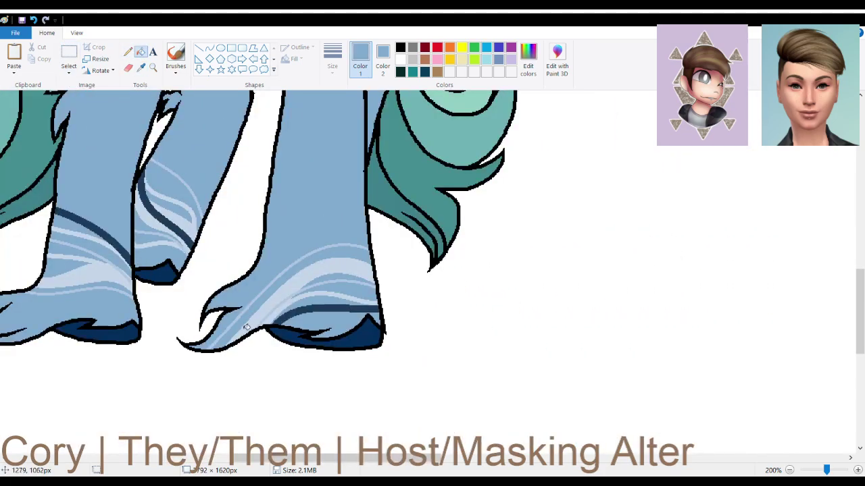
scroll(245, 332, up, 6)
scroll(264, 335, down, 3)
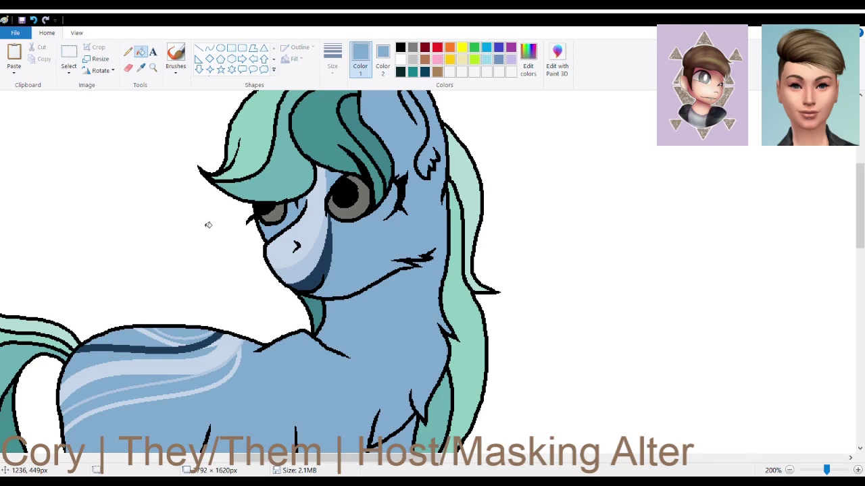
click(327, 270)
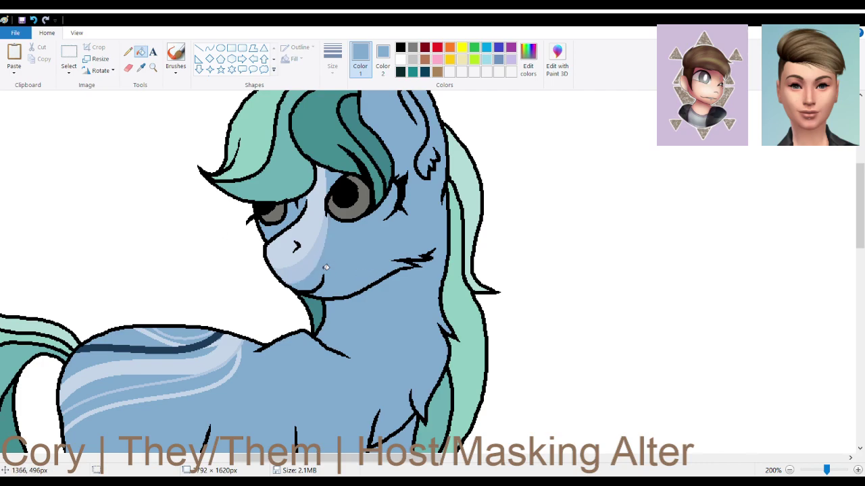
Outline the white of the far eye with a white pencil line and fill it white.
click(129, 53)
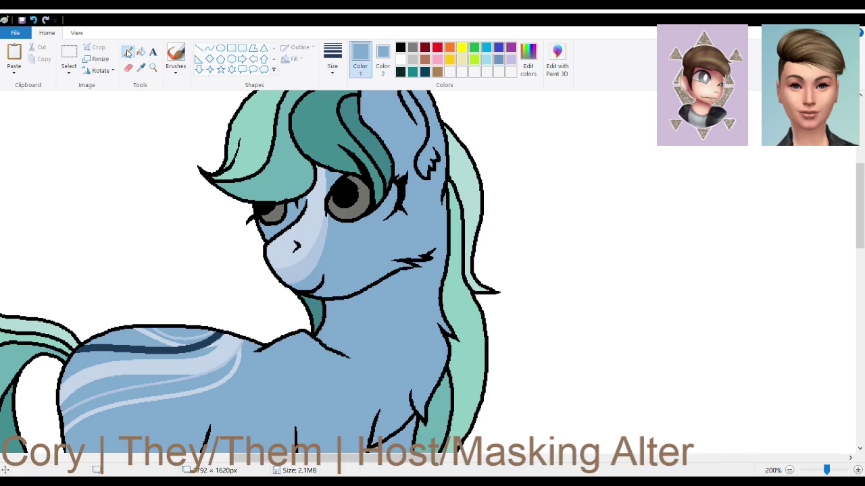
click(399, 59)
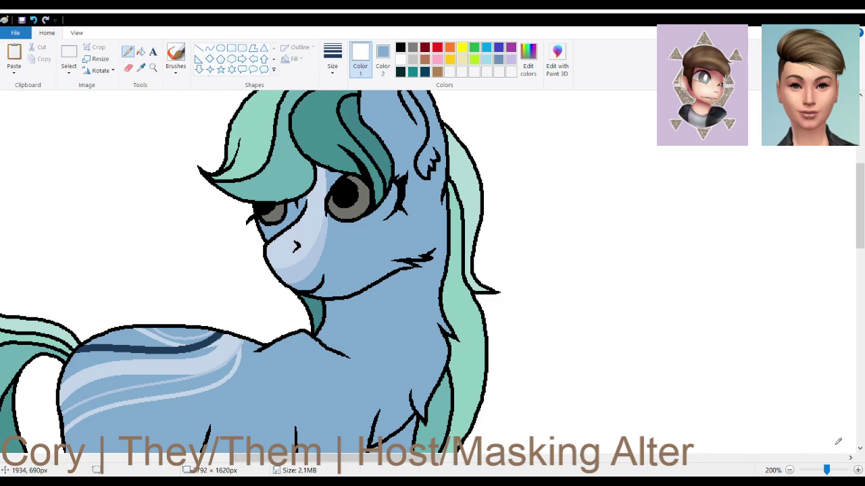
scroll(352, 289, up, 1)
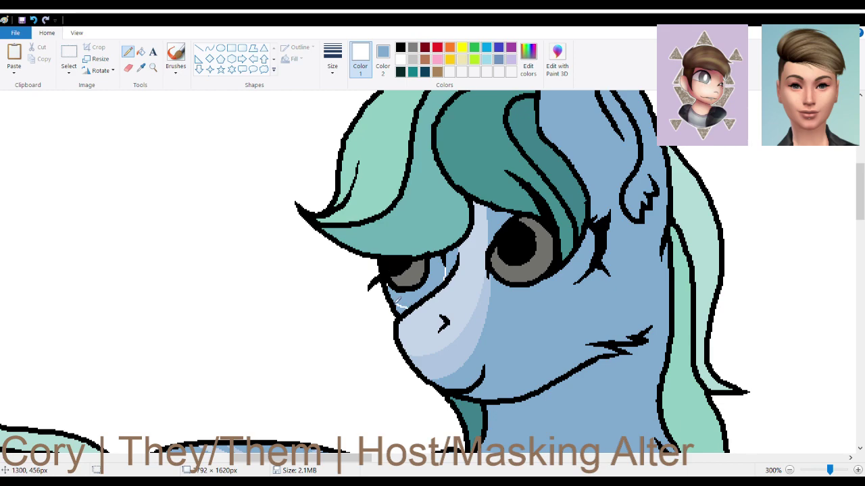
click(141, 52)
click(403, 295)
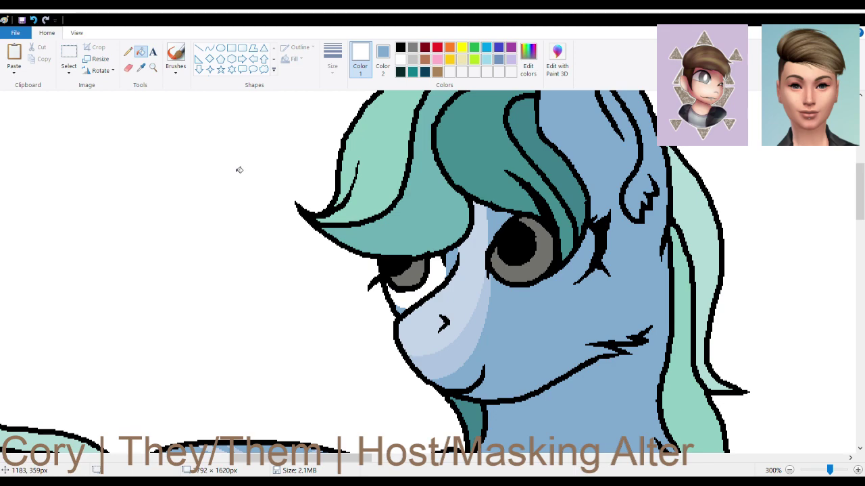
Outline the white of the near eye beneath the iris, fill it white and touch up its edge.
click(127, 51)
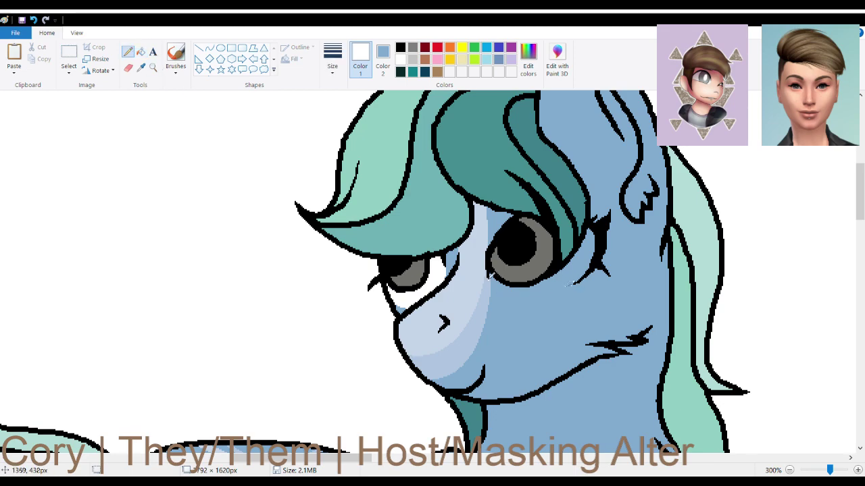
click(141, 51)
click(517, 289)
click(495, 281)
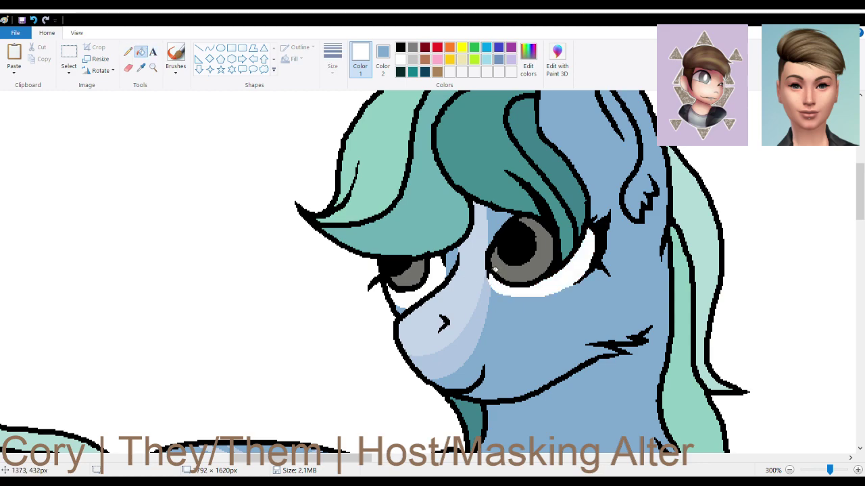
click(129, 57)
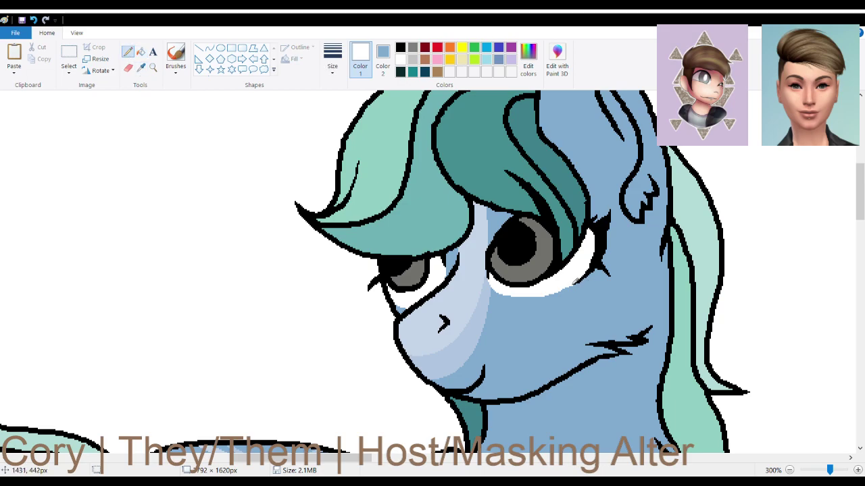
Sample the lightest pale blue from the reference pony's cheek fin as the drawing colour.
scroll(584, 287, down, 10)
scroll(623, 292, up, 8)
scroll(623, 292, down, 3)
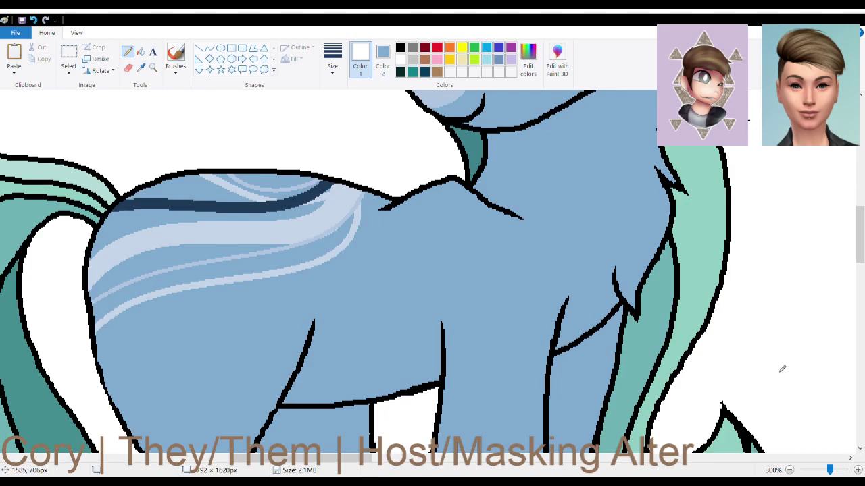
click(789, 470)
click(789, 470)
click(789, 470)
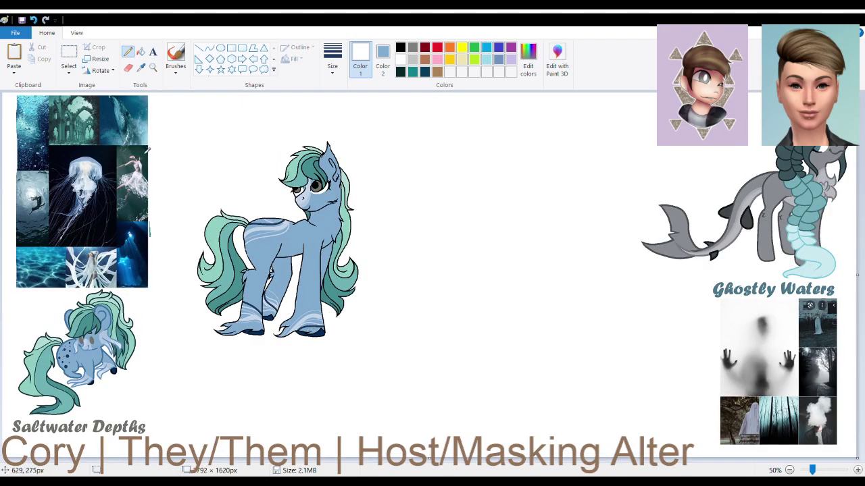
click(140, 67)
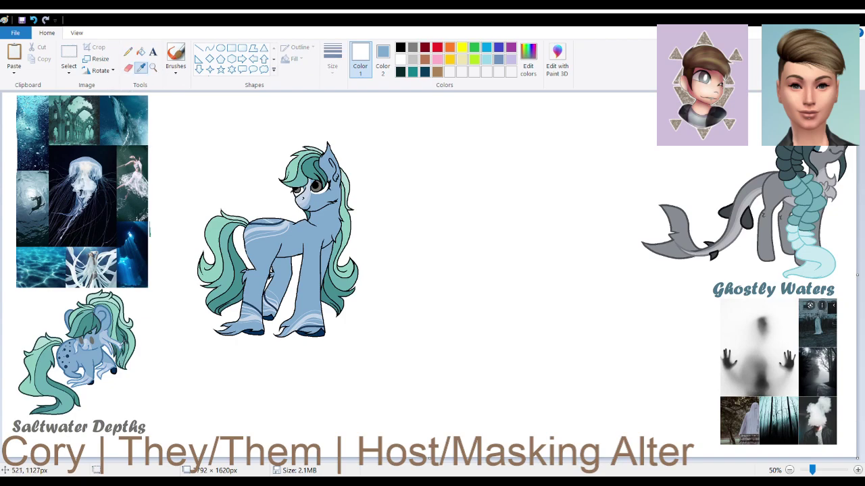
click(121, 346)
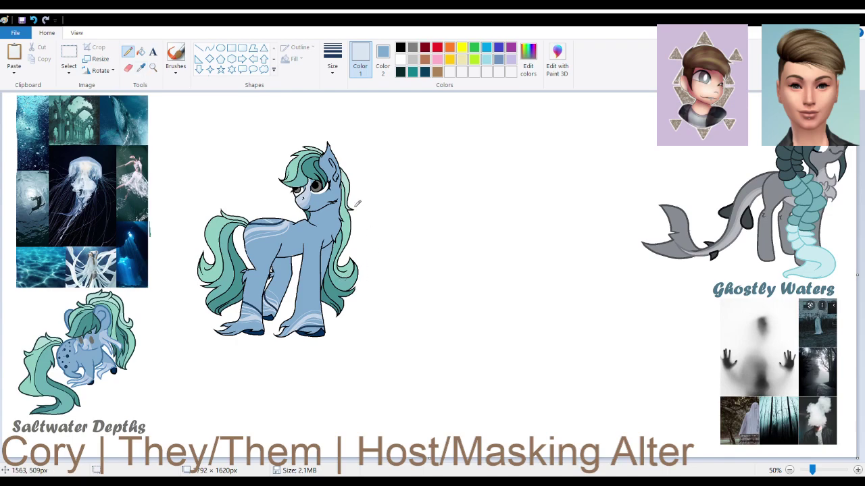
Dot small pale blue spots around the markings on the near front leg and hind legs with the pencil.
click(223, 49)
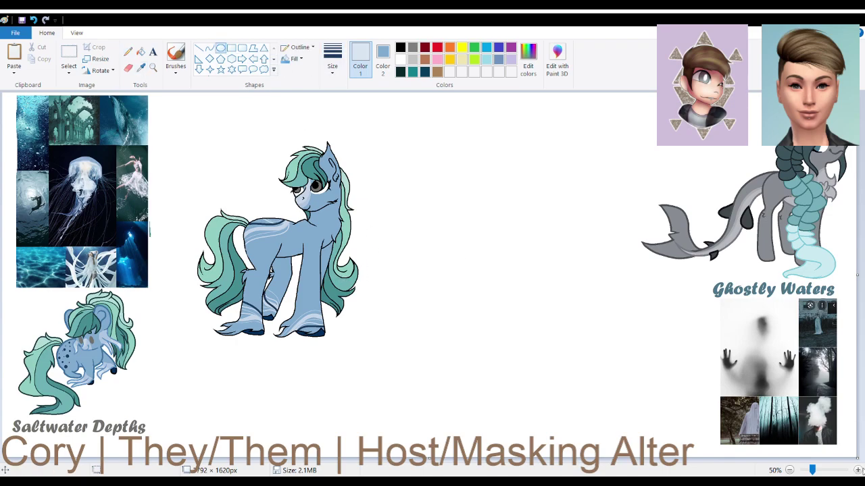
click(858, 470)
click(858, 470)
drag(138, 458, 348, 458)
scroll(348, 336, down, 4)
scroll(297, 329, up, 3)
click(127, 52)
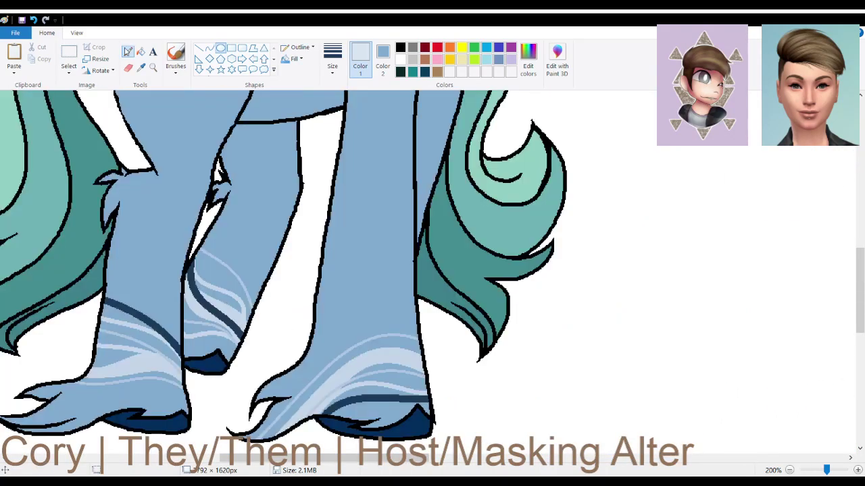
scroll(329, 298, down, 2)
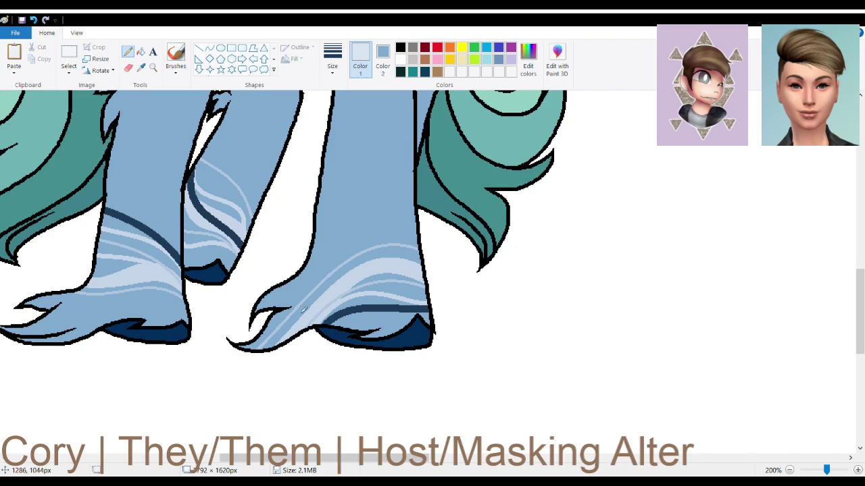
click(380, 235)
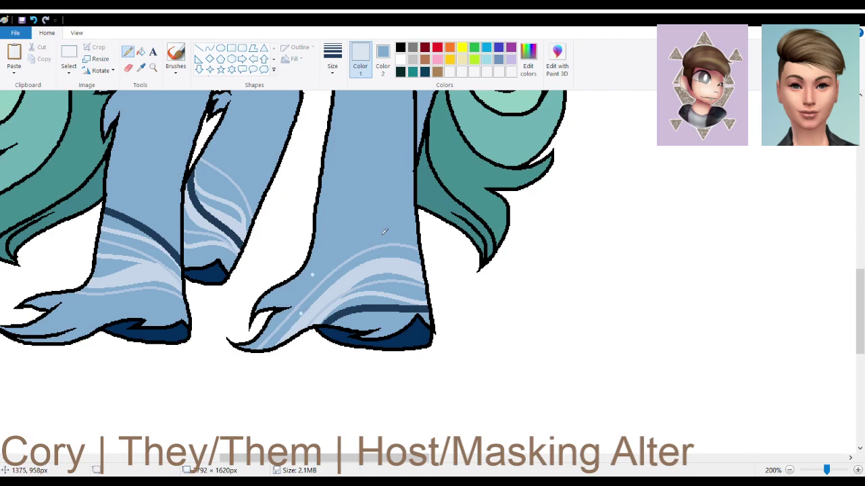
click(121, 300)
Dot small pale blue spots between the markings on the rump.
scroll(284, 317, up, 5)
click(170, 247)
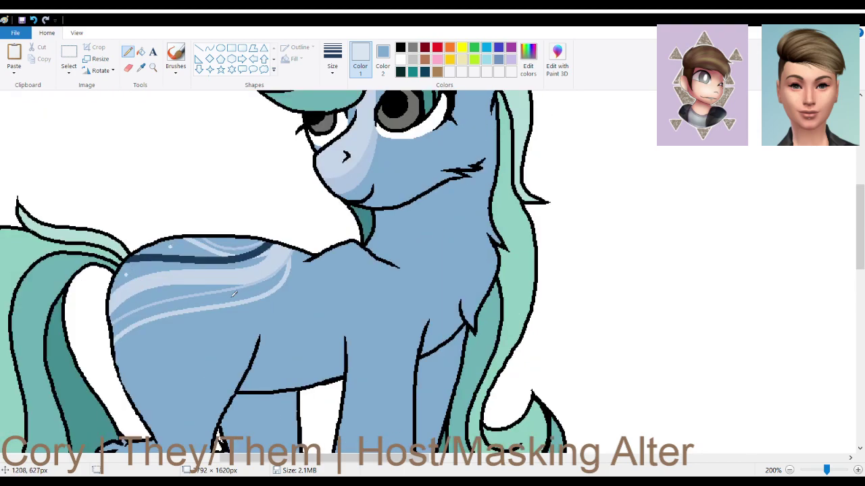
click(198, 289)
Add larger pale blue spots among the small ones on the legs and rump.
scroll(195, 248, down, 5)
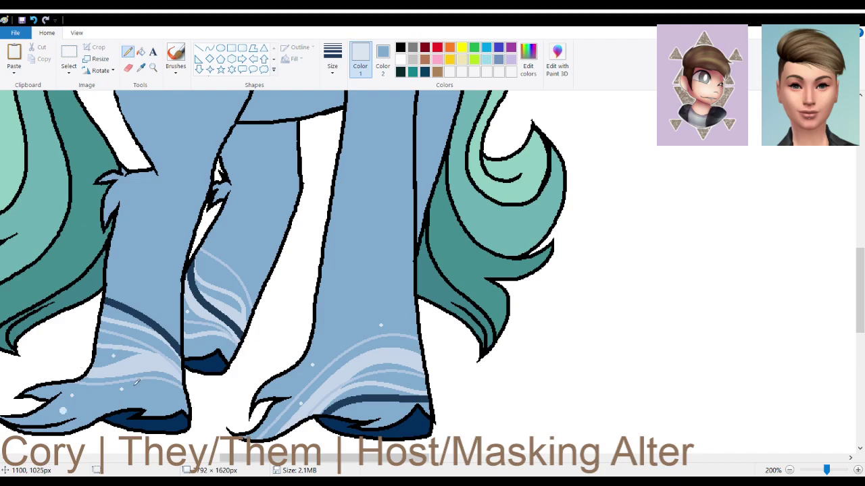
click(92, 394)
click(293, 386)
click(344, 344)
scroll(513, 398, up, 8)
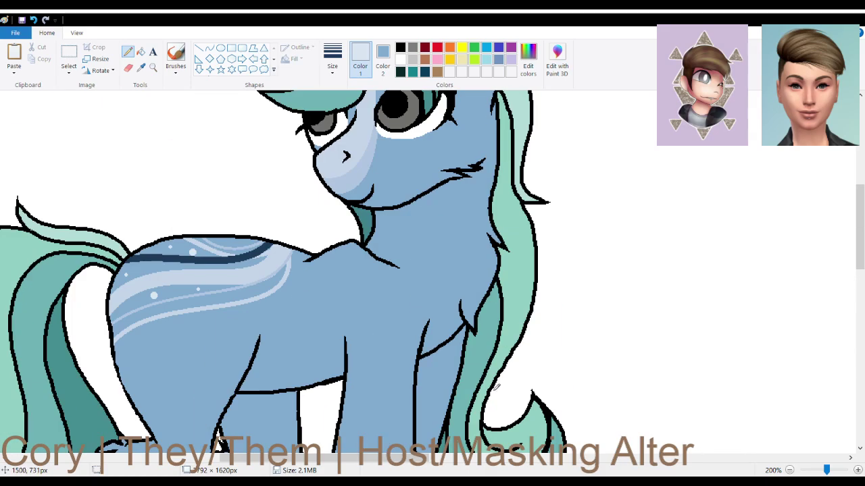
scroll(492, 387, down, 10)
scroll(486, 386, up, 9)
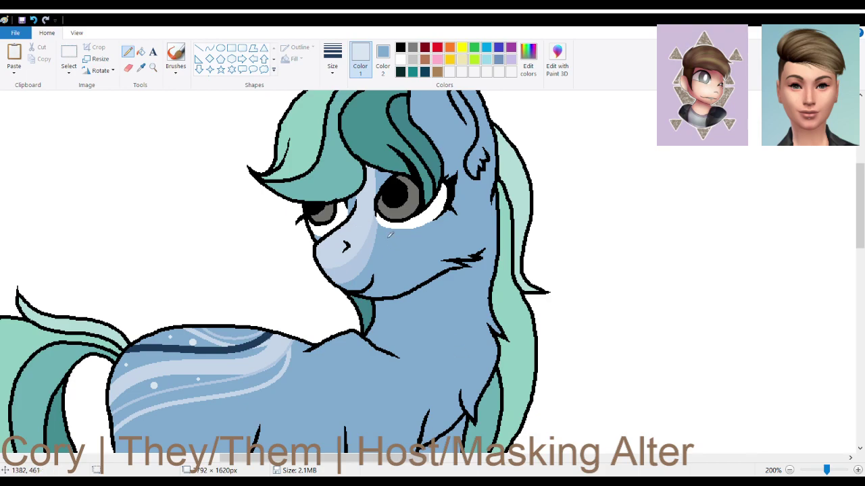
scroll(459, 425, down, 3)
scroll(458, 422, down, 3)
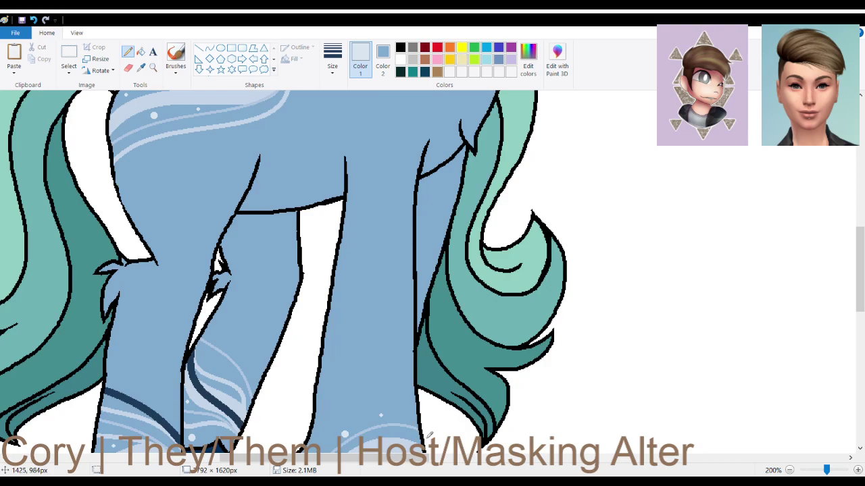
scroll(458, 422, down, 3)
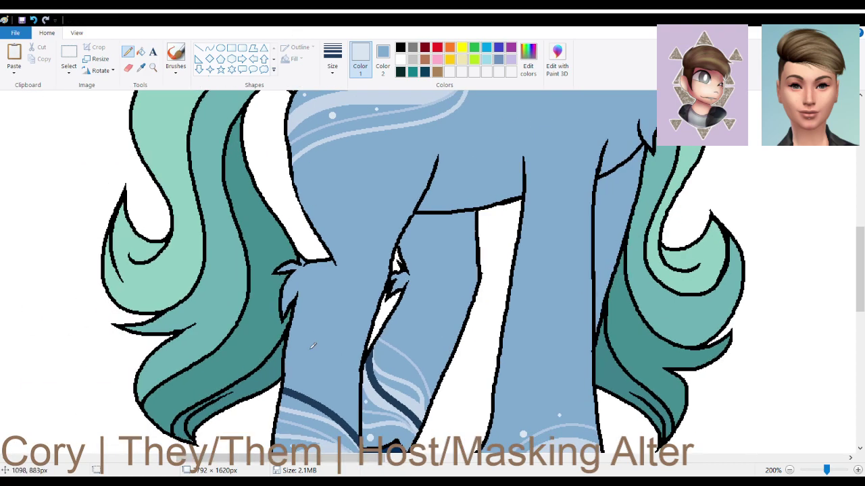
scroll(336, 428, down, 9)
scroll(365, 448, up, 9)
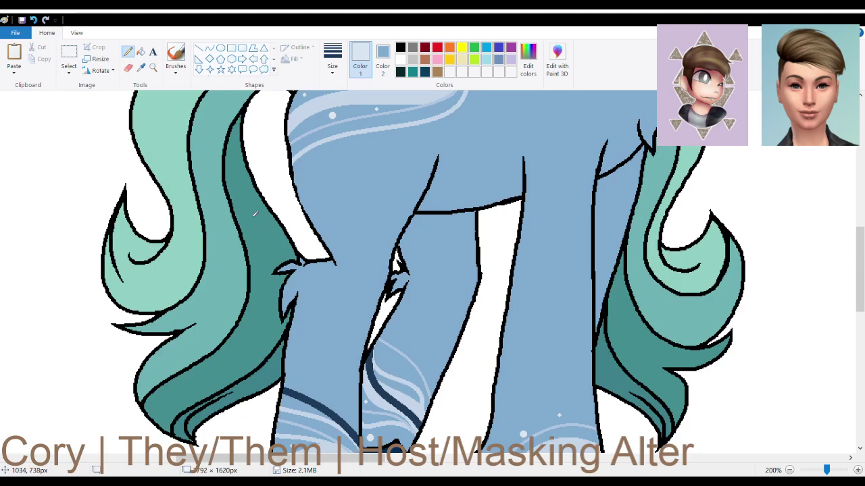
Sample the pony's blue coat colour and mix a darker blue from it as the drawing colour.
click(141, 68)
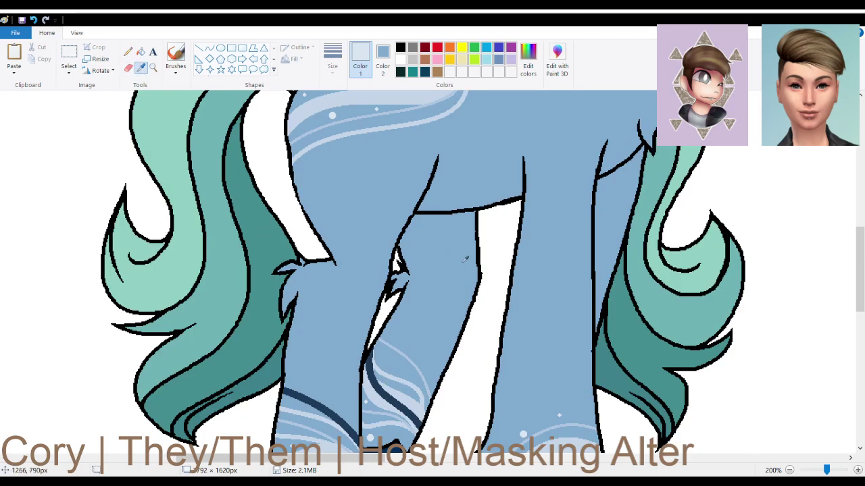
click(348, 194)
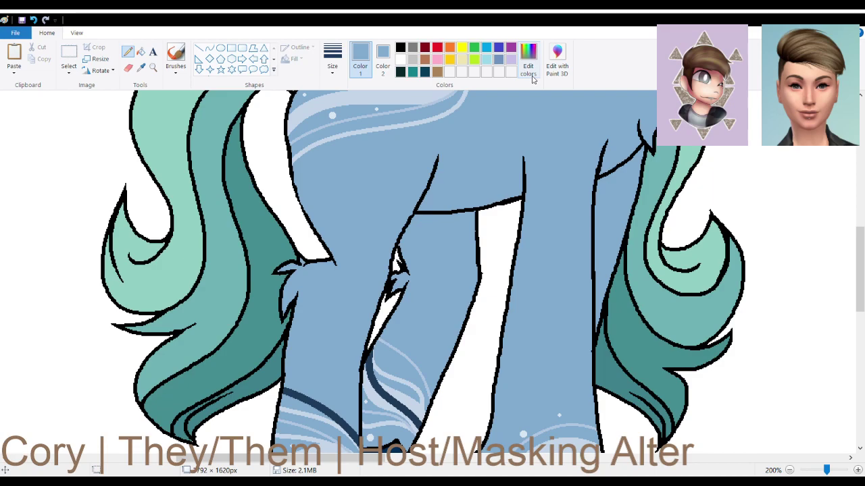
key(Return)
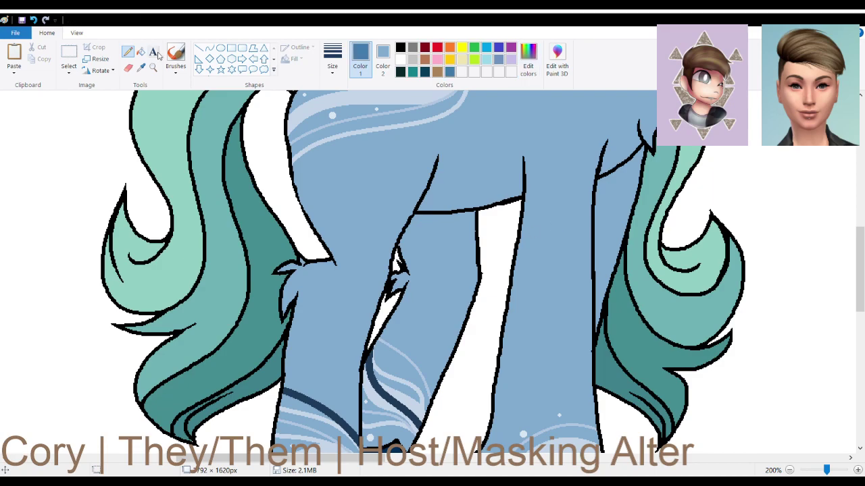
Fill the pony's black outlines with the darker blue, including the separate inner ear lines and the nostril.
click(141, 51)
click(338, 262)
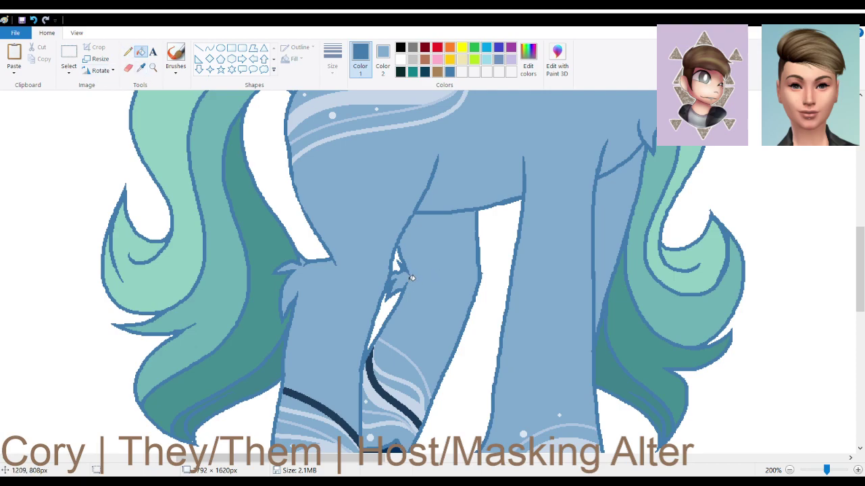
scroll(412, 277, down, 3)
scroll(593, 273, up, 7)
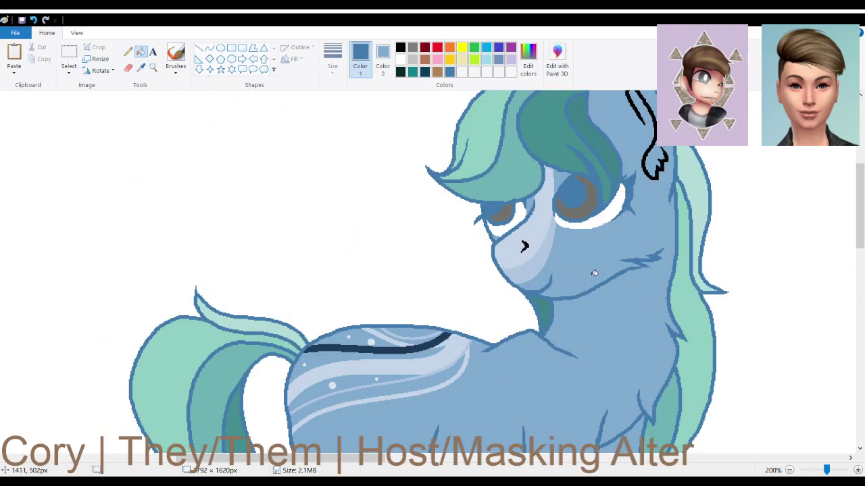
scroll(525, 245, up, 3)
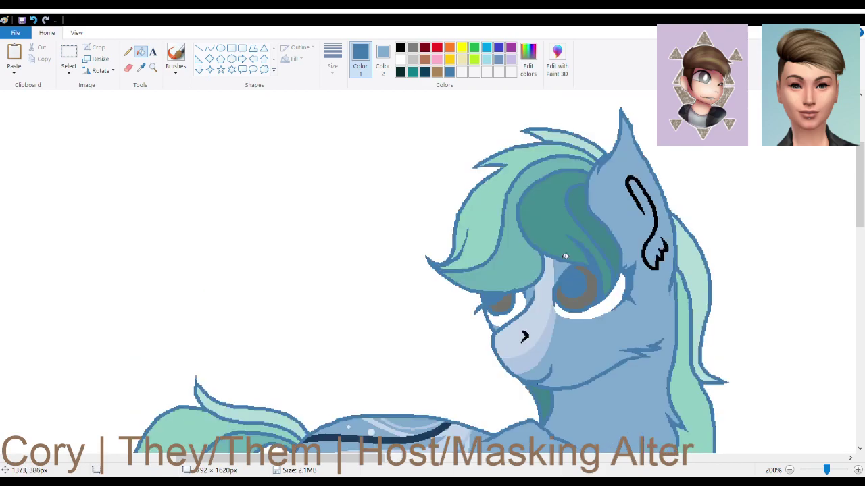
click(634, 176)
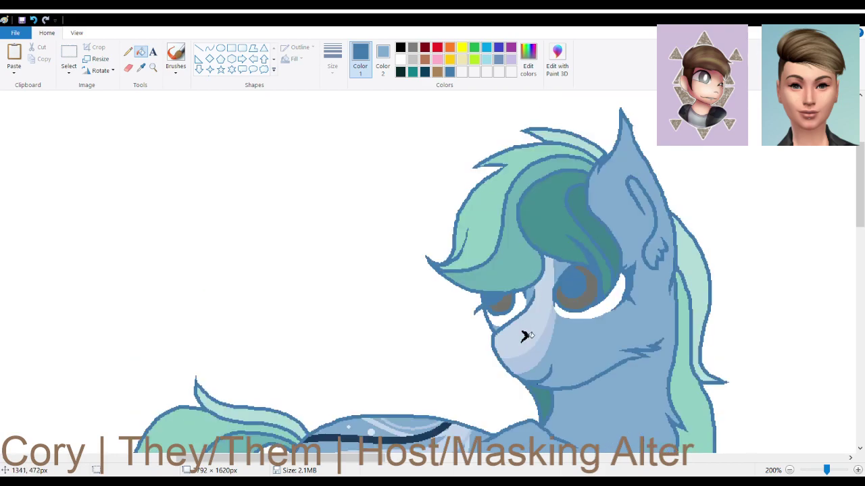
scroll(331, 261, down, 10)
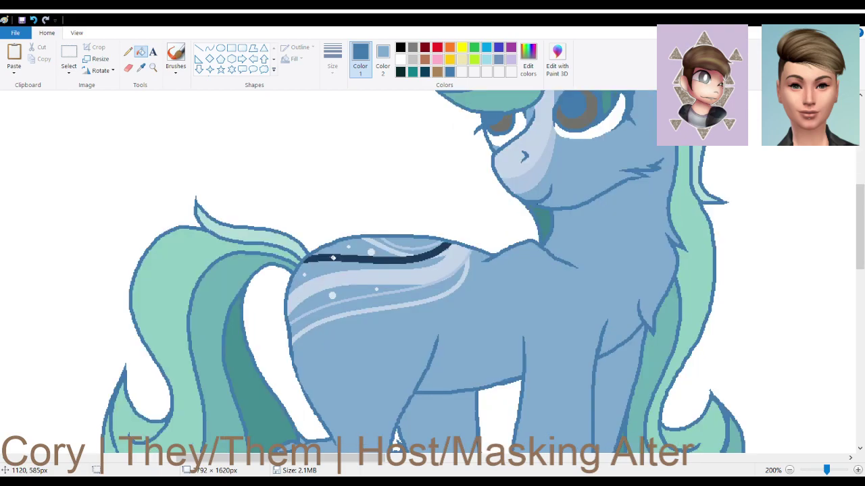
Sample the darkest teal from the tail and mix a much darker teal from it as a custom colour.
scroll(331, 257, down, 3)
click(140, 67)
click(265, 286)
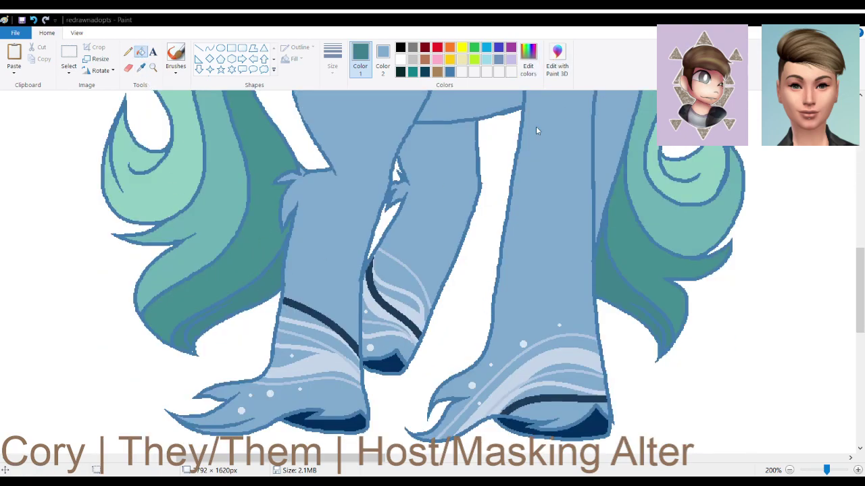
click(330, 329)
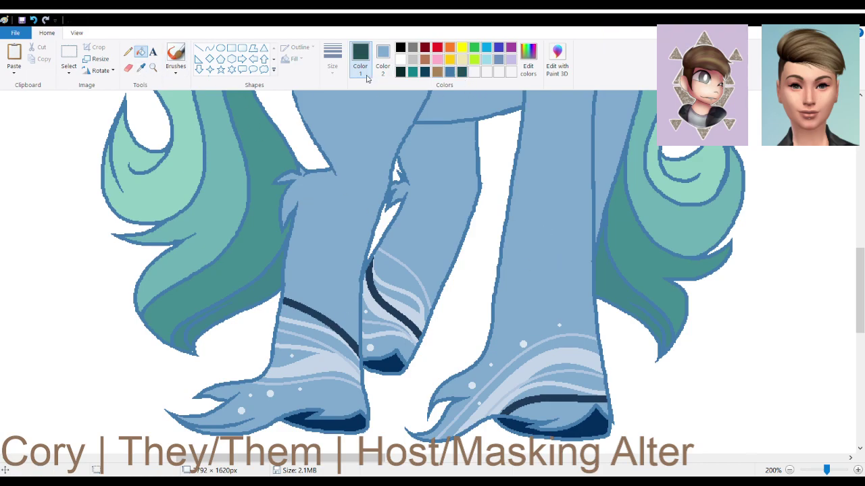
Assign the new dark teal to Color 2 and the outline blue to Color 1.
click(383, 68)
click(461, 70)
click(360, 67)
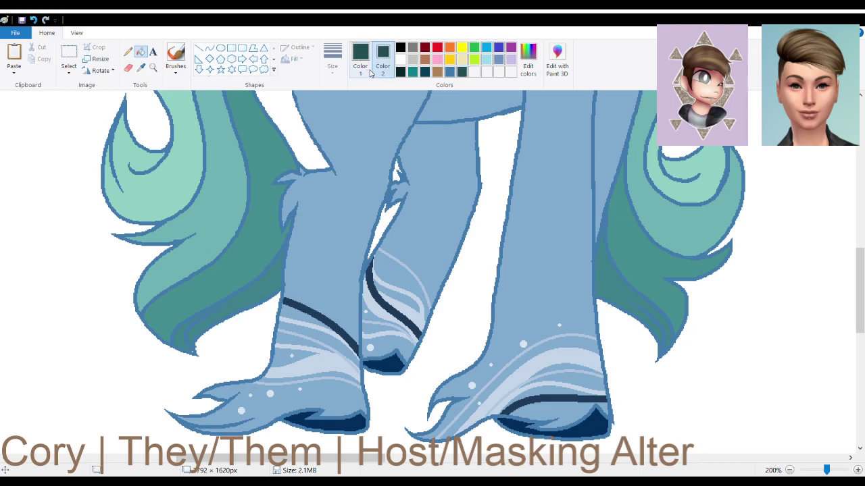
click(449, 71)
Recolour the blue outlines of the tail's lower curls, strands and tips to dark teal with the colour-replacing Eraser.
click(128, 68)
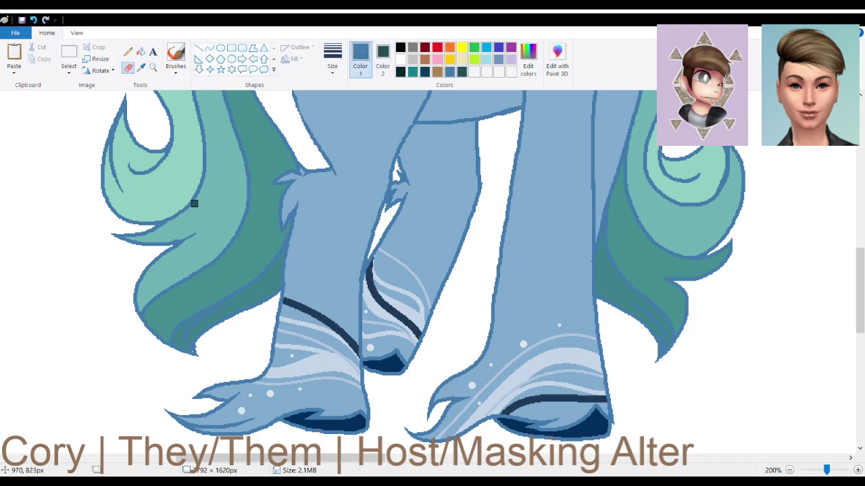
mouse_move(201, 181)
mouse_down()
mouse_move(165, 225)
mouse_move(193, 176)
mouse_move(174, 224)
mouse_move(204, 184)
mouse_move(135, 244)
mouse_move(170, 225)
mouse_move(114, 222)
mouse_move(126, 213)
mouse_move(131, 224)
mouse_move(109, 202)
mouse_move(111, 113)
mouse_move(113, 151)
mouse_move(102, 151)
mouse_move(121, 198)
mouse_move(118, 170)
mouse_move(171, 138)
mouse_move(133, 165)
mouse_up()
mouse_move(139, 242)
mouse_down()
mouse_move(172, 245)
mouse_move(136, 274)
mouse_move(136, 319)
mouse_move(167, 352)
mouse_move(134, 312)
mouse_move(143, 310)
mouse_move(177, 348)
mouse_move(156, 338)
mouse_move(199, 355)
mouse_move(188, 334)
mouse_up()
click(128, 52)
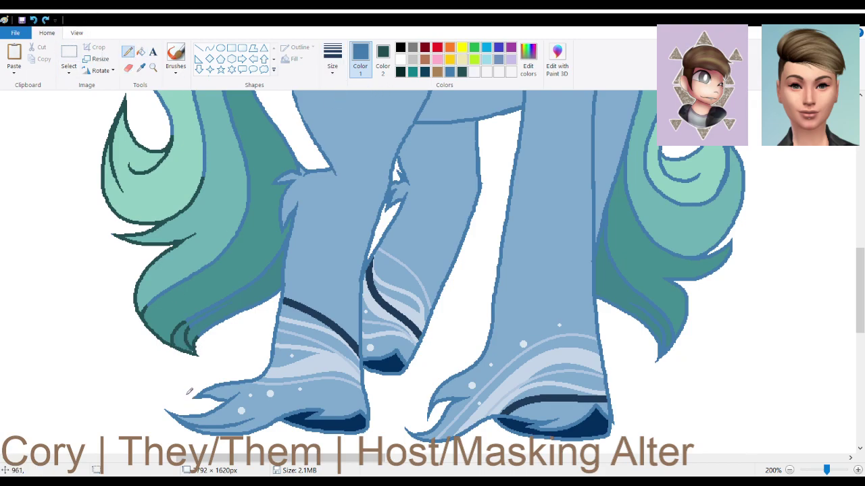
click(127, 68)
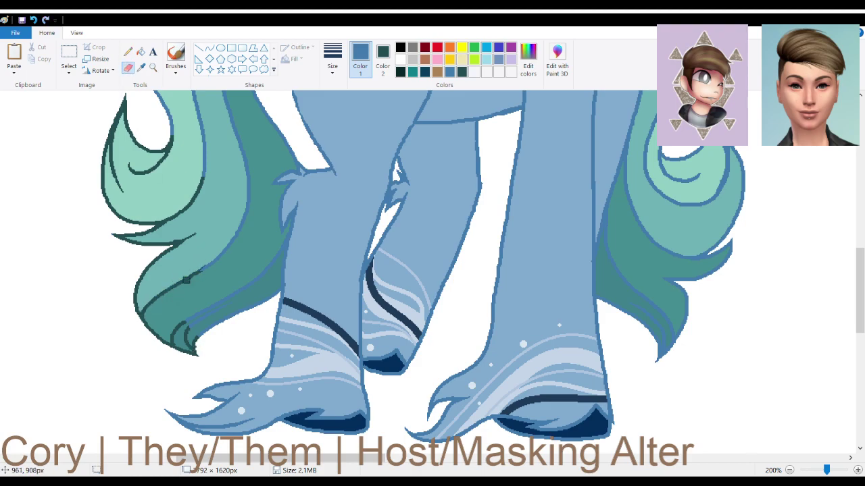
mouse_move(247, 201)
mouse_down()
mouse_move(247, 156)
mouse_move(232, 119)
mouse_up()
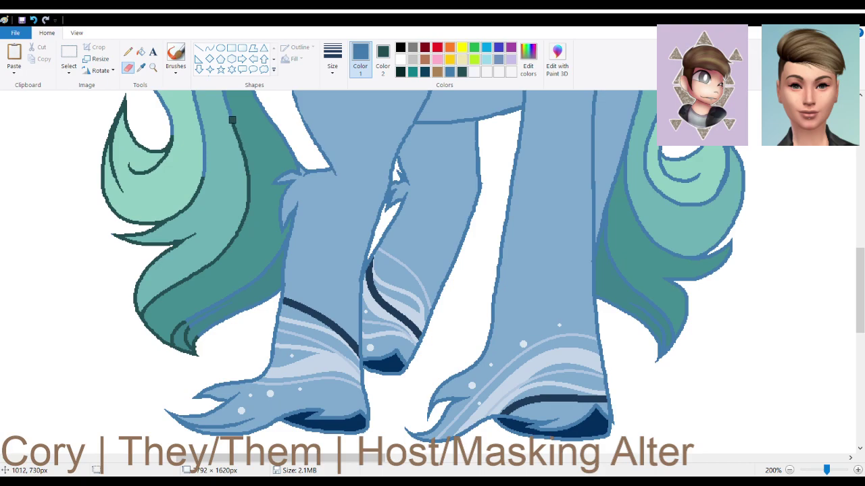
mouse_move(202, 176)
mouse_down()
mouse_move(199, 112)
mouse_move(195, 194)
mouse_move(202, 140)
mouse_move(191, 102)
mouse_up()
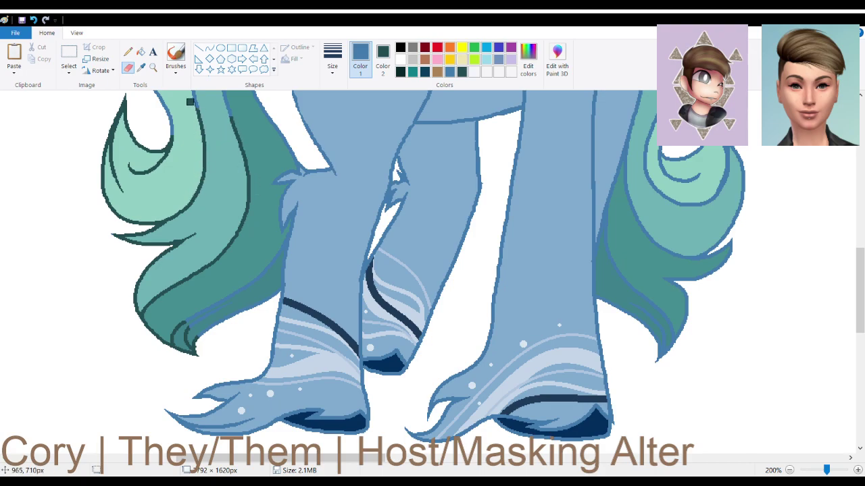
mouse_move(209, 350)
mouse_down()
mouse_move(189, 328)
mouse_move(238, 298)
mouse_move(188, 322)
mouse_move(214, 302)
mouse_move(245, 303)
mouse_move(202, 338)
mouse_move(256, 306)
mouse_up()
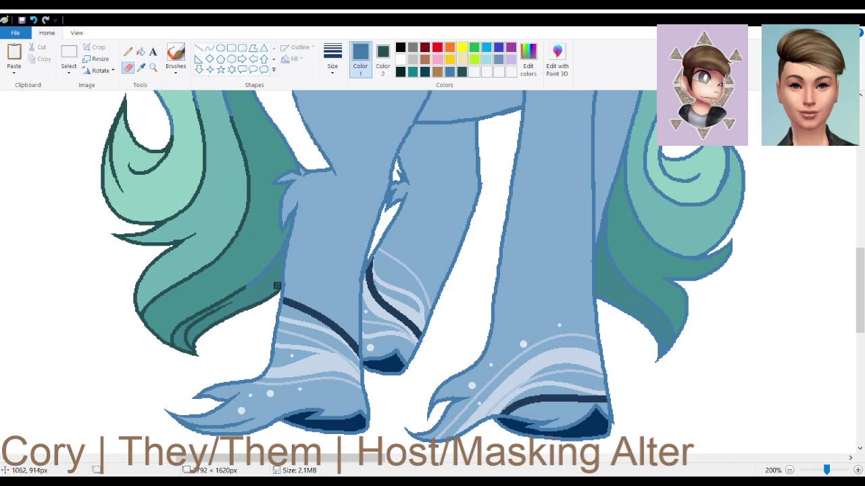
Recolour the remaining blue outlines of the upper tail to dark teal, up to where it joins the rump.
scroll(229, 297, up, 3)
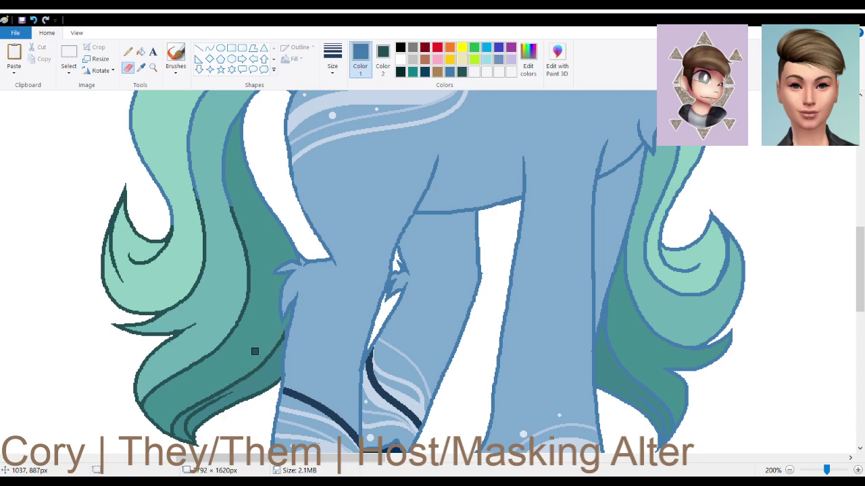
scroll(255, 352, up, 3)
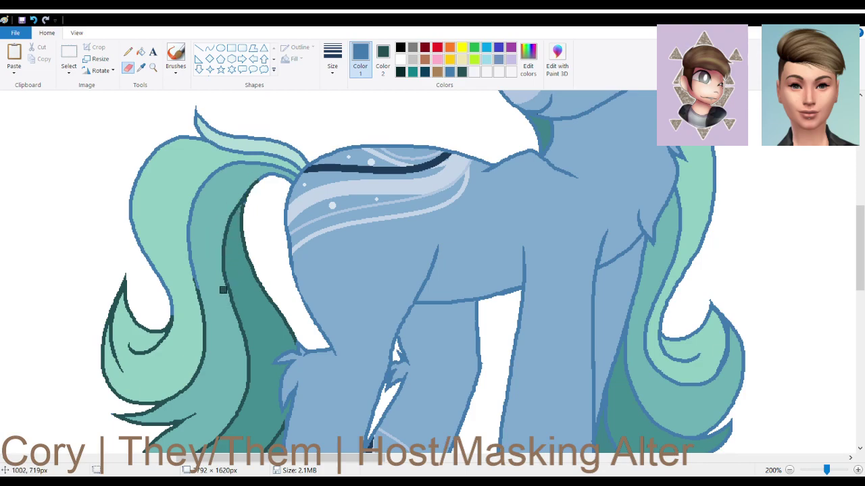
mouse_move(199, 290)
mouse_down()
mouse_move(202, 188)
mouse_move(187, 238)
mouse_move(192, 275)
mouse_up()
mouse_move(168, 320)
mouse_down()
mouse_move(155, 269)
mouse_move(162, 285)
mouse_up()
mouse_move(144, 249)
mouse_down()
mouse_move(130, 195)
mouse_move(139, 167)
mouse_move(171, 141)
mouse_move(130, 191)
mouse_move(150, 161)
mouse_move(190, 135)
mouse_move(230, 139)
mouse_move(182, 135)
mouse_move(236, 148)
mouse_move(182, 117)
mouse_move(214, 133)
mouse_move(193, 105)
mouse_up()
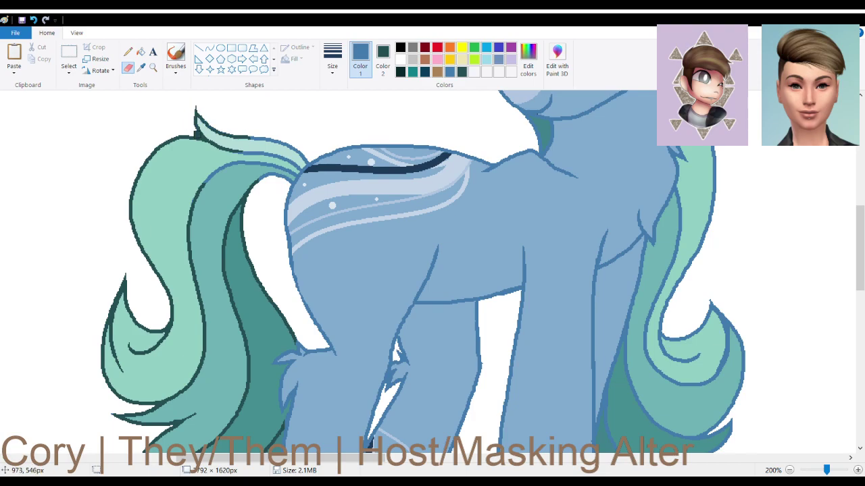
mouse_move(248, 160)
mouse_down()
mouse_move(237, 168)
mouse_move(234, 152)
mouse_move(284, 155)
mouse_up()
drag(245, 132, 292, 149)
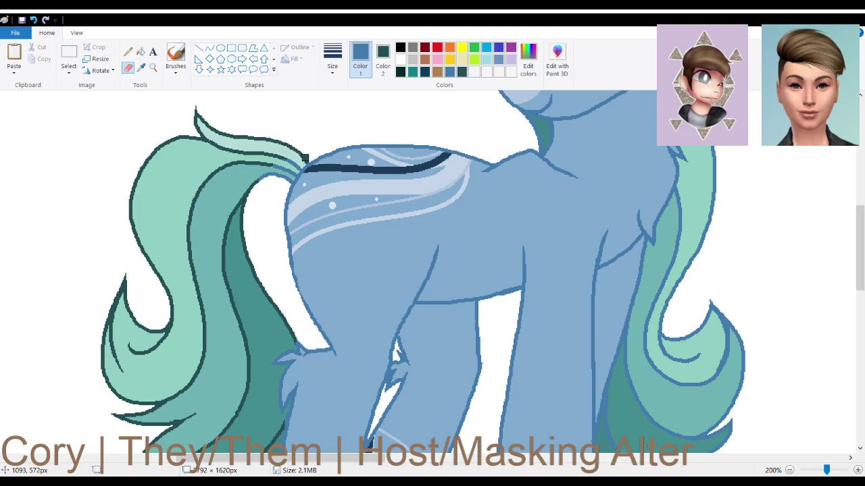
mouse_move(297, 165)
mouse_down()
mouse_move(269, 167)
mouse_move(258, 183)
mouse_move(293, 166)
mouse_up()
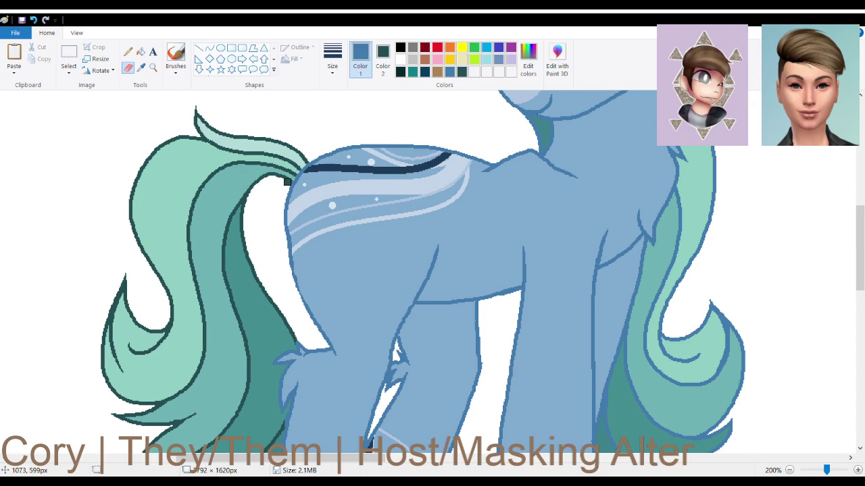
Recolour the outer outline of the small mane section under the chin to dark teal.
scroll(378, 290, up, 3)
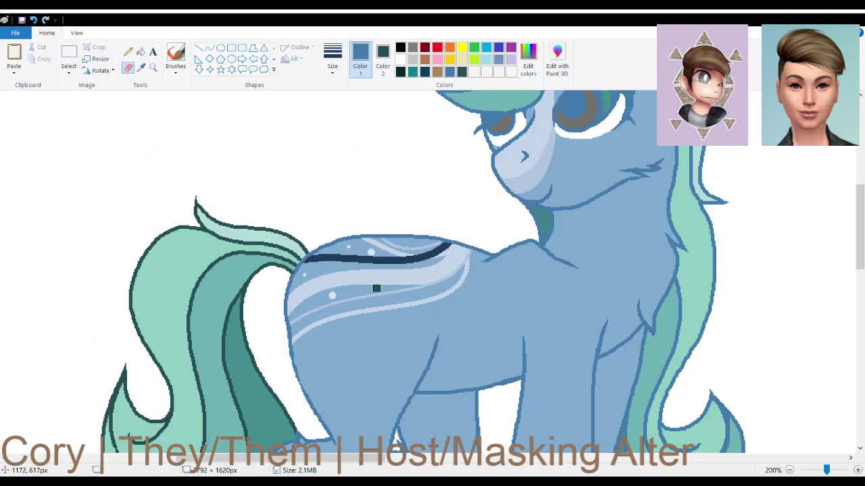
drag(322, 460, 392, 461)
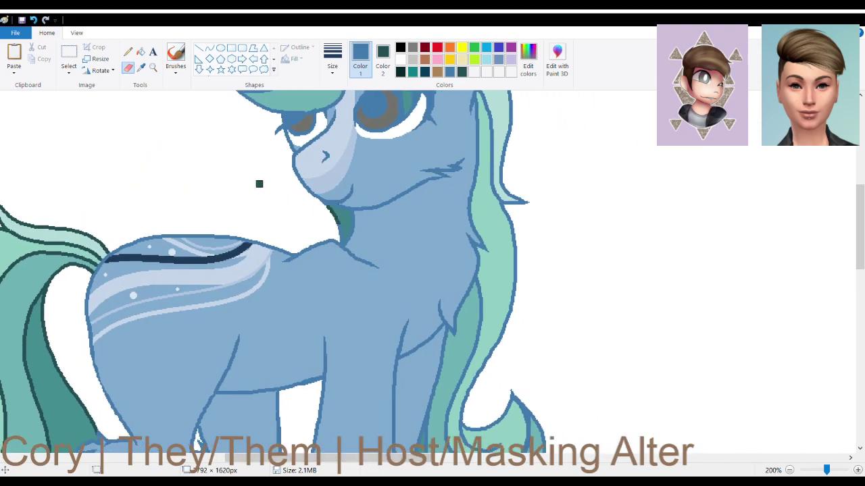
click(127, 51)
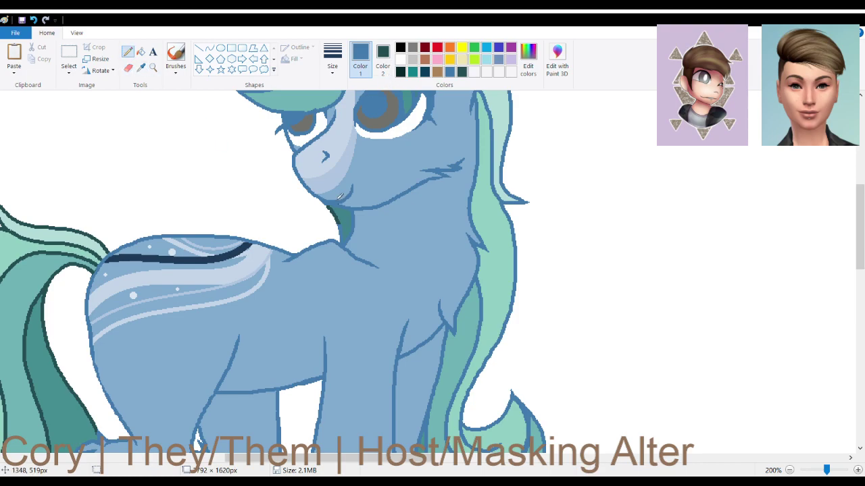
click(128, 68)
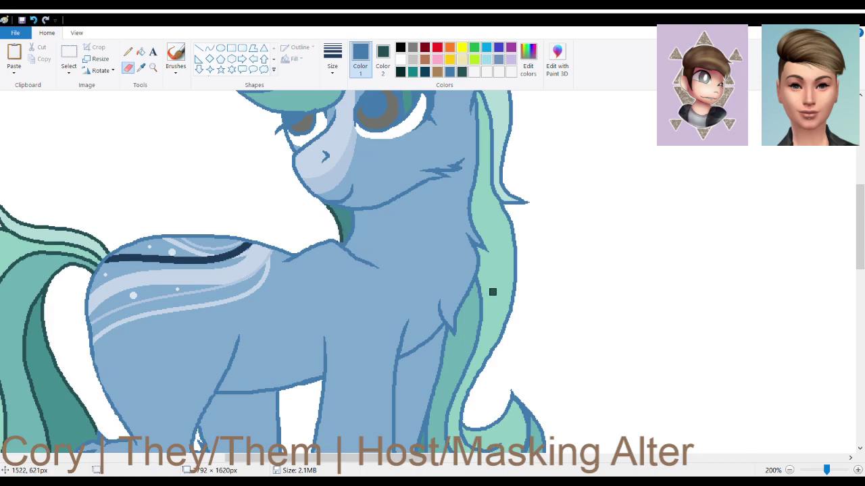
Recolour the inner strand lines of the long mane beside the chest and front leg to dark teal.
scroll(480, 282, down, 3)
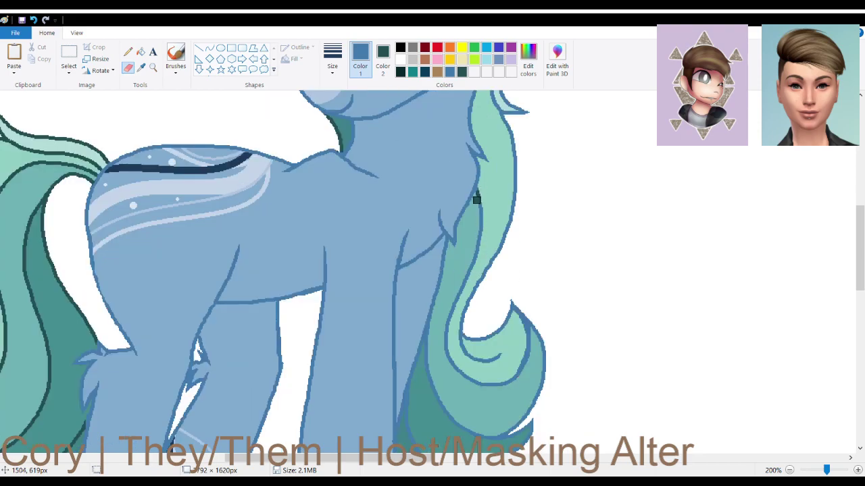
mouse_move(480, 195)
mouse_down()
mouse_move(474, 265)
mouse_move(453, 324)
mouse_move(448, 312)
mouse_up()
scroll(439, 270, down, 3)
drag(432, 235, 422, 273)
scroll(437, 256, down, 3)
drag(415, 211, 403, 255)
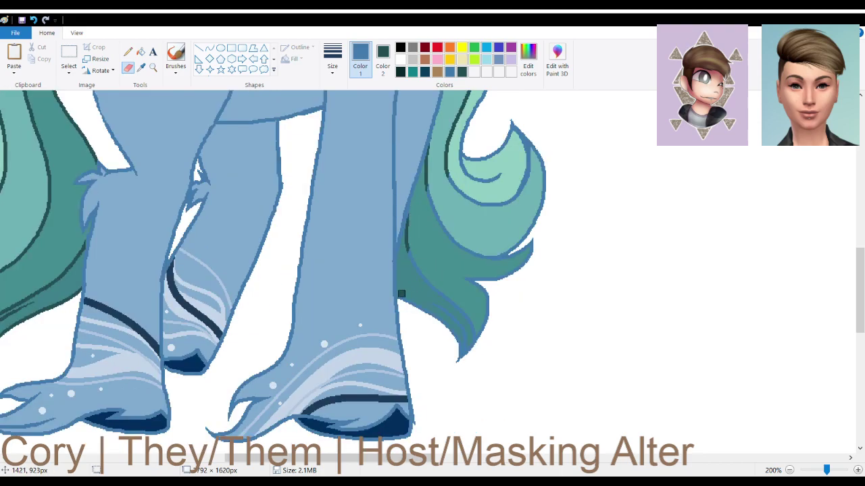
Recolour the blue outlines and strand lines of the long mane's lowest curls beside the front leg to dark teal.
mouse_move(401, 297)
mouse_down()
mouse_move(454, 345)
mouse_move(429, 307)
mouse_move(459, 352)
mouse_move(448, 314)
mouse_move(462, 354)
mouse_up()
mouse_move(437, 303)
mouse_down()
mouse_move(458, 300)
mouse_move(473, 351)
mouse_move(452, 303)
mouse_move(486, 338)
mouse_move(490, 282)
mouse_move(492, 320)
mouse_move(489, 299)
mouse_move(458, 273)
mouse_move(493, 287)
mouse_move(460, 299)
mouse_move(409, 246)
mouse_up()
mouse_move(514, 271)
mouse_down()
mouse_move(532, 259)
mouse_move(500, 279)
mouse_up()
drag(535, 239, 481, 260)
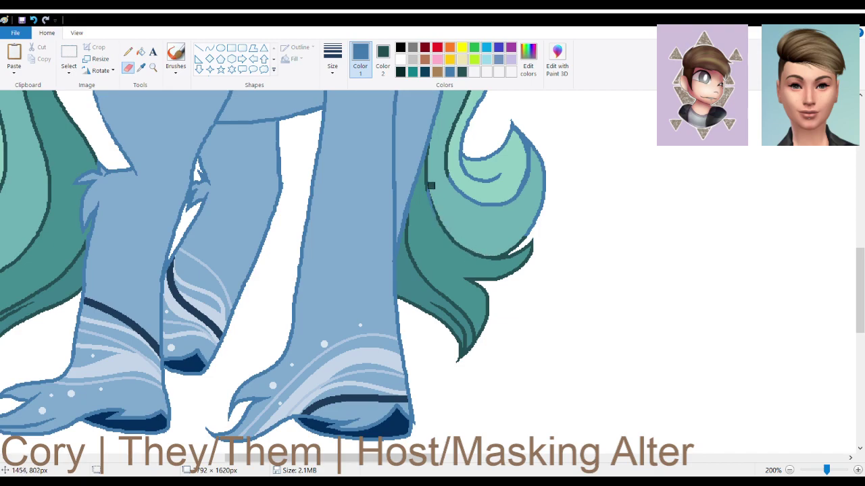
Recolour the outlines of the long mane's upturned light curl, including its tip and inner swirl, to dark teal.
scroll(503, 275, up, 3)
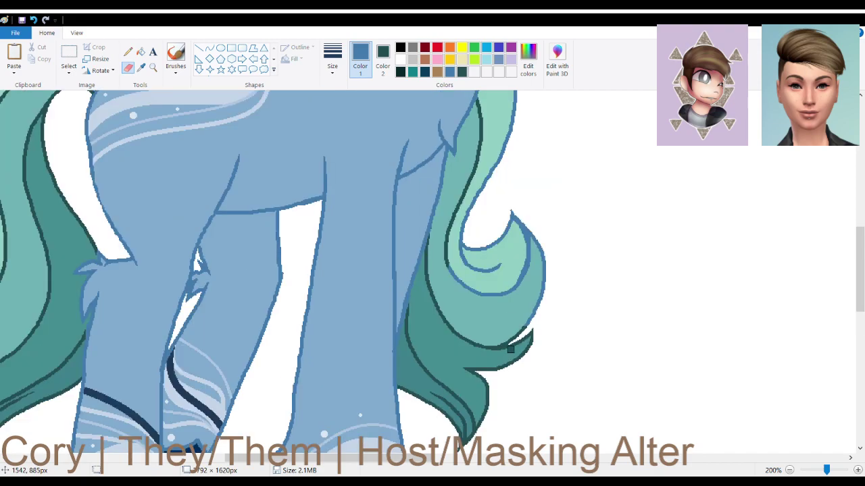
drag(529, 241, 506, 205)
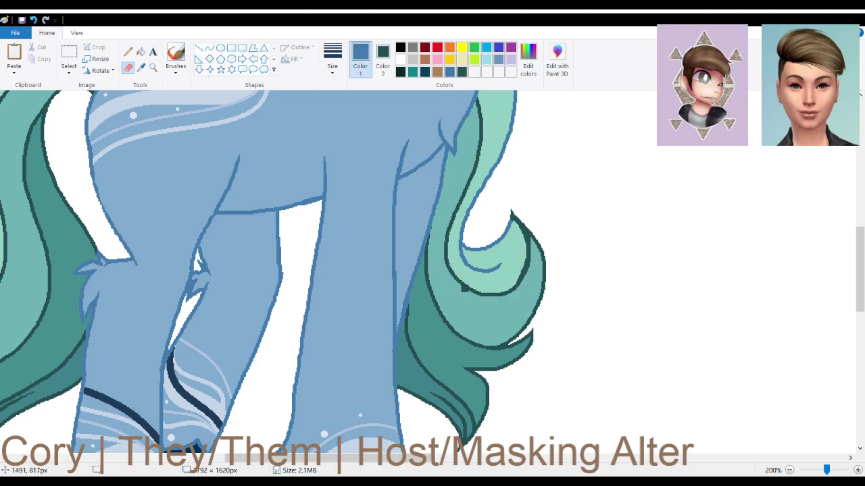
drag(466, 243, 479, 190)
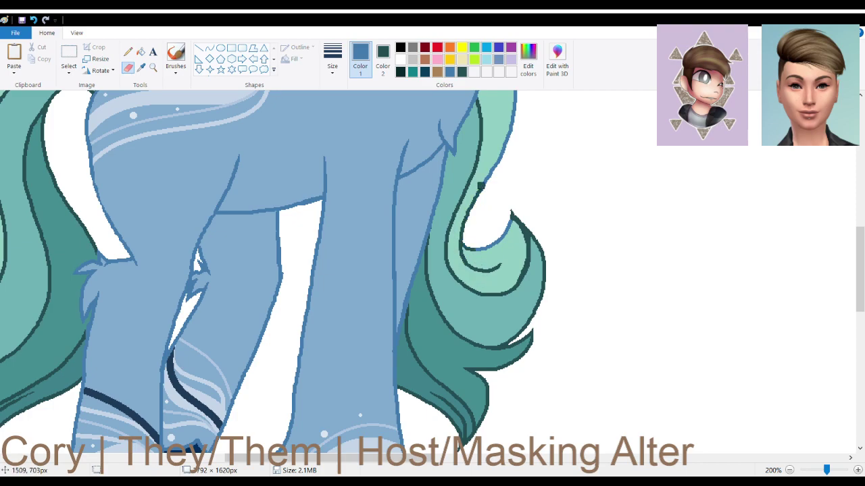
Recolour the long mane's remaining outer edge and the pale strand behind the neck to dark teal, up to the ear.
scroll(529, 265, up, 3)
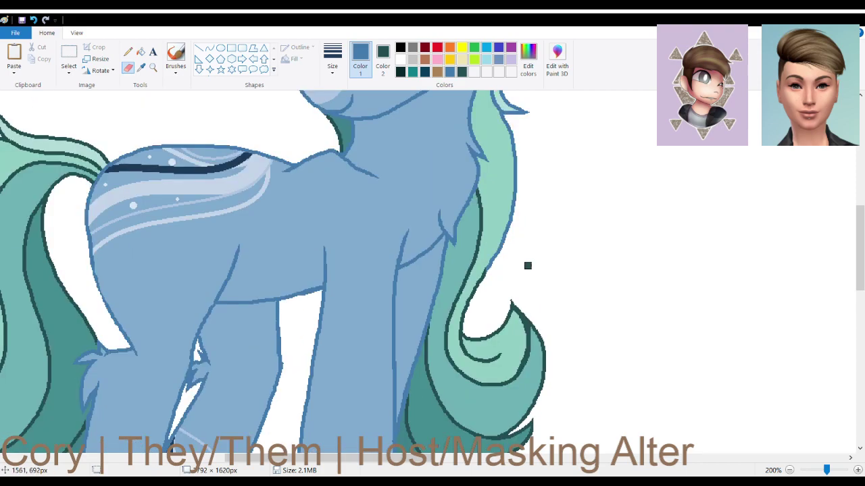
scroll(528, 265, up, 3)
mouse_move(516, 259)
mouse_down()
mouse_move(497, 178)
mouse_move(519, 250)
mouse_move(491, 177)
mouse_up()
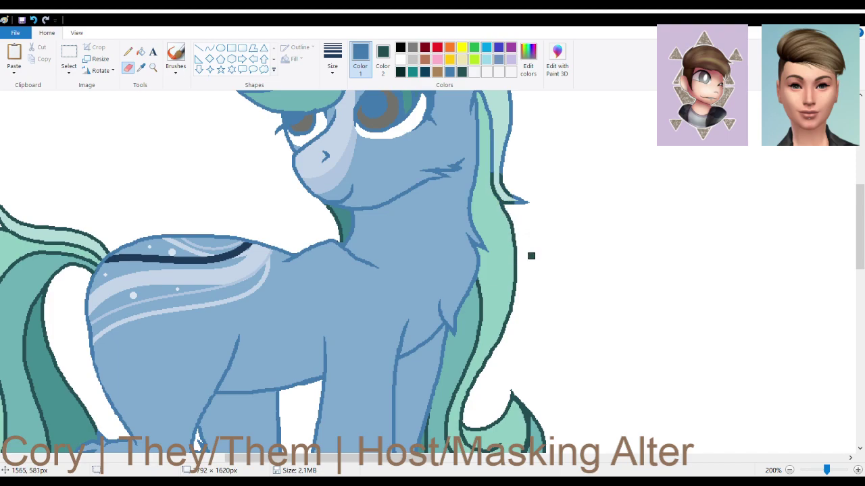
scroll(531, 255, up, 3)
mouse_move(528, 293)
mouse_down()
mouse_move(496, 268)
mouse_move(508, 217)
mouse_move(503, 278)
mouse_move(505, 237)
mouse_move(490, 273)
mouse_move(494, 224)
mouse_up()
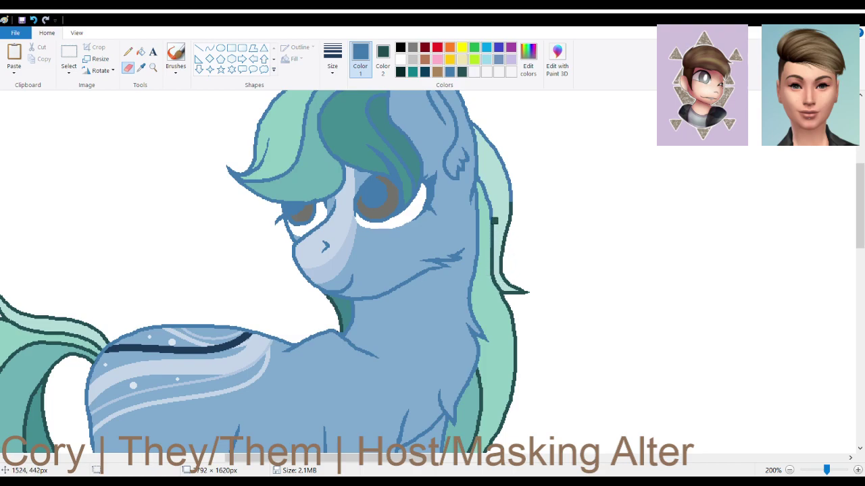
mouse_move(493, 253)
mouse_down()
mouse_move(481, 177)
mouse_move(498, 222)
mouse_move(509, 211)
mouse_move(501, 160)
mouse_up()
scroll(495, 254, up, 3)
drag(495, 254, 479, 215)
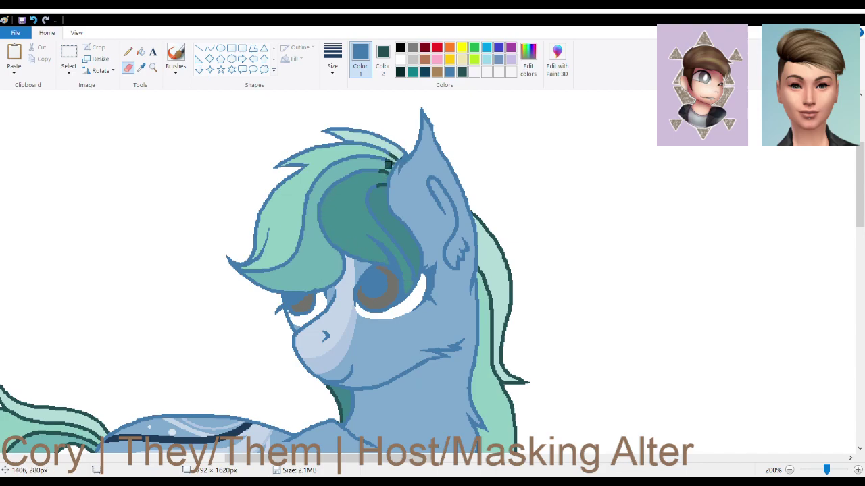
Recolour the forelock's outer outline and all its inner strand lines to dark teal, from the ear down to the eyes.
mouse_move(398, 146)
mouse_down()
mouse_move(322, 127)
mouse_move(375, 134)
mouse_move(326, 133)
mouse_move(370, 143)
mouse_move(328, 139)
mouse_move(358, 143)
mouse_move(272, 166)
mouse_move(299, 165)
mouse_move(275, 169)
mouse_move(244, 275)
mouse_move(270, 289)
mouse_move(337, 275)
mouse_up()
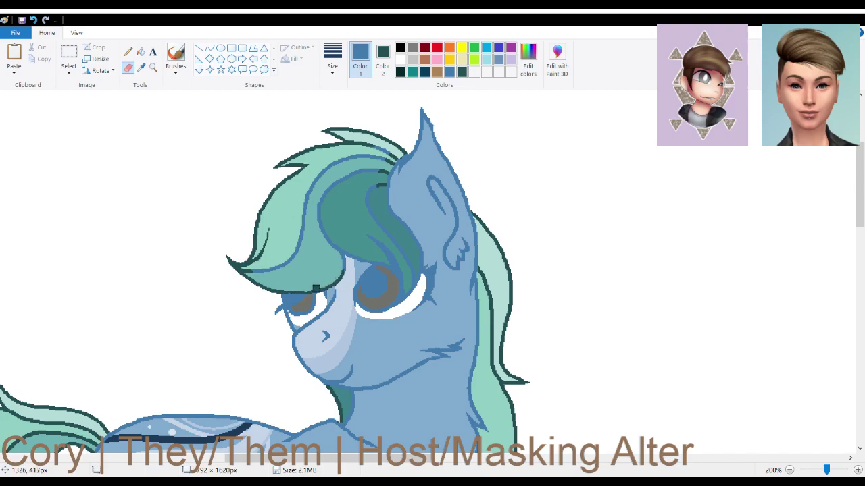
mouse_move(336, 278)
mouse_down()
mouse_move(347, 258)
mouse_move(342, 235)
mouse_move(342, 264)
mouse_up()
drag(250, 271, 281, 267)
drag(306, 241, 275, 269)
drag(307, 213, 299, 245)
mouse_move(314, 183)
mouse_down()
mouse_move(303, 222)
mouse_move(305, 199)
mouse_move(369, 147)
mouse_move(366, 166)
mouse_move(310, 210)
mouse_move(335, 180)
mouse_move(325, 226)
mouse_move(340, 251)
mouse_move(334, 178)
mouse_move(378, 183)
mouse_move(368, 208)
mouse_move(412, 262)
mouse_up()
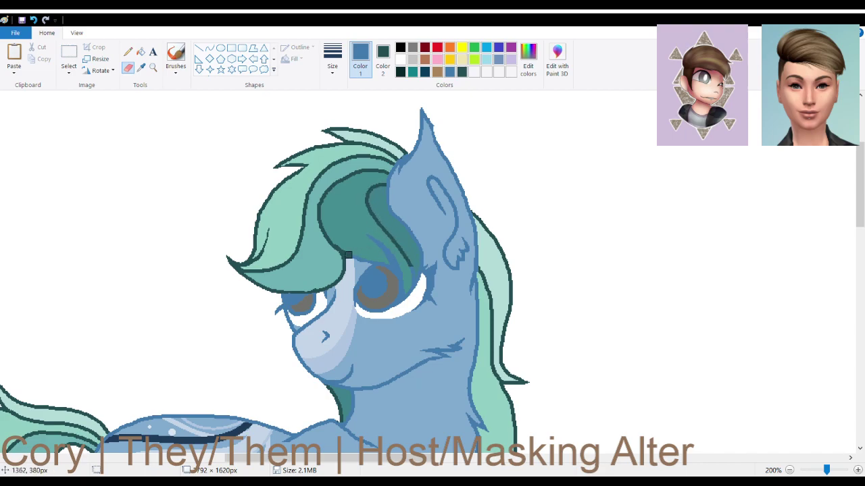
drag(349, 252, 395, 267)
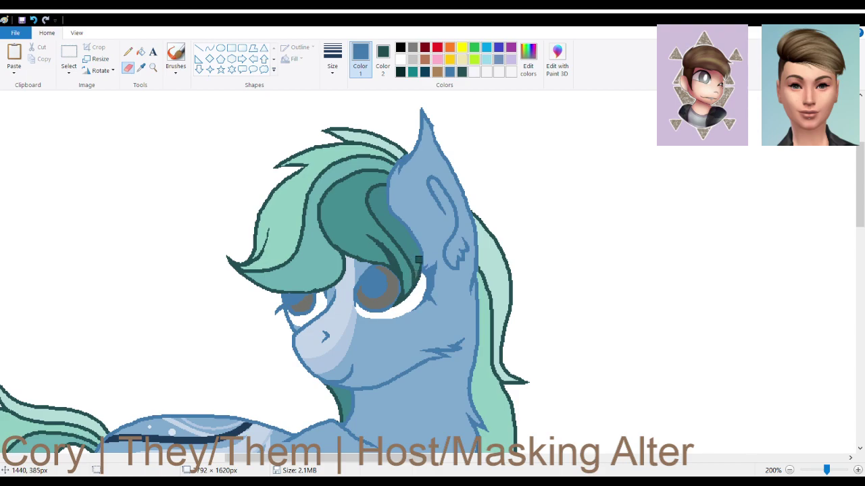
mouse_move(420, 265)
mouse_down()
mouse_move(417, 236)
mouse_move(398, 218)
mouse_up()
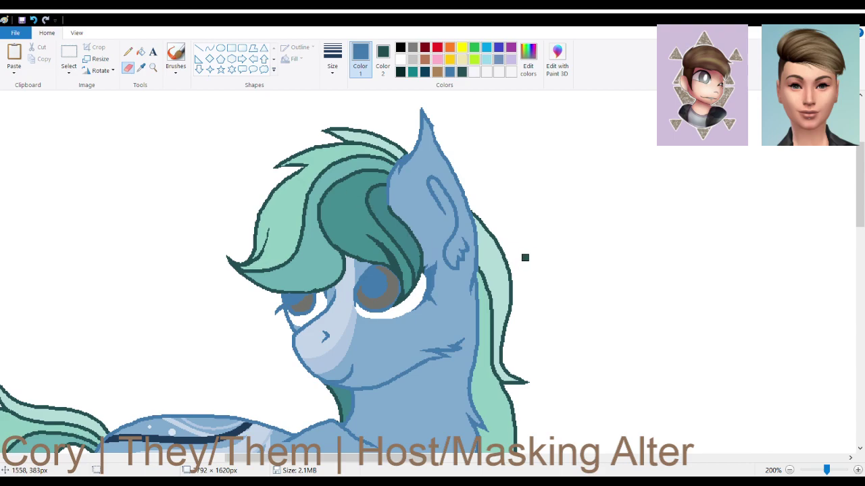
Set black as the replacement colour and recolour the blue outlines, pupils and lashes of both eyes with the Eraser.
click(383, 60)
click(400, 47)
click(360, 58)
drag(288, 303, 284, 304)
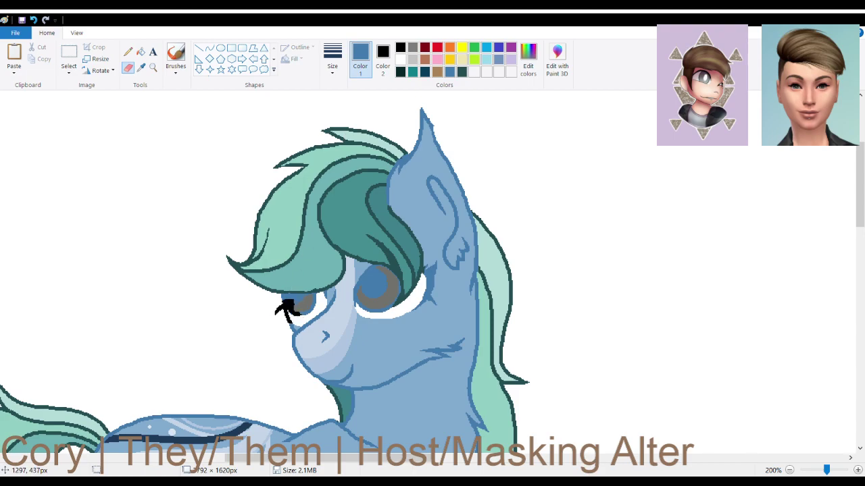
mouse_move(285, 296)
mouse_down()
mouse_move(303, 314)
mouse_move(315, 302)
mouse_move(310, 291)
mouse_move(283, 297)
mouse_up()
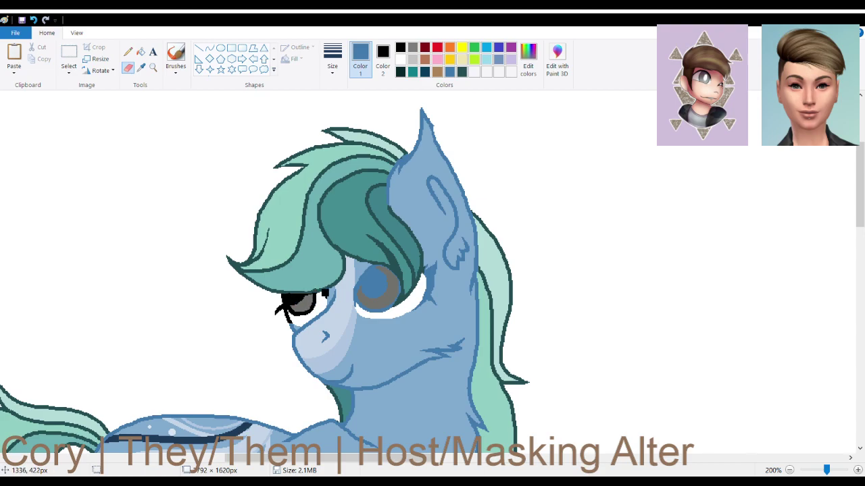
mouse_move(384, 268)
mouse_down()
mouse_move(373, 263)
mouse_move(355, 302)
mouse_move(395, 305)
mouse_up()
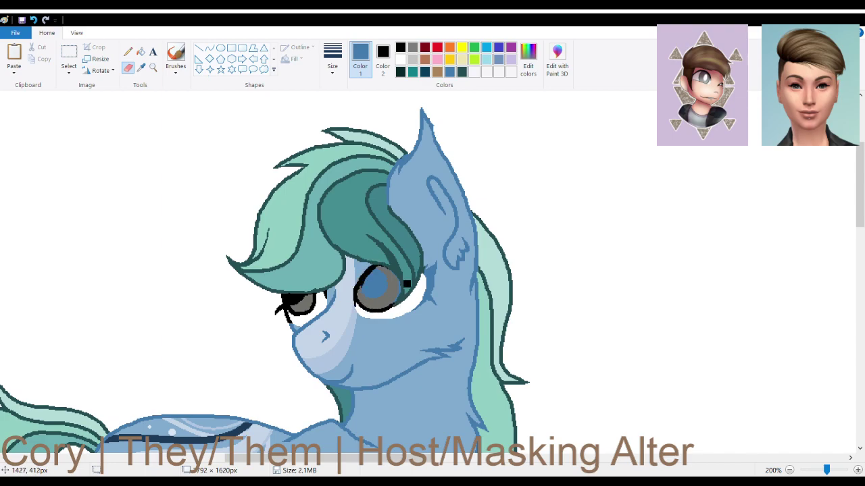
mouse_move(387, 274)
mouse_down()
mouse_move(373, 291)
mouse_move(381, 264)
mouse_move(425, 274)
mouse_move(422, 302)
mouse_move(410, 313)
mouse_move(435, 302)
mouse_move(430, 258)
mouse_move(436, 273)
mouse_move(424, 262)
mouse_move(429, 300)
mouse_up()
Sample the hoof's navy, mix a darker navy from it, and set that to replace the blue outline colour.
scroll(388, 301, down, 10)
scroll(386, 298, up, 5)
scroll(385, 298, down, 5)
click(140, 68)
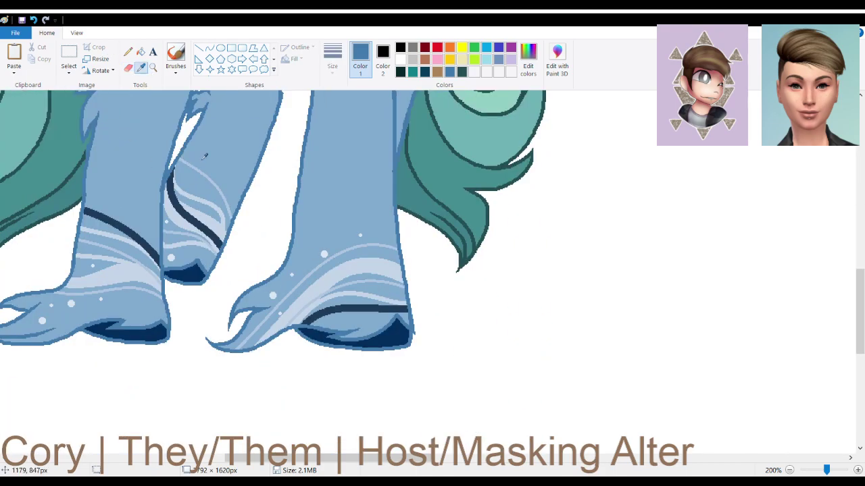
click(401, 334)
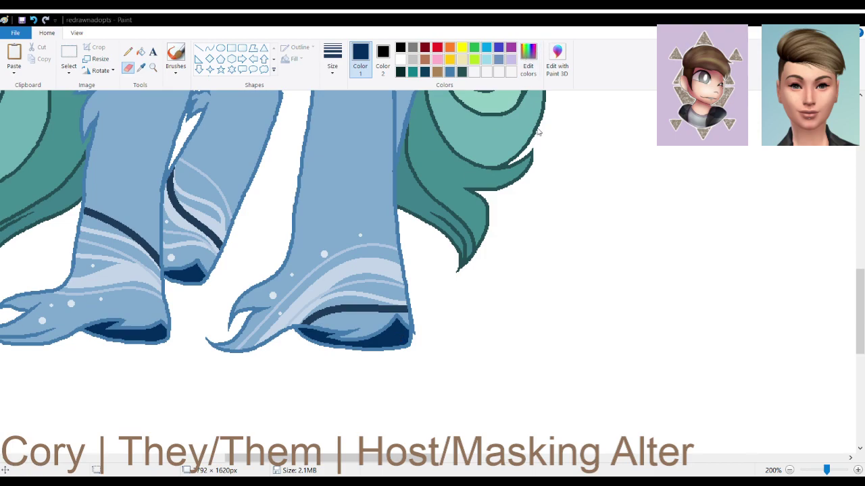
click(318, 321)
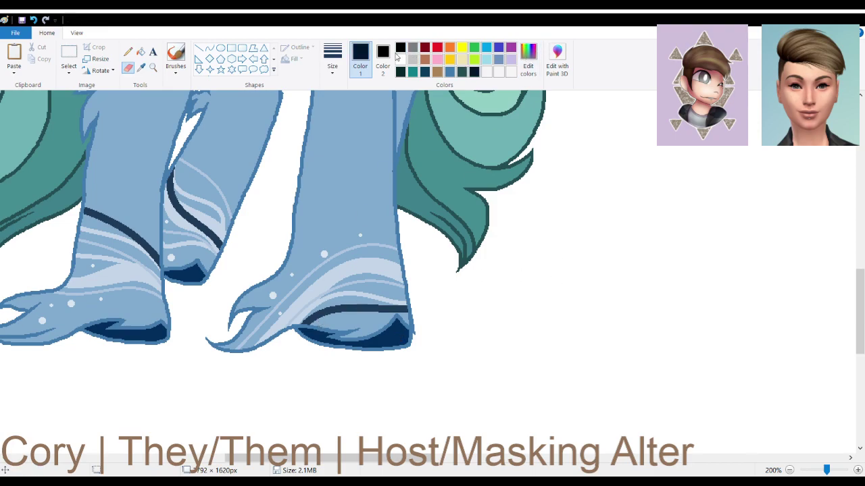
click(383, 68)
click(476, 71)
click(360, 68)
click(450, 74)
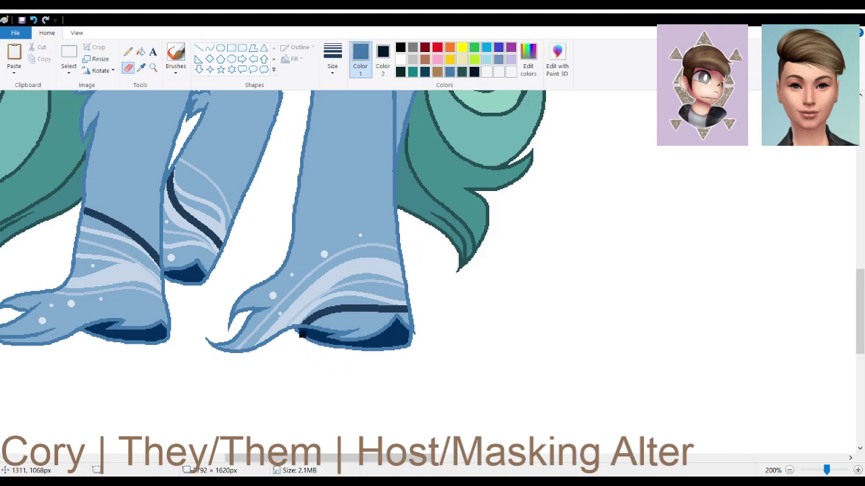
Recolour the blue outlines of the three hooves to the very dark navy with the Eraser.
mouse_move(300, 332)
mouse_down()
mouse_move(297, 332)
mouse_move(341, 348)
mouse_move(395, 346)
mouse_move(360, 351)
mouse_move(405, 335)
mouse_up()
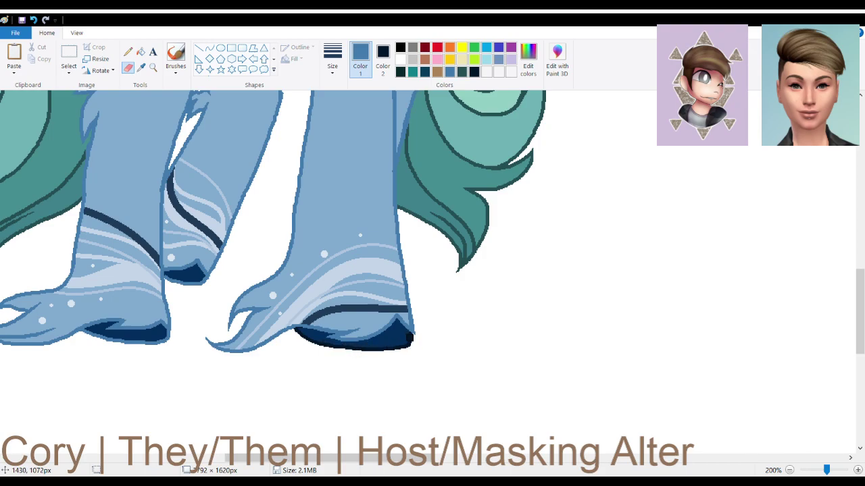
drag(398, 458, 358, 457)
mouse_move(272, 331)
mouse_down()
mouse_move(320, 346)
mouse_move(351, 337)
mouse_up()
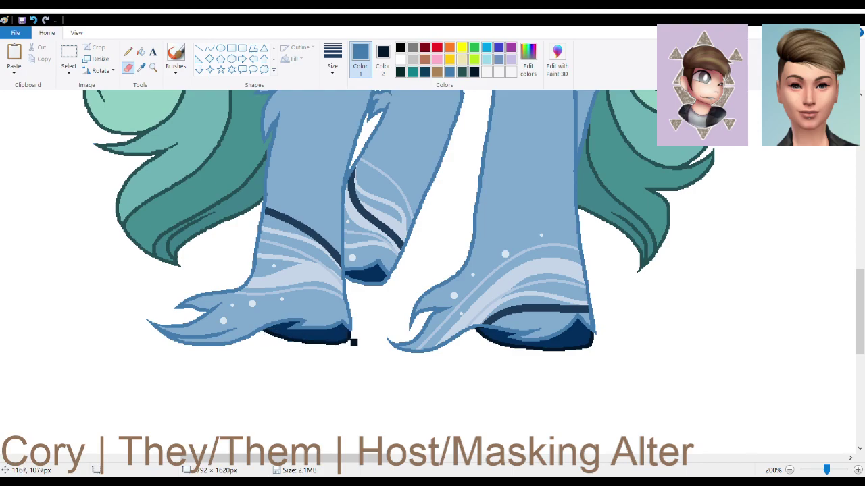
drag(353, 276, 366, 285)
Zoom out to 50% to show the whole pony, save the drawing and activate the Select tool.
scroll(377, 346, up, 3)
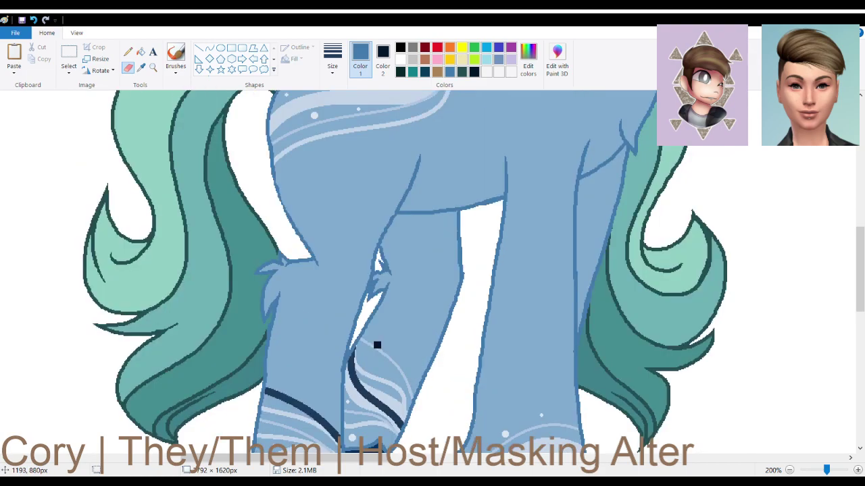
scroll(405, 344, up, 2)
scroll(417, 342, up, 3)
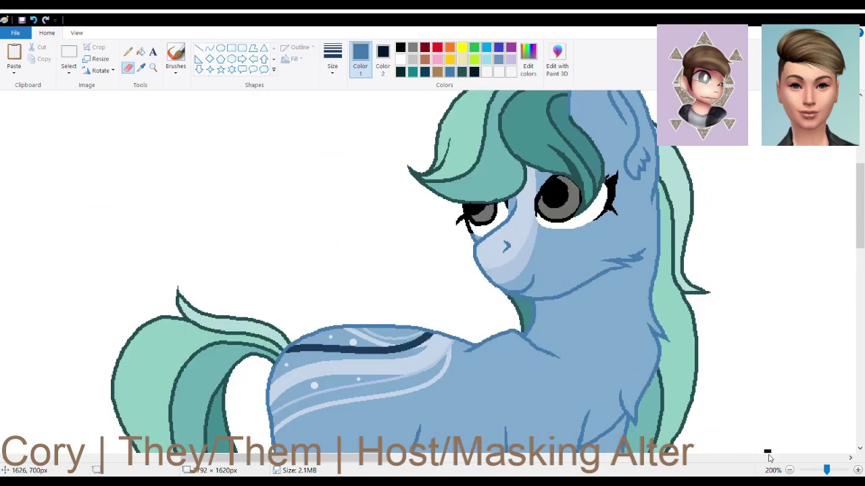
click(789, 470)
click(789, 470)
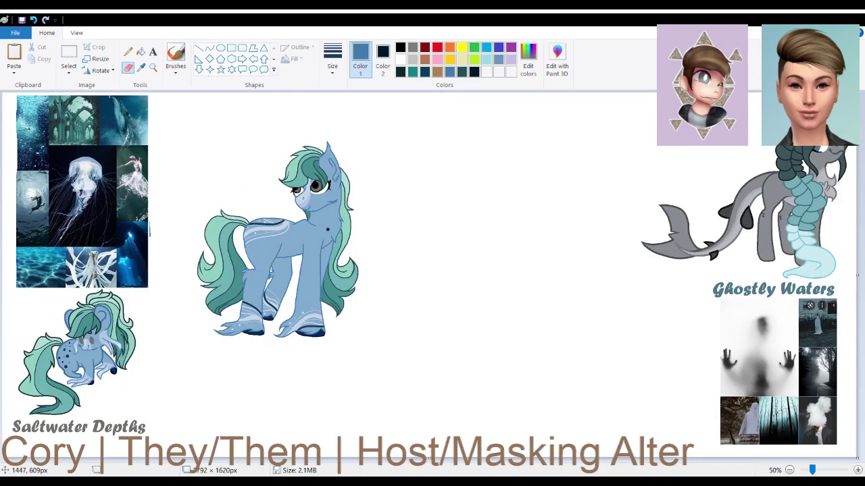
click(21, 20)
click(68, 56)
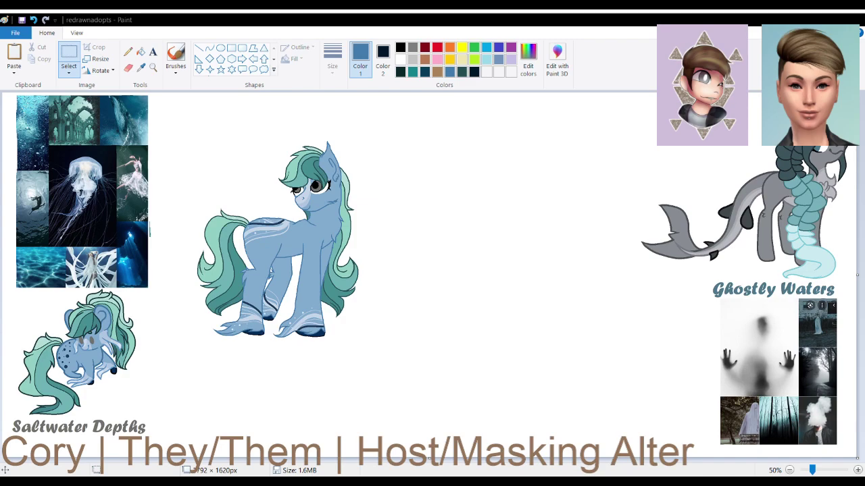
click(372, 37)
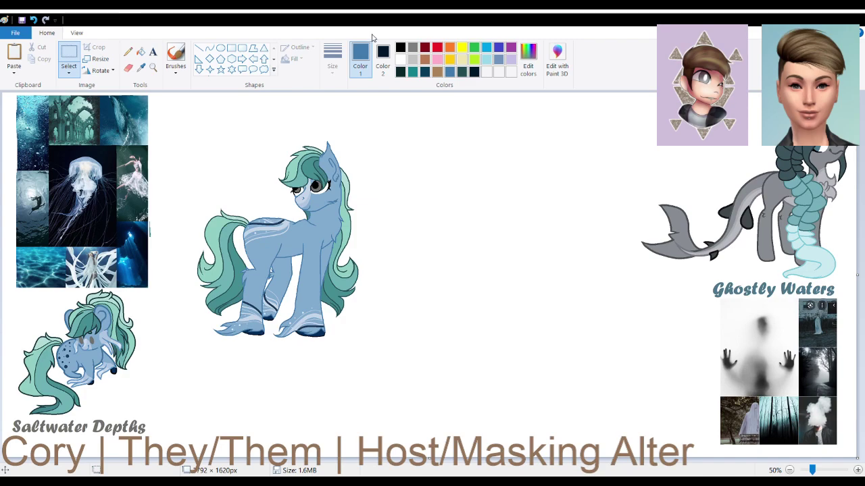